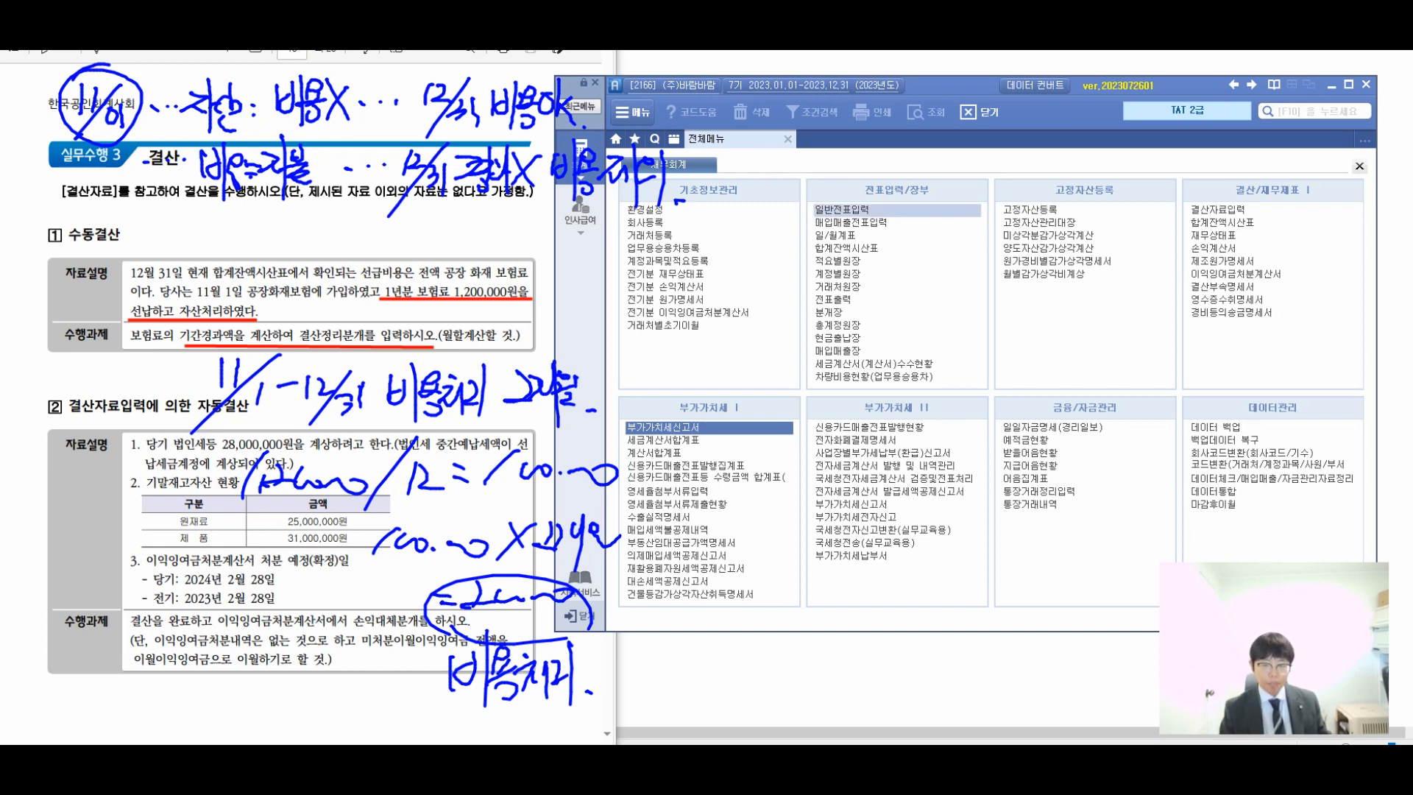
# Open general voucher entry (일반전표입력) for December 31, 2023.
pyautogui.click(841, 209)
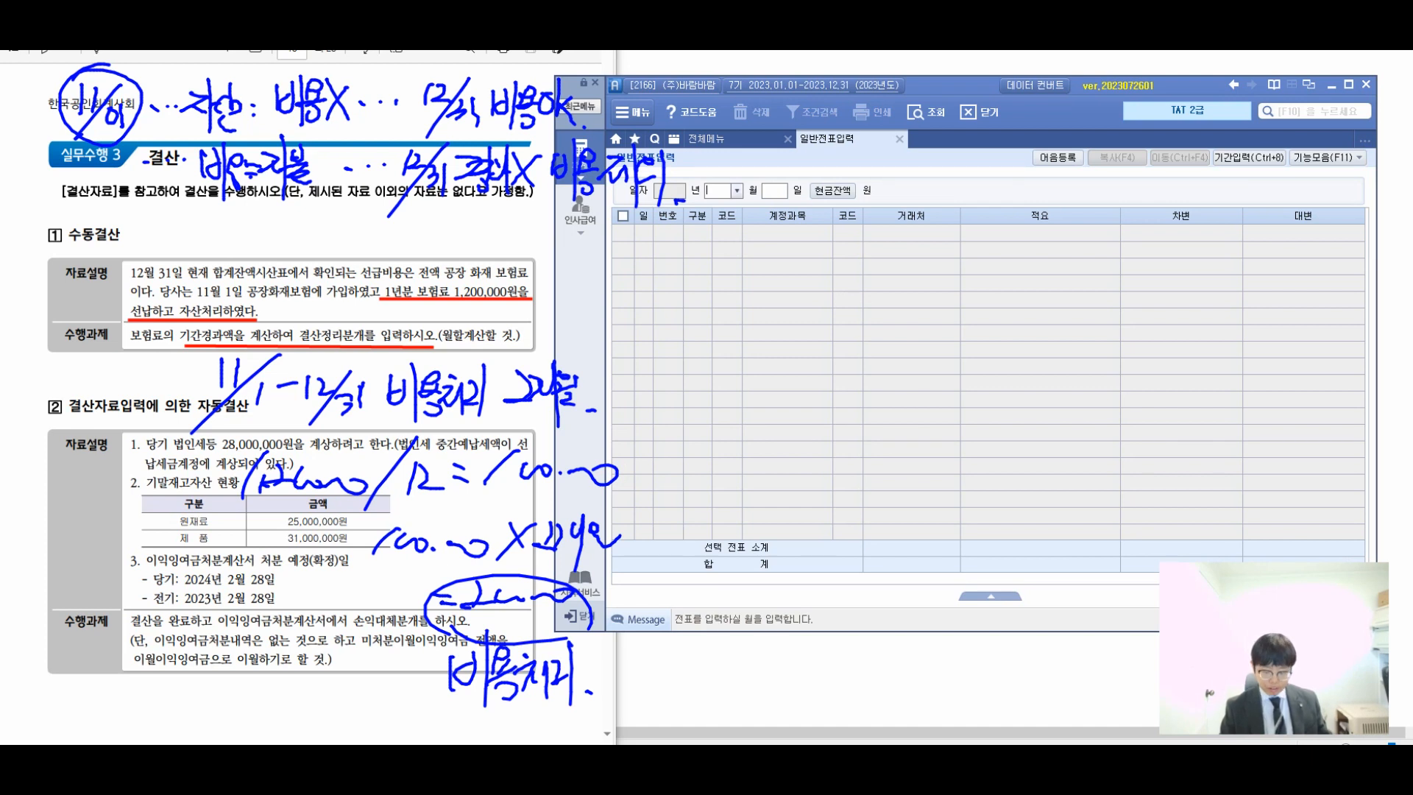
pyautogui.write('12')
pyautogui.press('Return')
pyautogui.write('31')
pyautogui.press('Return')
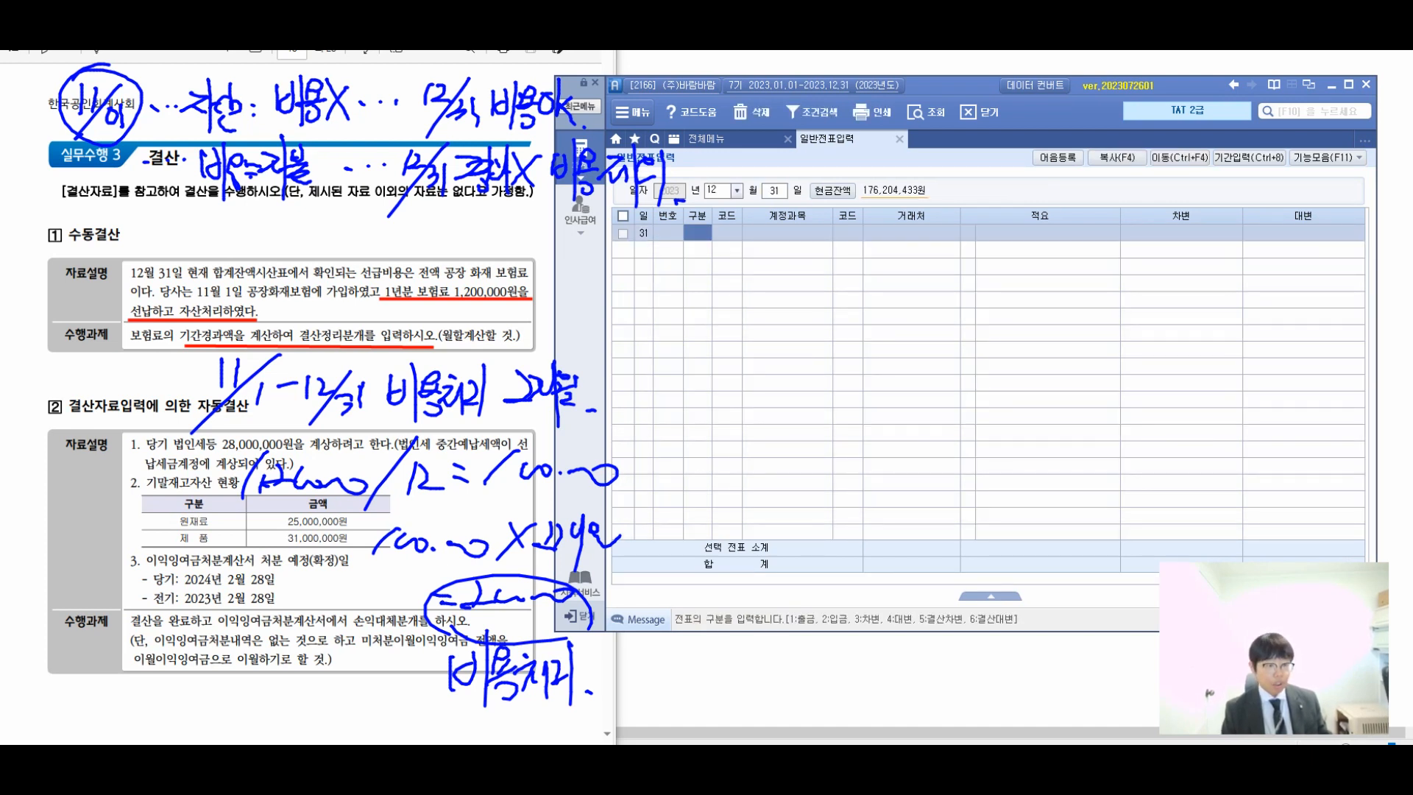
# Enter a debit line for account 521 보험료 with description 3-1 and amount 200,000.
pyautogui.write('3')
pyautogui.press('Return')
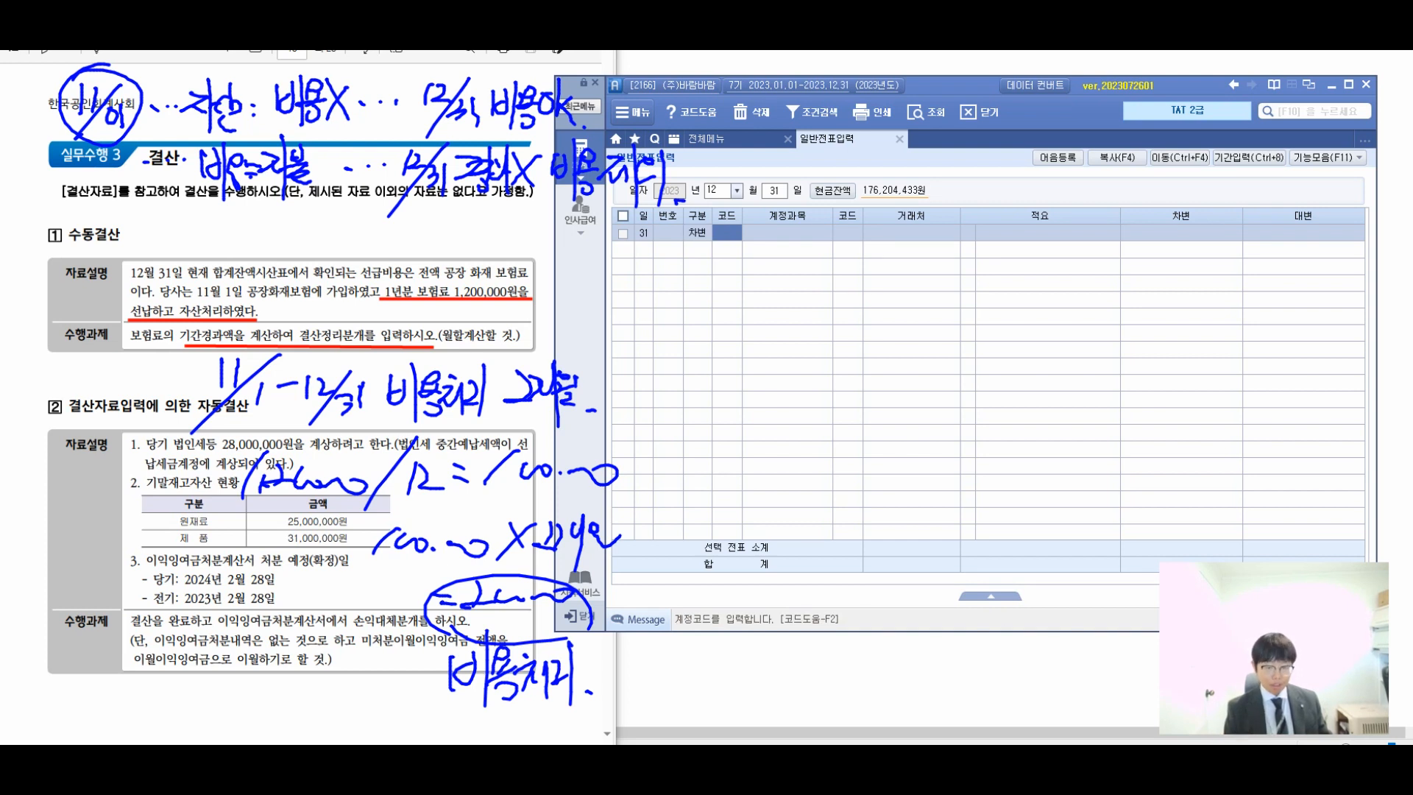
pyautogui.write('521')
pyautogui.press('Return')
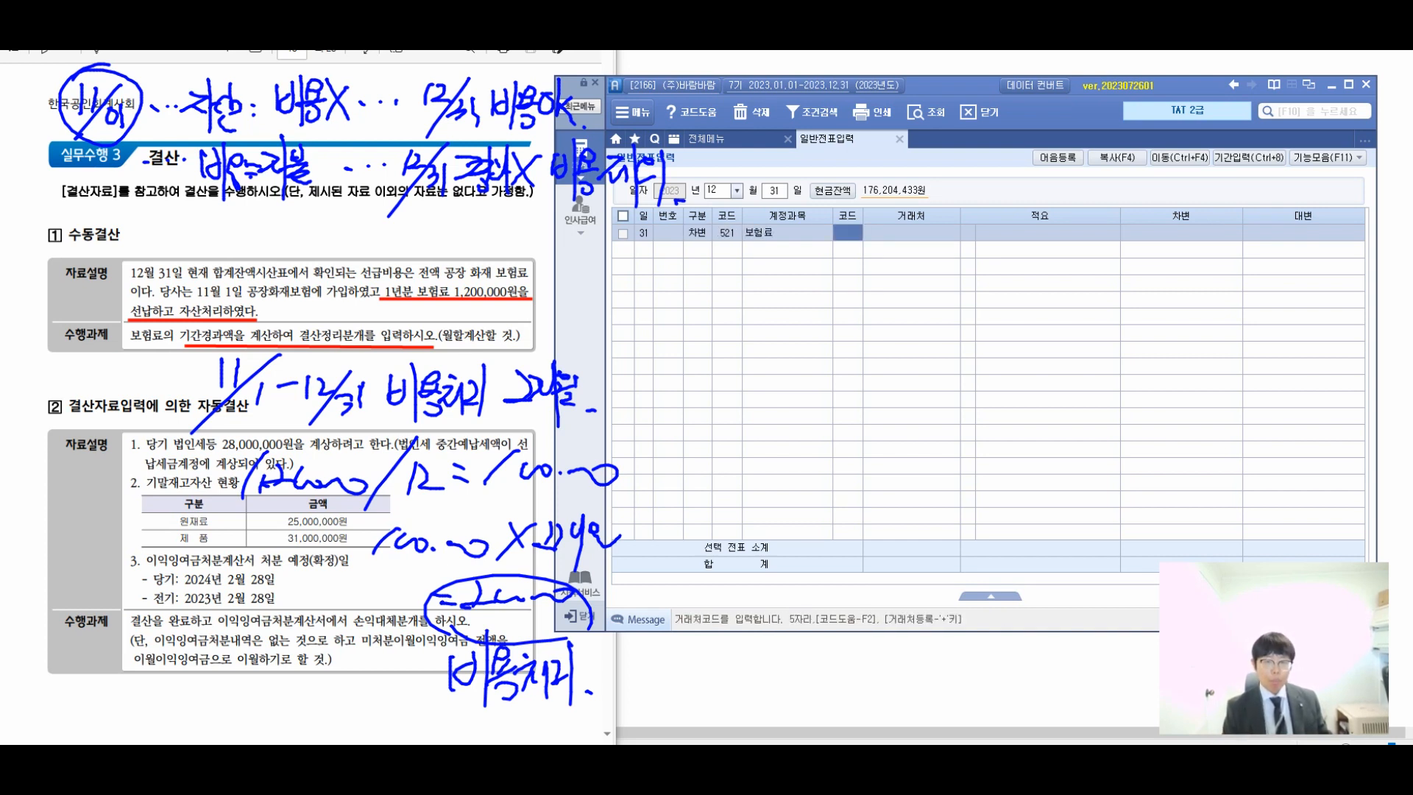
pyautogui.press('Return')
pyautogui.press('Return')
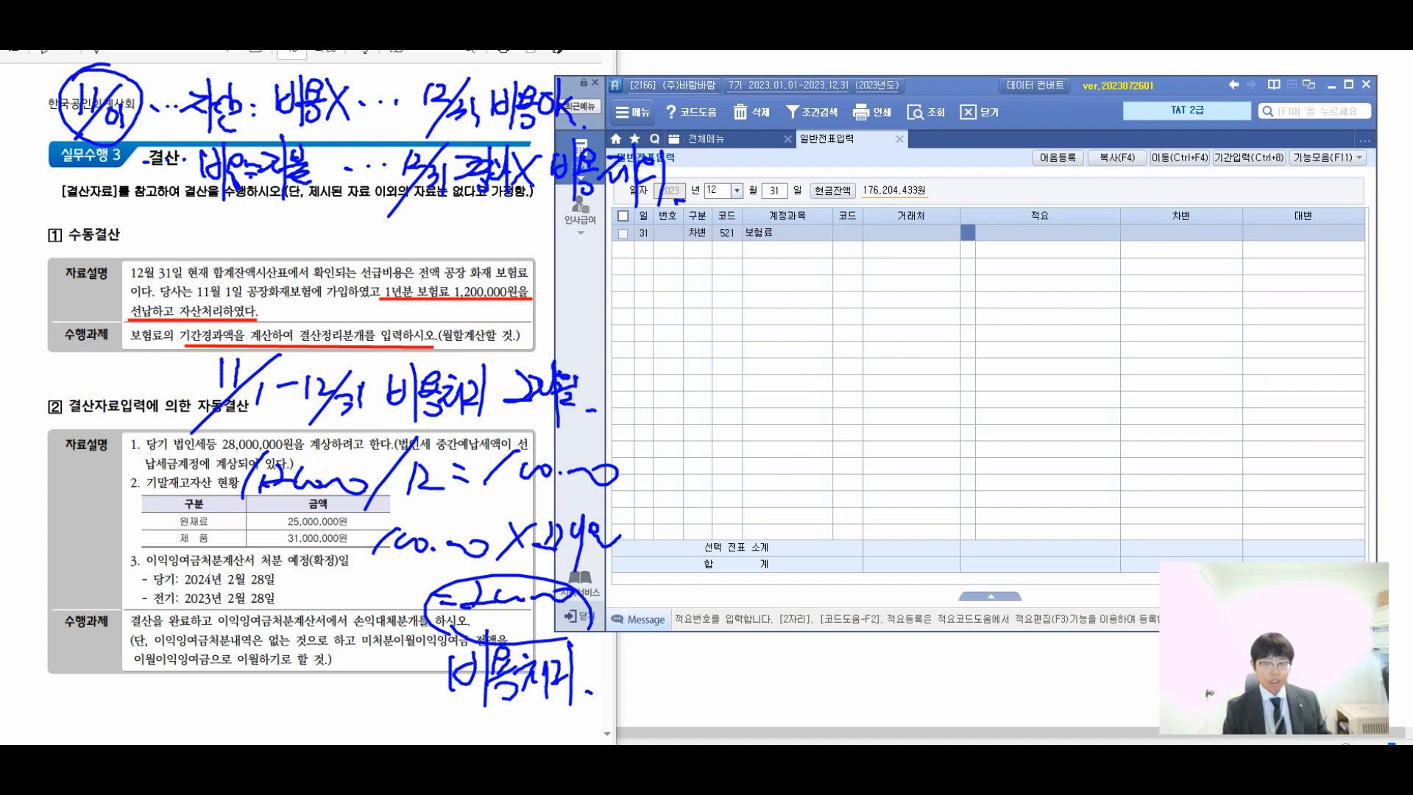
pyautogui.write('3-1')
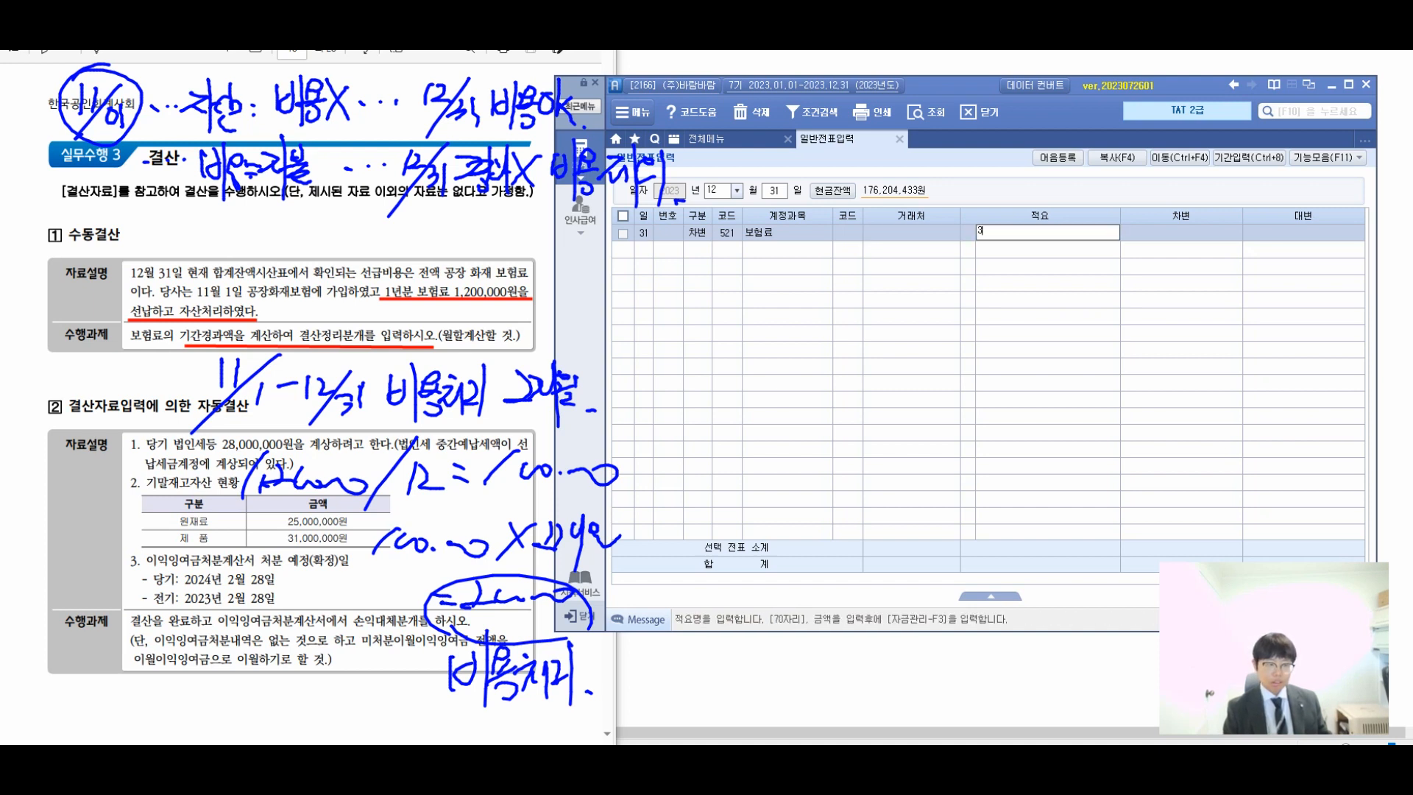
pyautogui.press('Return')
pyautogui.write('2000000')
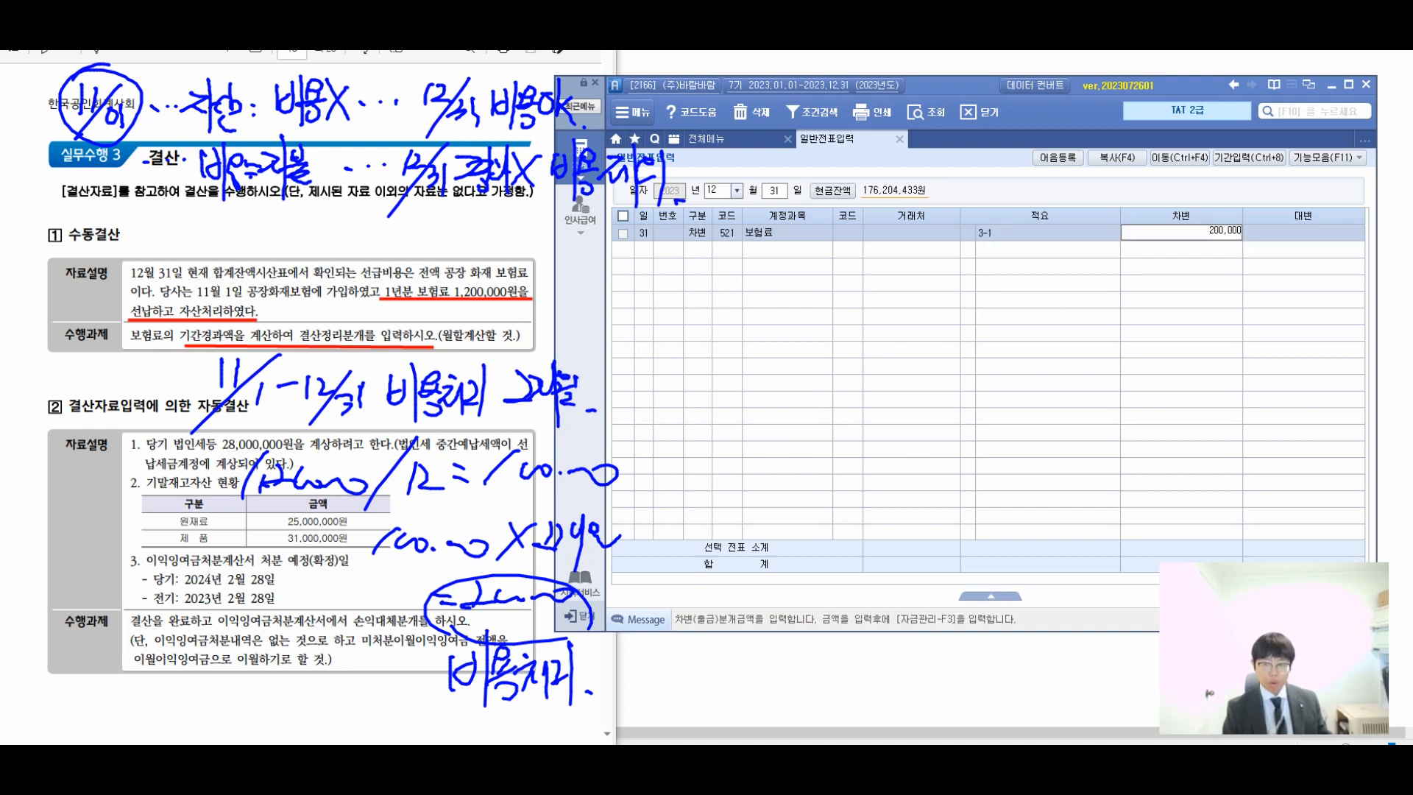
pyautogui.press('Return')
# Enter the matching credit line for account 133 선급비용 with description 3-1 and amount 200,000.
pyautogui.write('413')
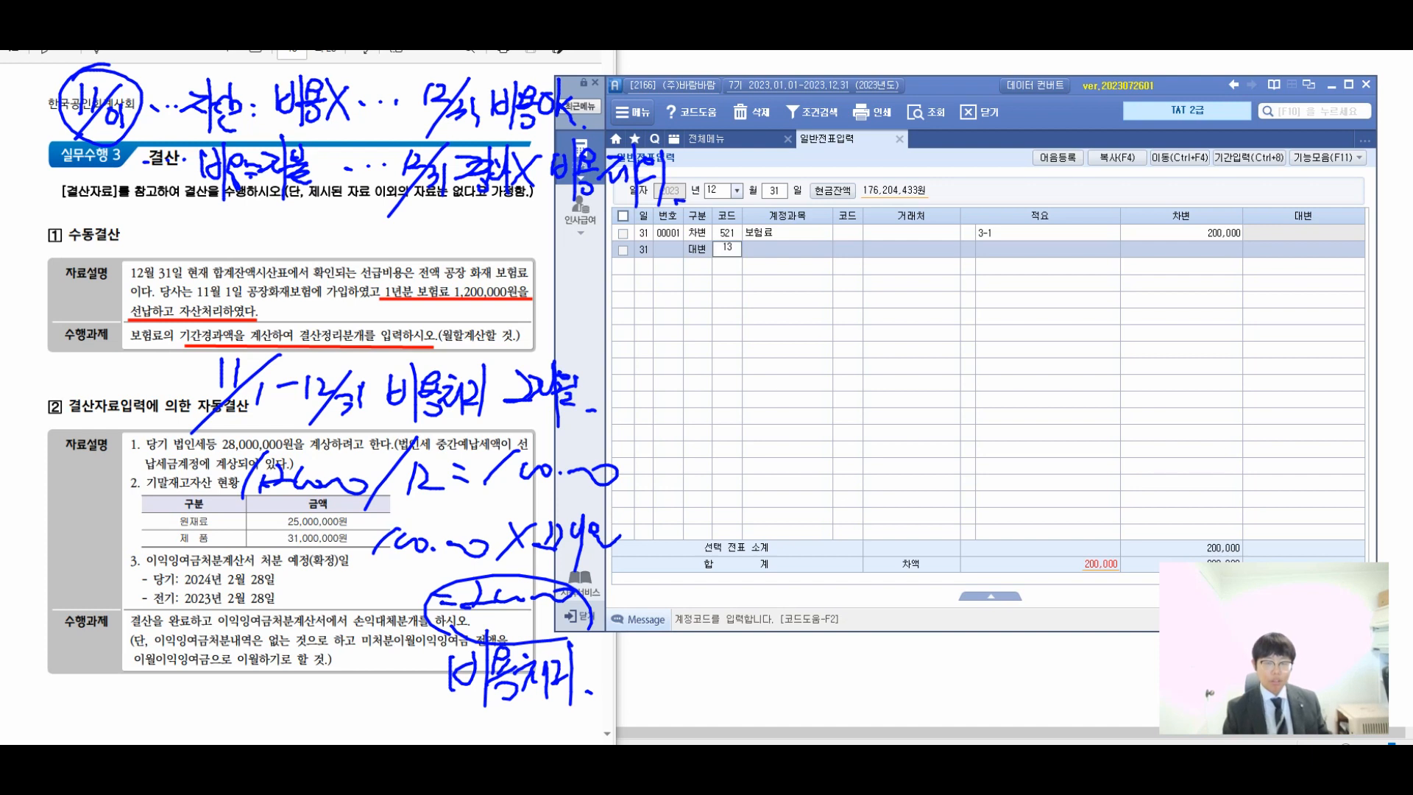
pyautogui.write('3')
pyautogui.press('Return')
pyautogui.press('Return')
pyautogui.press('Return')
pyautogui.write('3-1')
pyautogui.press('Return')
pyautogui.write('2000000')
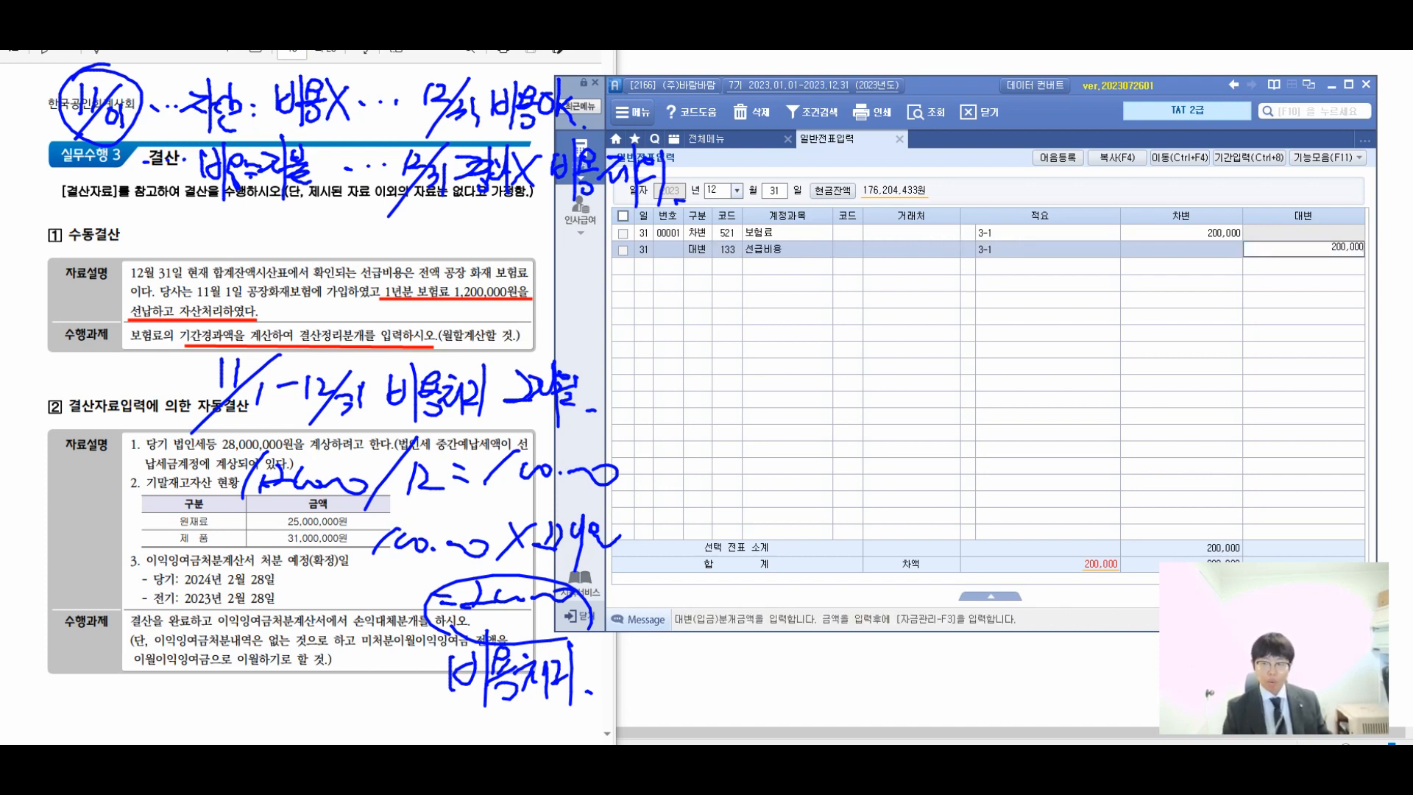
pyautogui.press('Return')
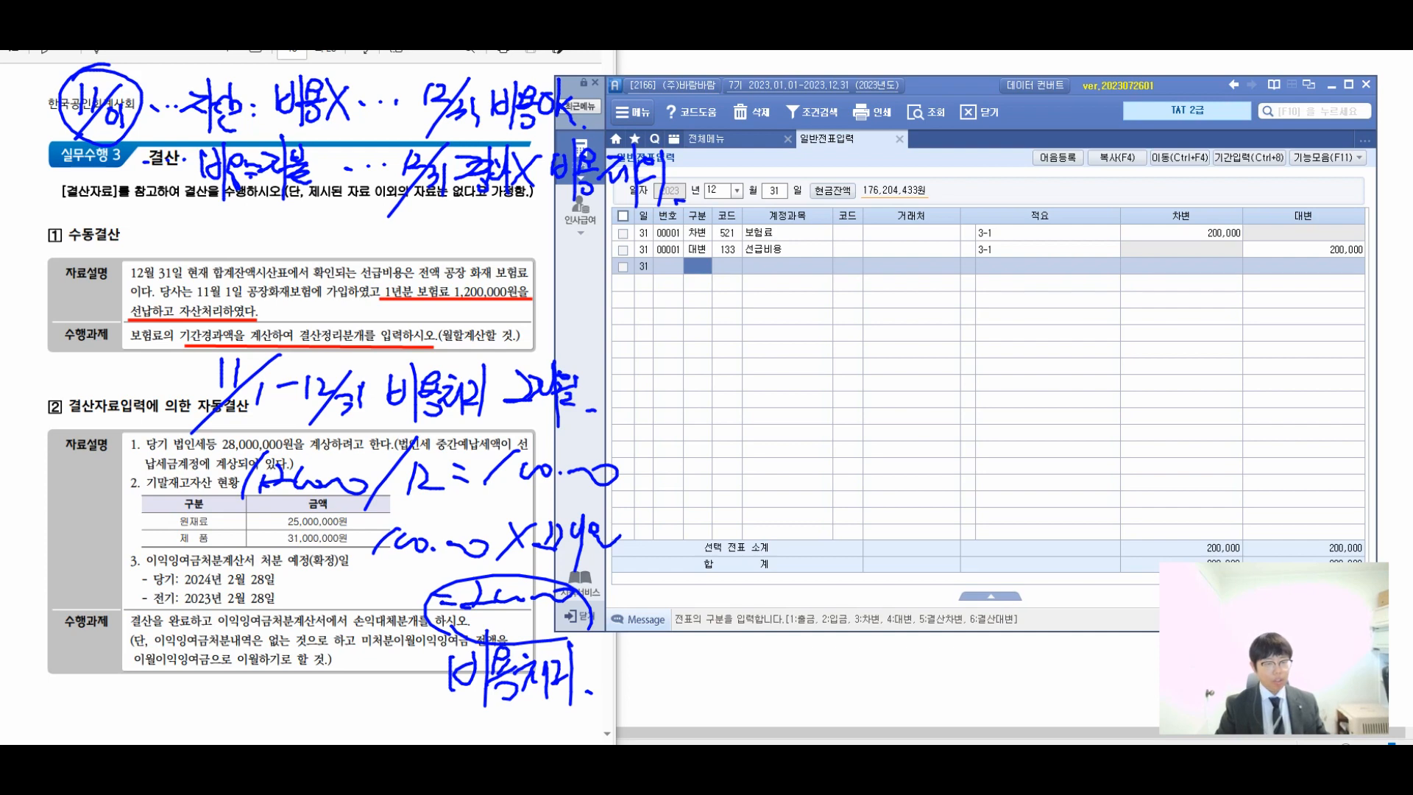
# Query the account ledger (계정별원장) for account 133 선급비용 from January 1 to December 31, 2023.
pyautogui.click(706, 138)
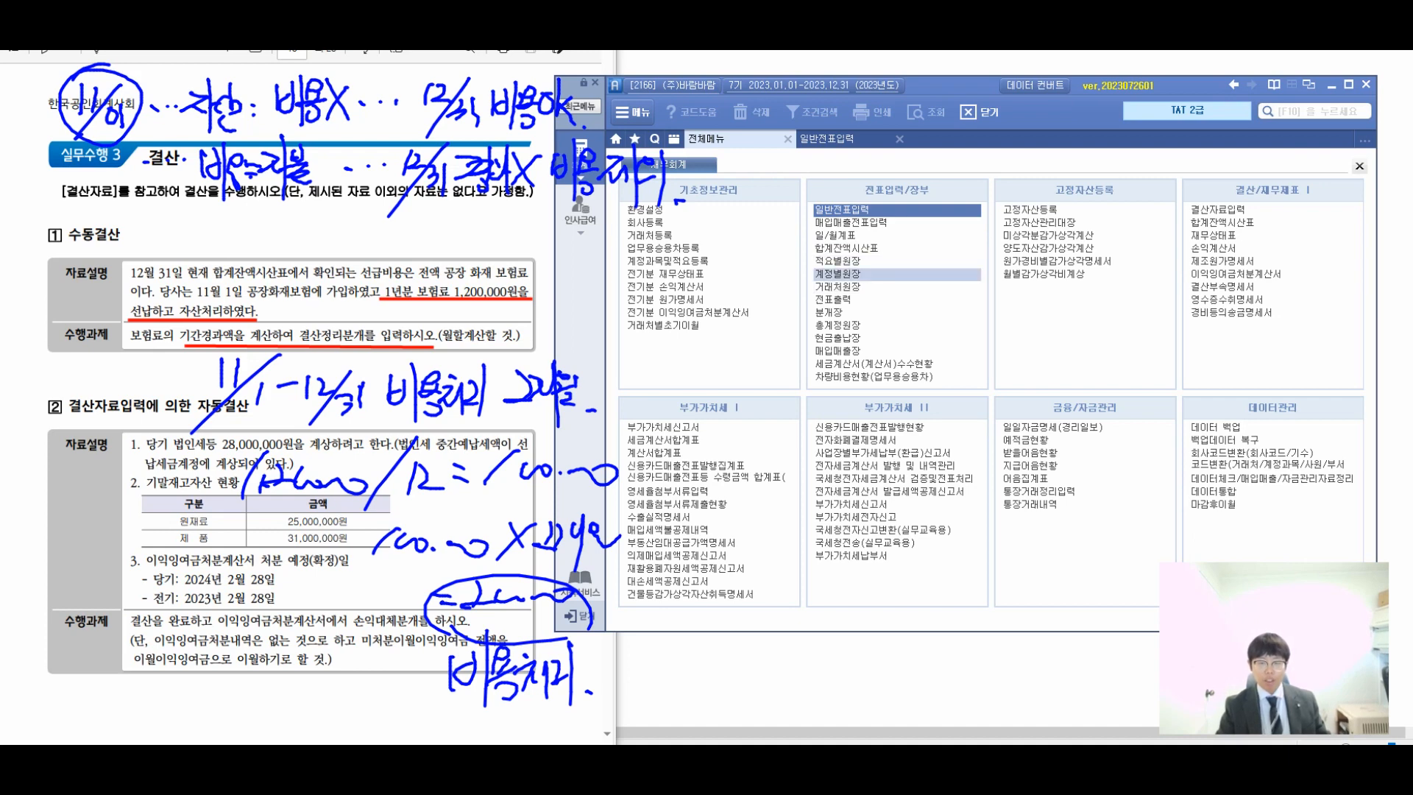
pyautogui.click(838, 274)
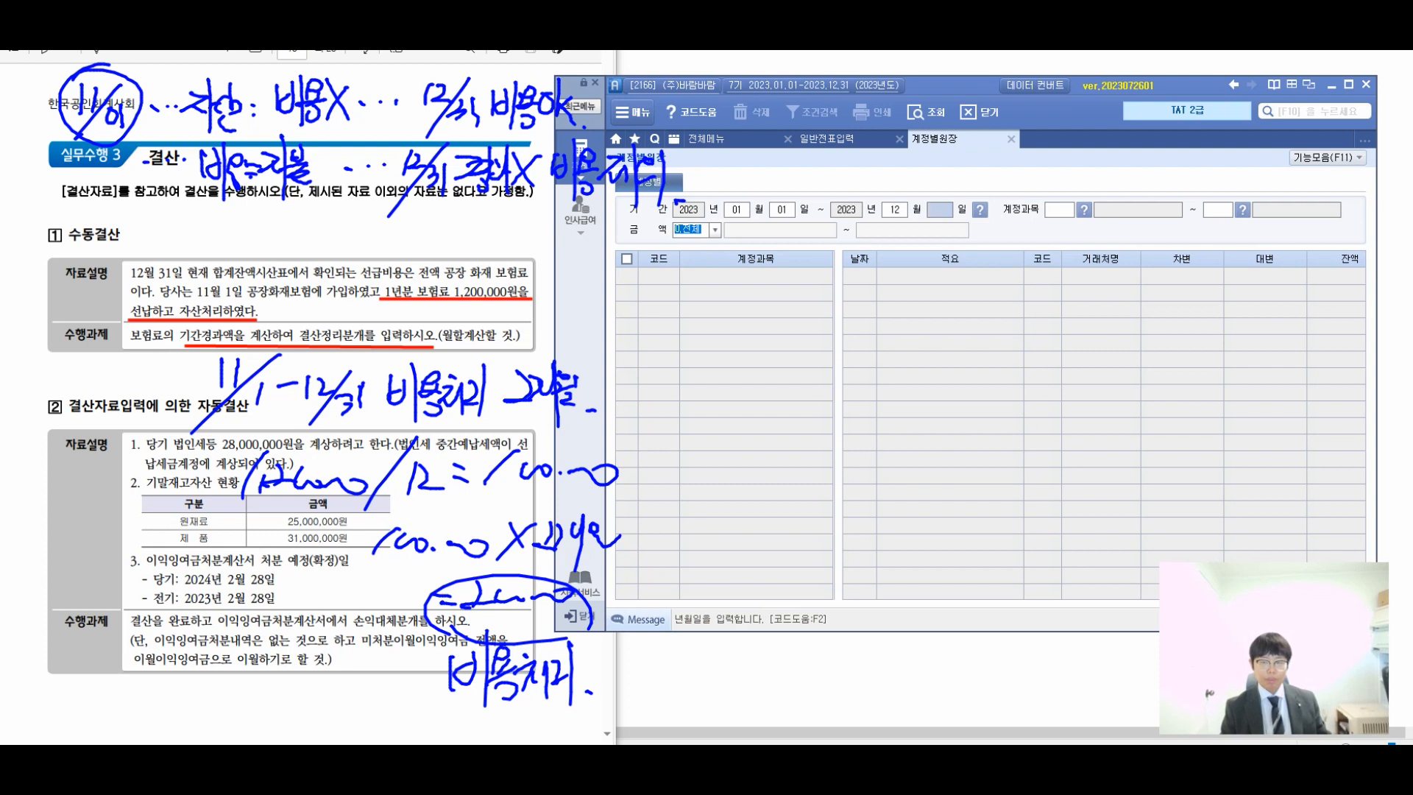
pyautogui.write('133')
pyautogui.press('Return')
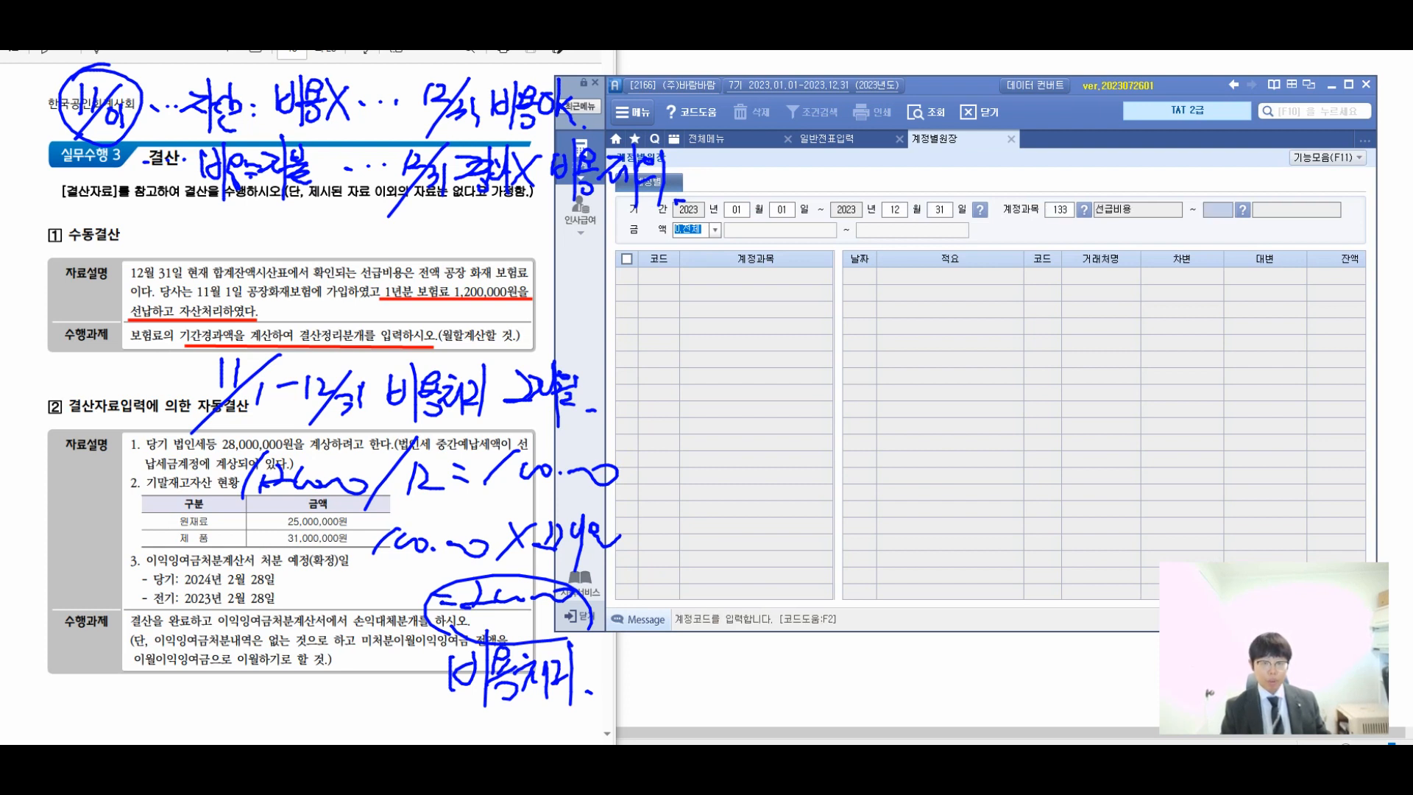
pyautogui.press('Return')
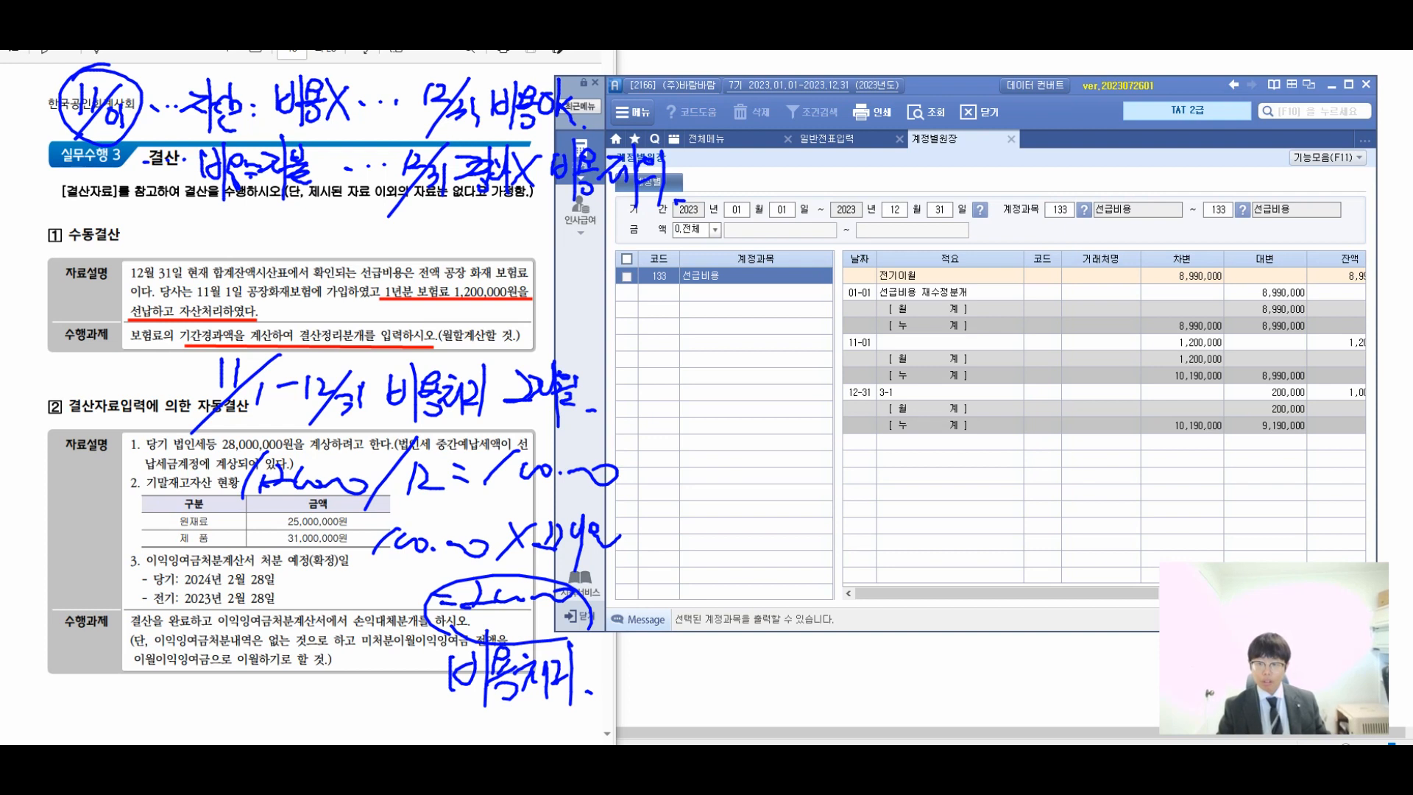
# Examine the 선급비용 ledger's November 1 debit, December 31 credit and remaining balance, outlining the amounts in red.
pyautogui.click(1182, 342)
pyautogui.moveTo(1030, 593); pyautogui.dragTo(1155, 593)
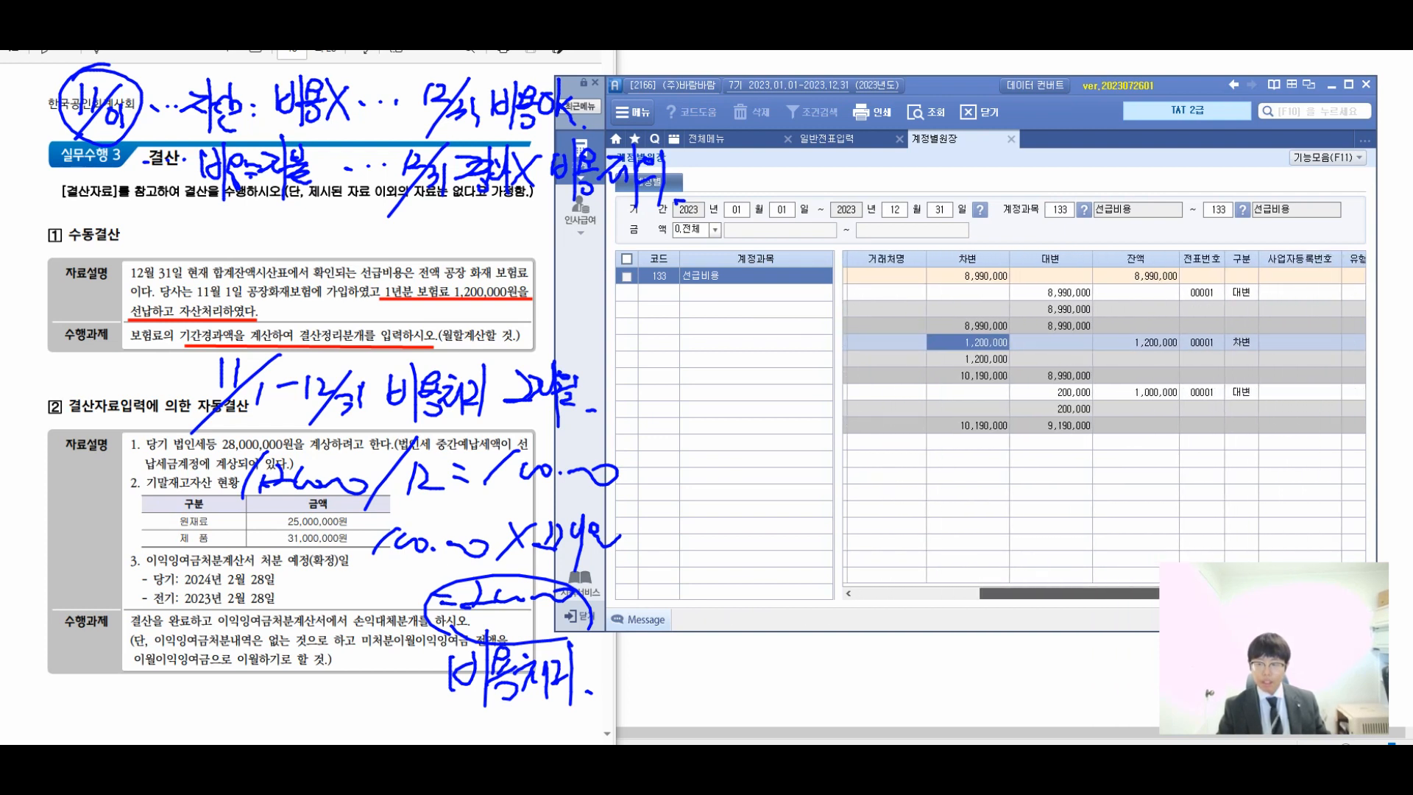
pyautogui.doubleClick(1137, 342)
pyautogui.moveTo(913, 333); pyautogui.dragTo(1014, 353)
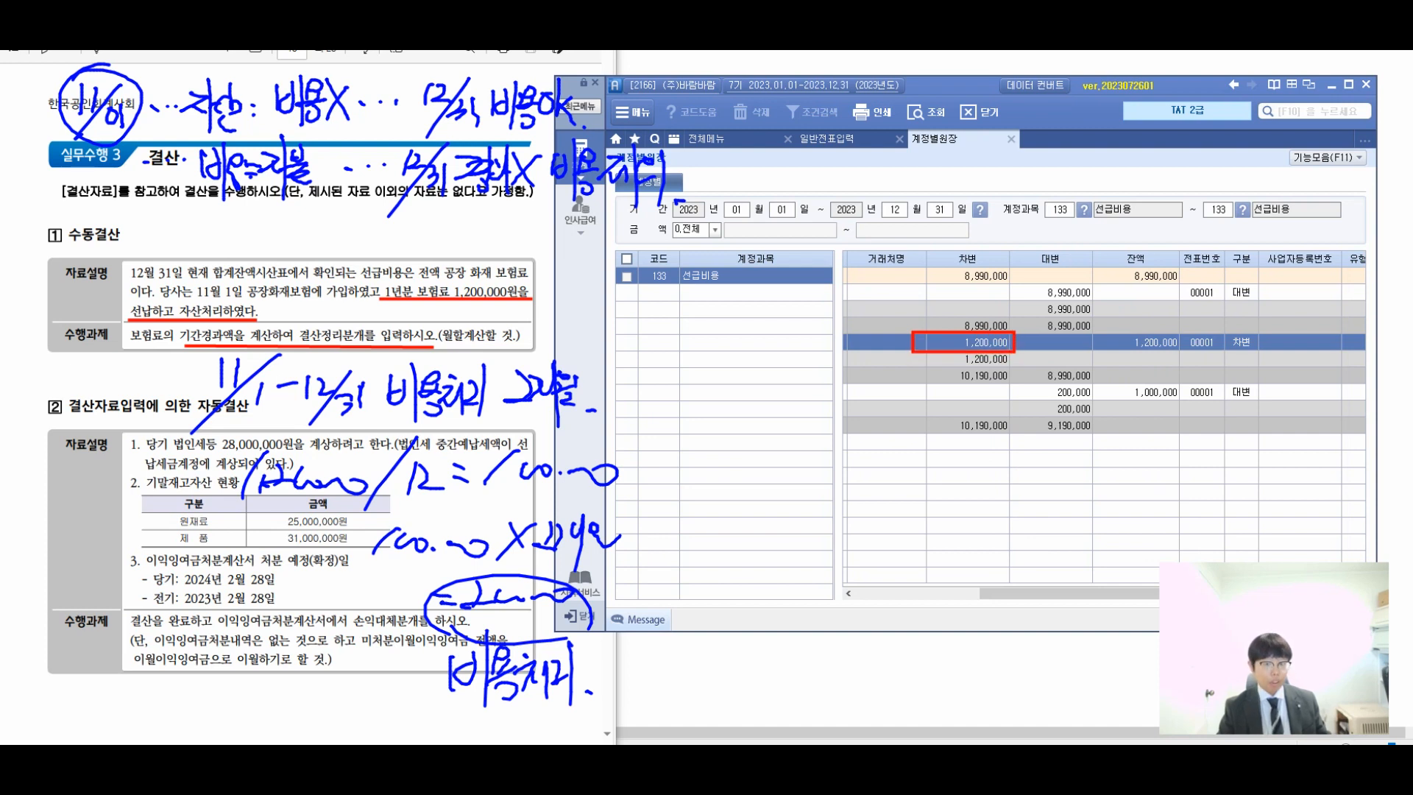
pyautogui.moveTo(1002, 376); pyautogui.dragTo(1098, 407)
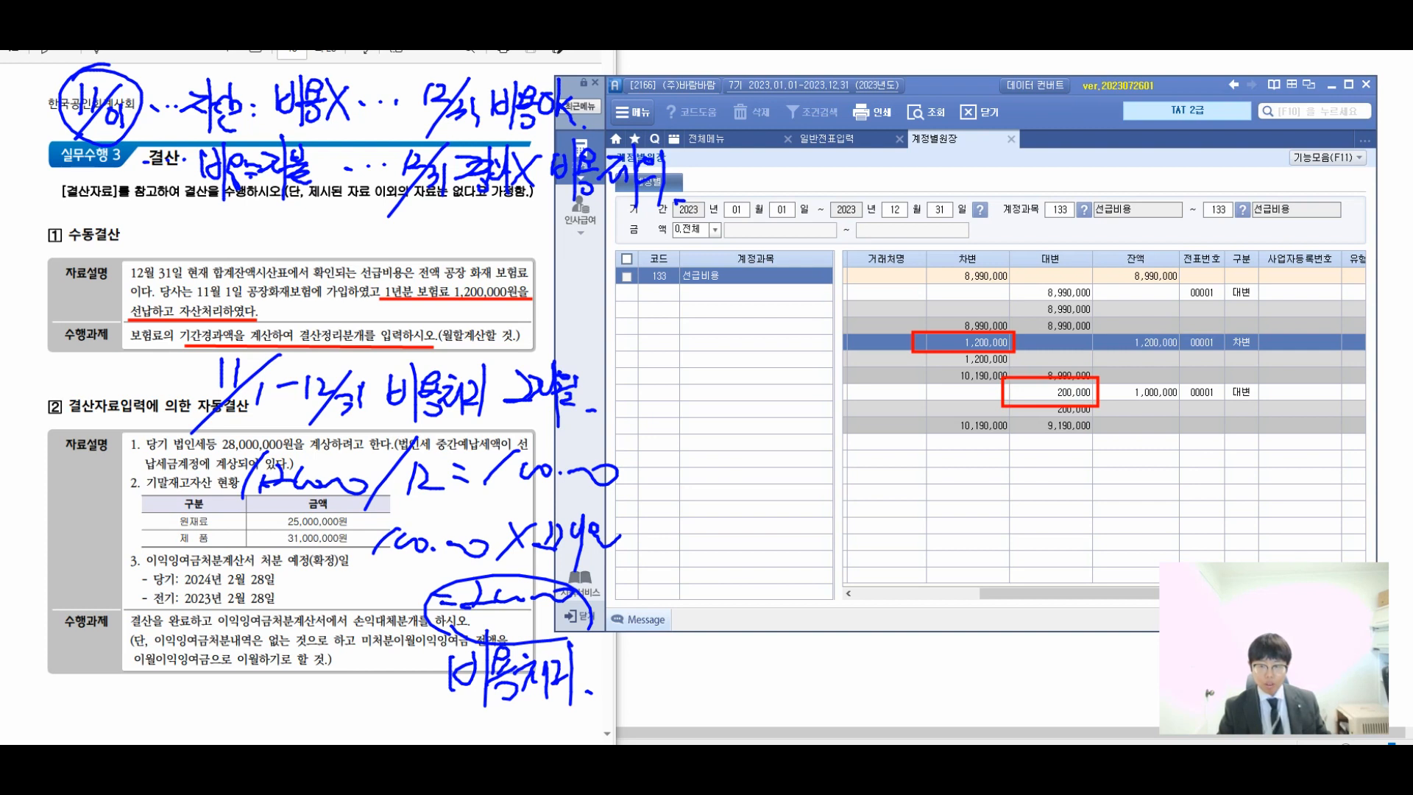
pyautogui.moveTo(1116, 379); pyautogui.dragTo(1261, 406)
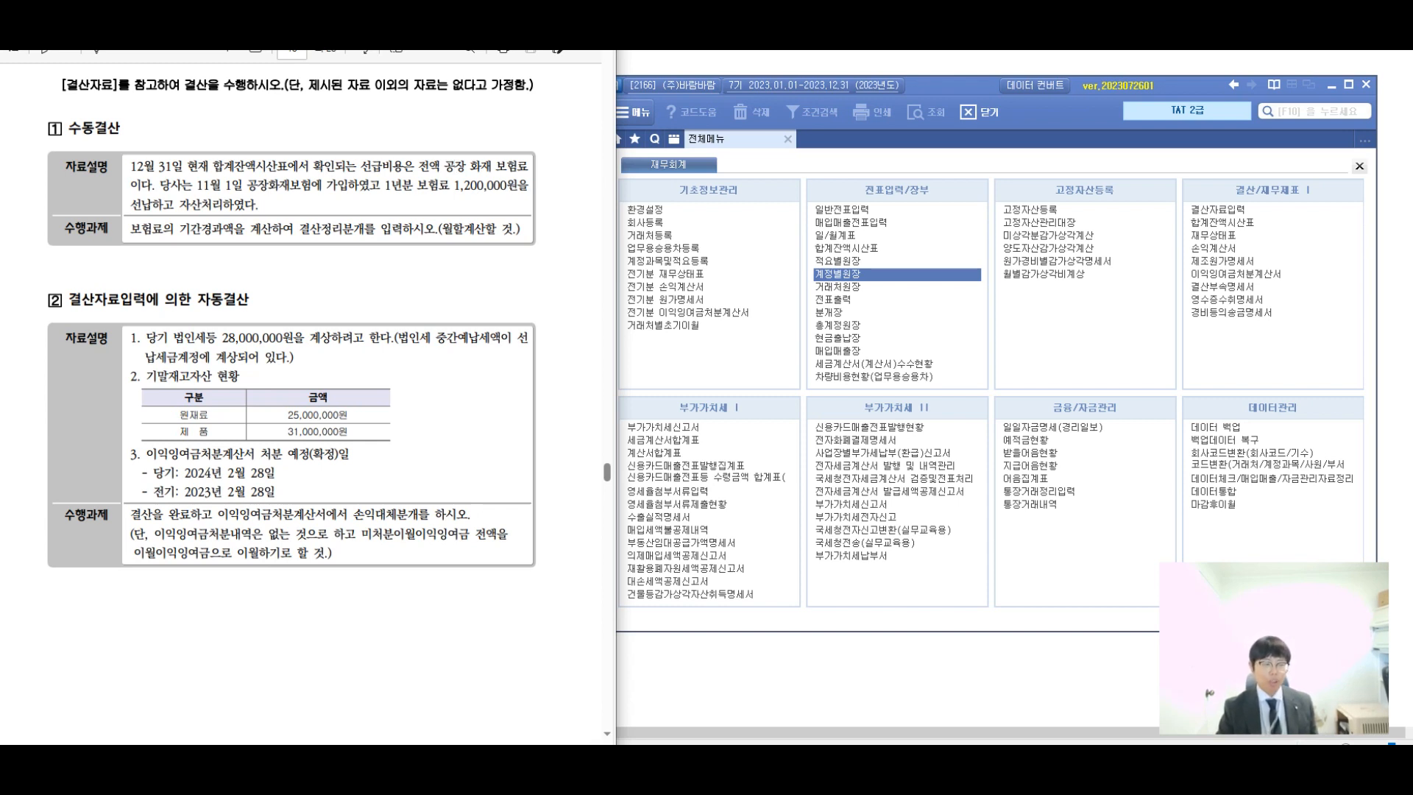
# Highlight the corporate tax instruction in the exam document and handwrite 법인세등 28,000,000 and 선납세금 above it.
pyautogui.moveTo(144, 339); pyautogui.dragTo(294, 358)
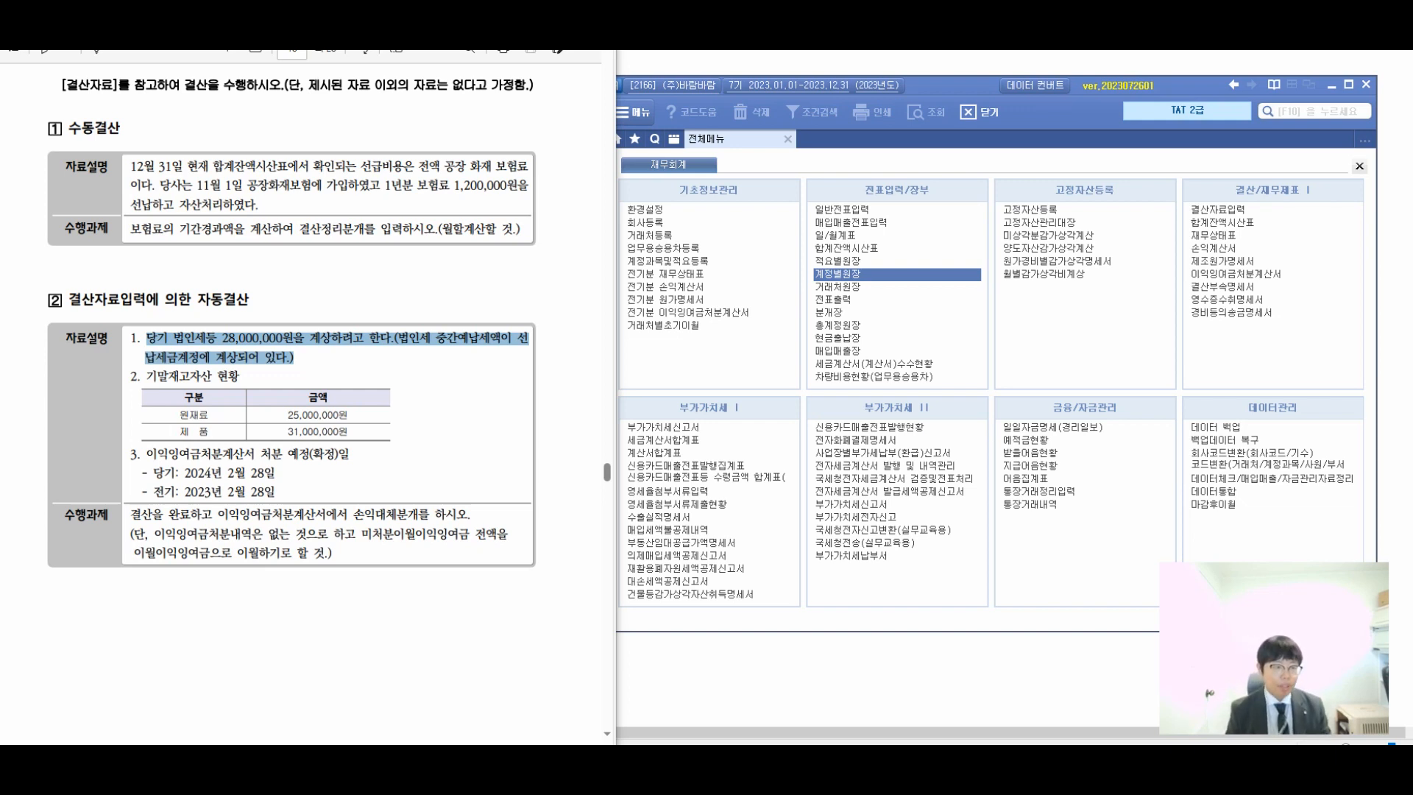
pyautogui.moveTo(98, 329); pyautogui.dragTo(135, 280)
pyautogui.moveTo(153, 254)
pyautogui.mouseDown()
pyautogui.moveTo(148, 272)
pyautogui.moveTo(168, 252)
pyautogui.mouseUp()
pyautogui.moveTo(164, 248); pyautogui.dragTo(163, 272)
pyautogui.moveTo(156, 275); pyautogui.dragTo(185, 278)
pyautogui.moveTo(192, 259); pyautogui.dragTo(209, 284)
pyautogui.moveTo(215, 256)
pyautogui.mouseDown()
pyautogui.moveTo(217, 290)
pyautogui.moveTo(225, 274)
pyautogui.mouseUp()
pyautogui.click(237, 268)
pyautogui.moveTo(212, 284); pyautogui.dragTo(246, 288)
pyautogui.moveTo(264, 263); pyautogui.dragTo(338, 273)
pyautogui.click(266, 283)
pyautogui.moveTo(260, 316); pyautogui.dragTo(330, 323)
pyautogui.moveTo(314, 316)
pyautogui.mouseDown()
pyautogui.moveTo(356, 311)
pyautogui.moveTo(356, 329)
pyautogui.mouseUp()
pyautogui.moveTo(372, 303)
pyautogui.mouseDown()
pyautogui.moveTo(359, 319)
pyautogui.moveTo(377, 322)
pyautogui.mouseUp()
pyautogui.moveTo(388, 276)
pyautogui.mouseDown()
pyautogui.moveTo(393, 315)
pyautogui.moveTo(417, 310)
pyautogui.mouseUp()
pyautogui.moveTo(398, 317); pyautogui.dragTo(428, 318)
pyautogui.moveTo(393, 285); pyautogui.dragTo(380, 346)
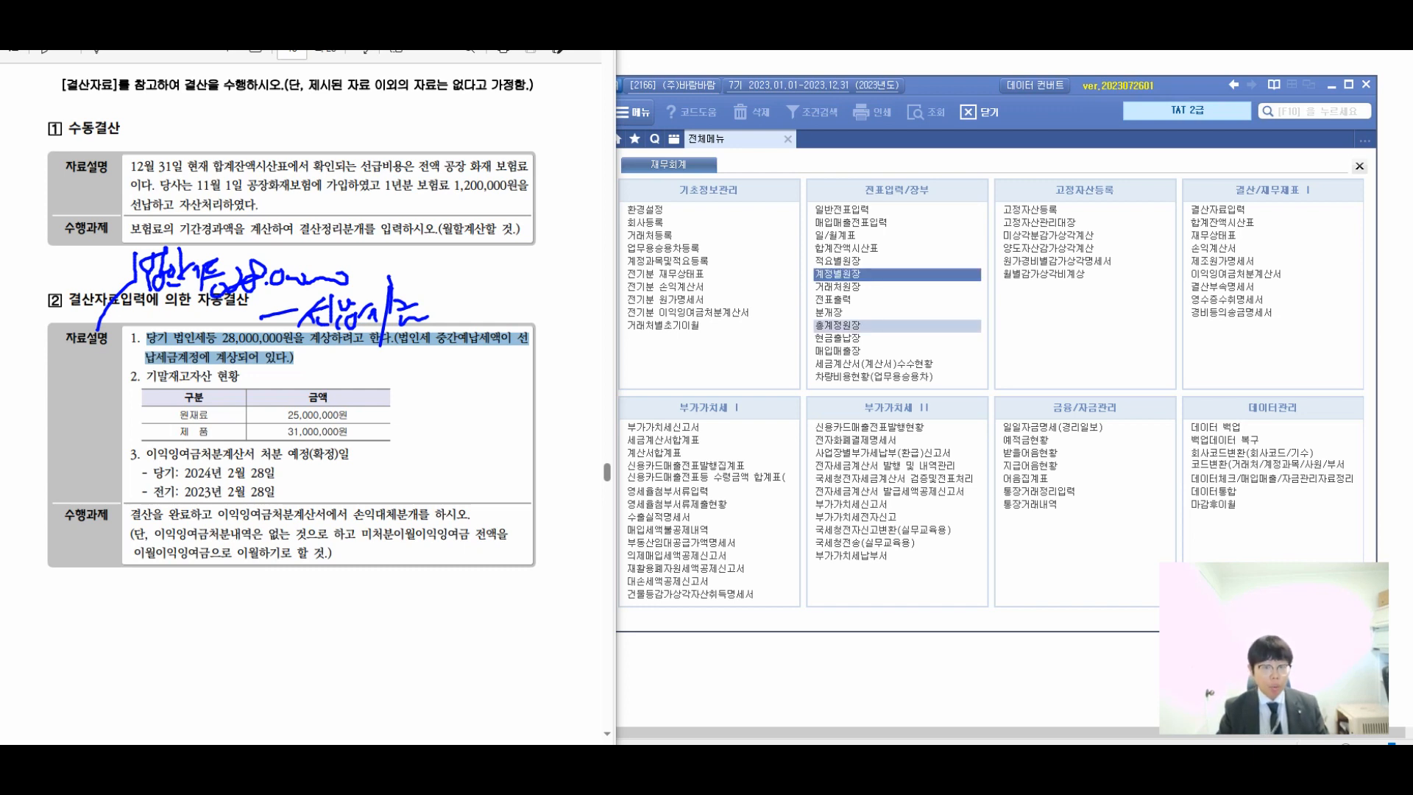
# Query the account ledger (계정별원장) for account 136 선납세금 from January 1 to December 31, 2023.
pyautogui.click(839, 275)
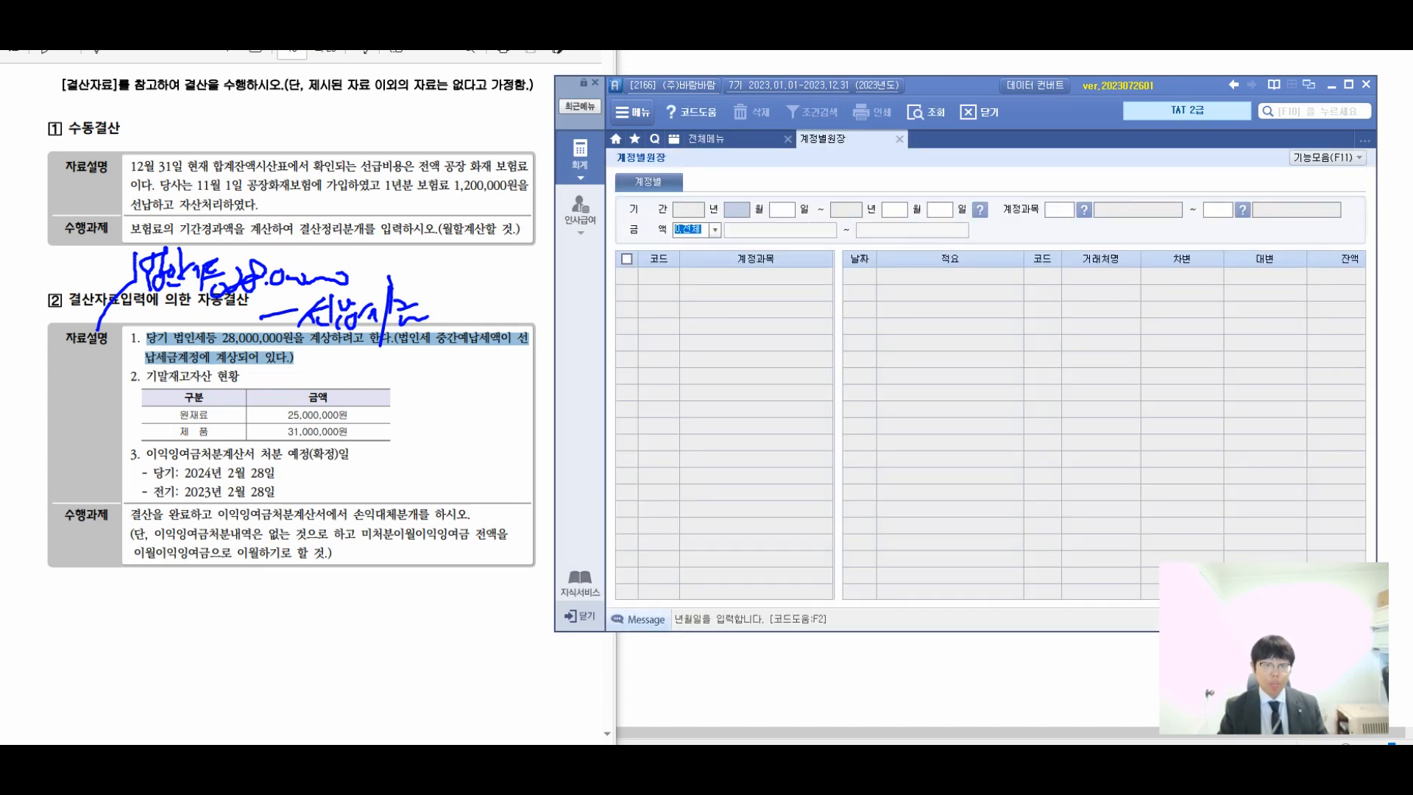
pyautogui.write('0101123113')
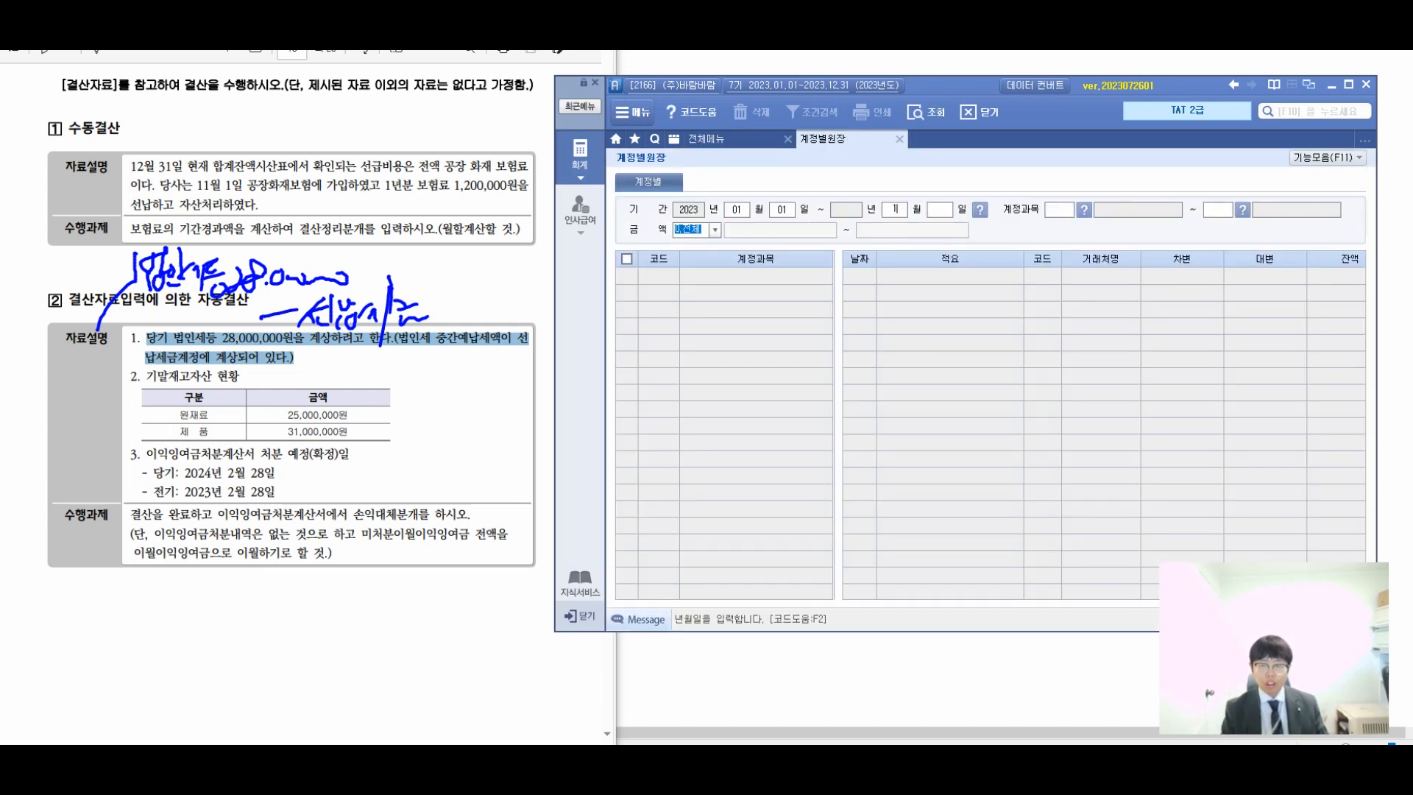
pyautogui.write('4')
pyautogui.hotkey('shift', 'Tab')
pyautogui.write('136136')
pyautogui.press('Return')
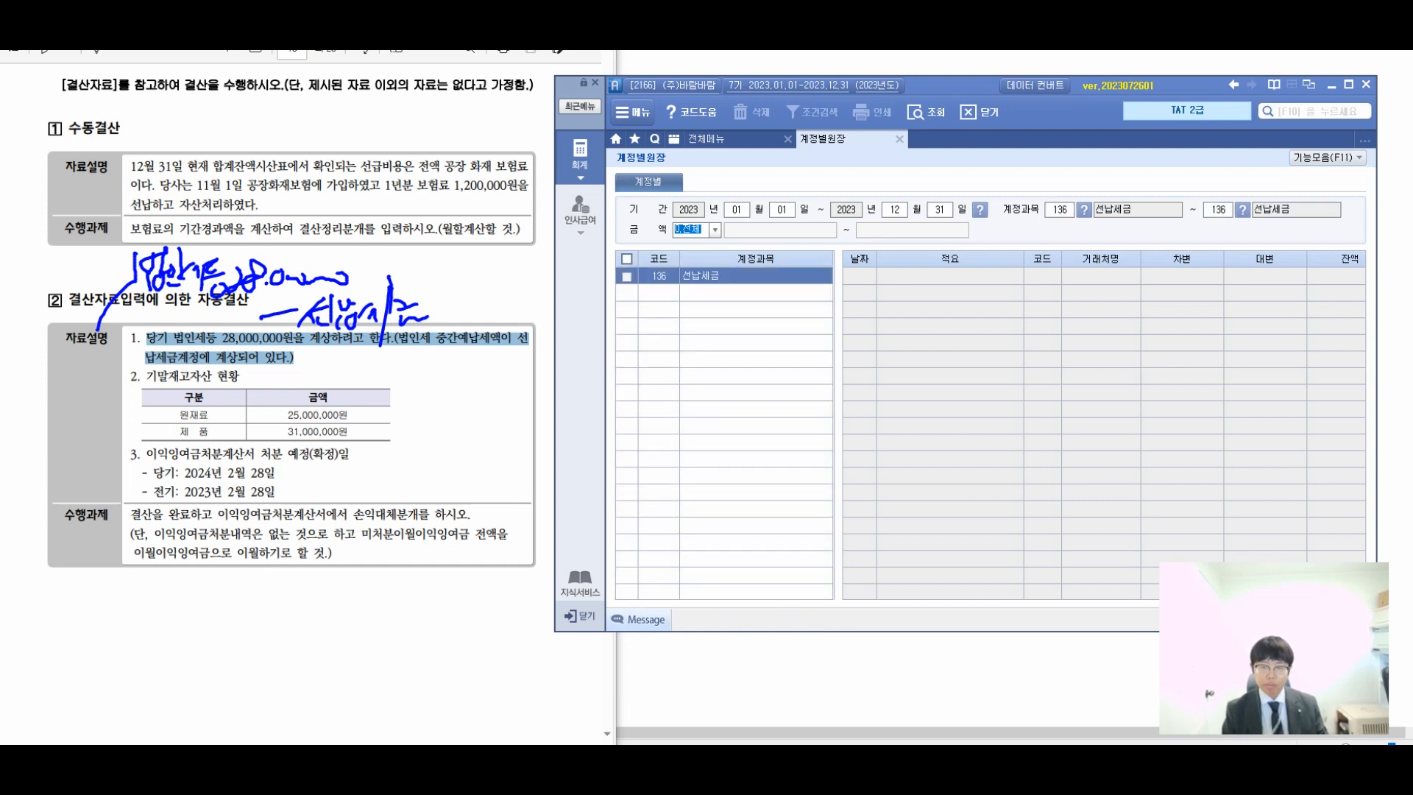
pyautogui.press('Return')
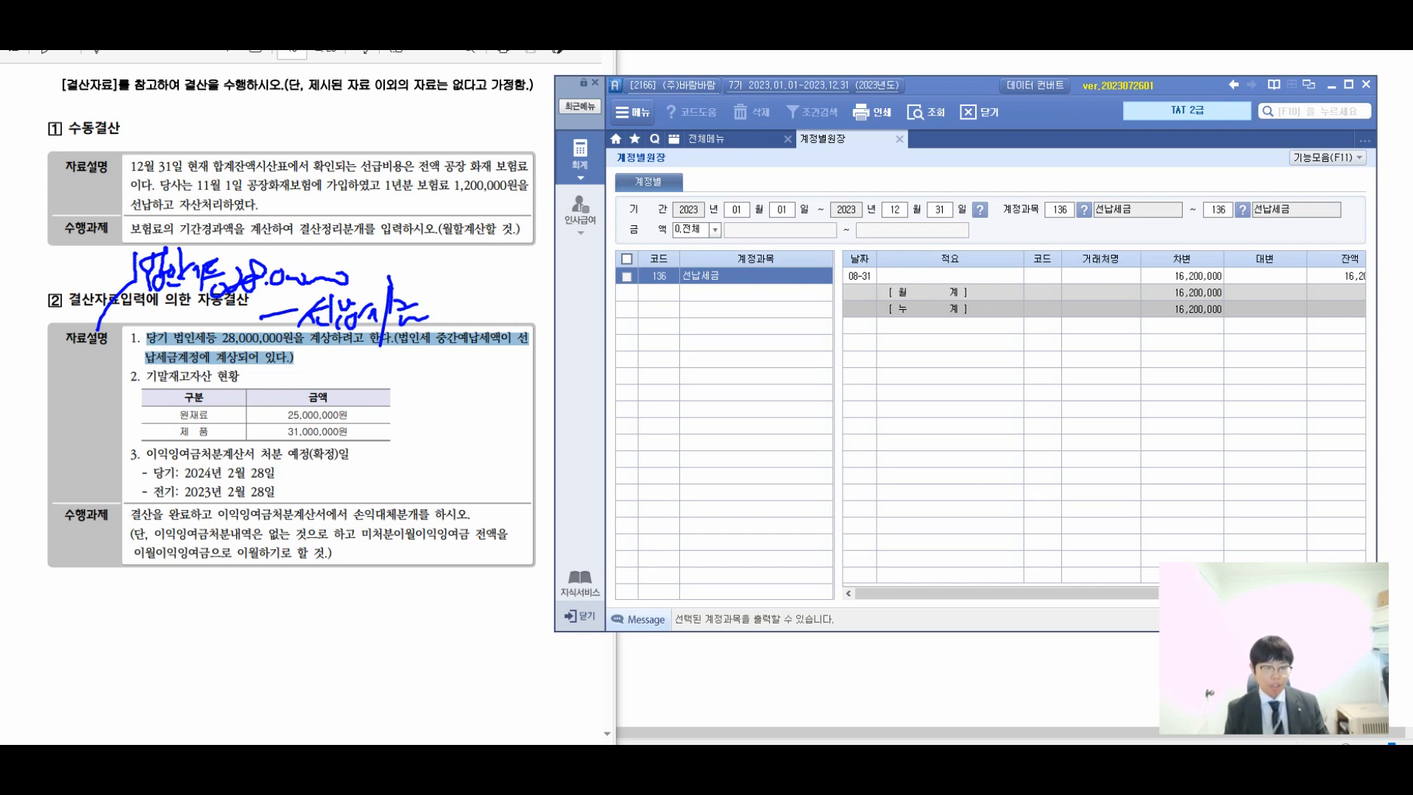
# Handwrite the prepaid tax amount beside 선납세금, circle it, and note the 12/31 상계처리 below it.
pyautogui.moveTo(464, 273); pyautogui.dragTo(451, 318)
pyautogui.moveTo(487, 268)
pyautogui.mouseDown()
pyautogui.moveTo(471, 309)
pyautogui.moveTo(562, 304)
pyautogui.mouseUp()
pyautogui.moveTo(331, 346)
pyautogui.mouseDown()
pyautogui.moveTo(315, 318)
pyautogui.moveTo(376, 354)
pyautogui.mouseUp()
pyautogui.moveTo(383, 363)
pyautogui.mouseDown()
pyautogui.moveTo(355, 442)
pyautogui.moveTo(486, 376)
pyautogui.moveTo(533, 387)
pyautogui.mouseUp()
pyautogui.moveTo(537, 370); pyautogui.dragTo(537, 403)
pyautogui.moveTo(545, 368)
pyautogui.mouseDown()
pyautogui.moveTo(543, 391)
pyautogui.moveTo(559, 387)
pyautogui.mouseUp()
pyautogui.moveTo(568, 354); pyautogui.dragTo(560, 407)
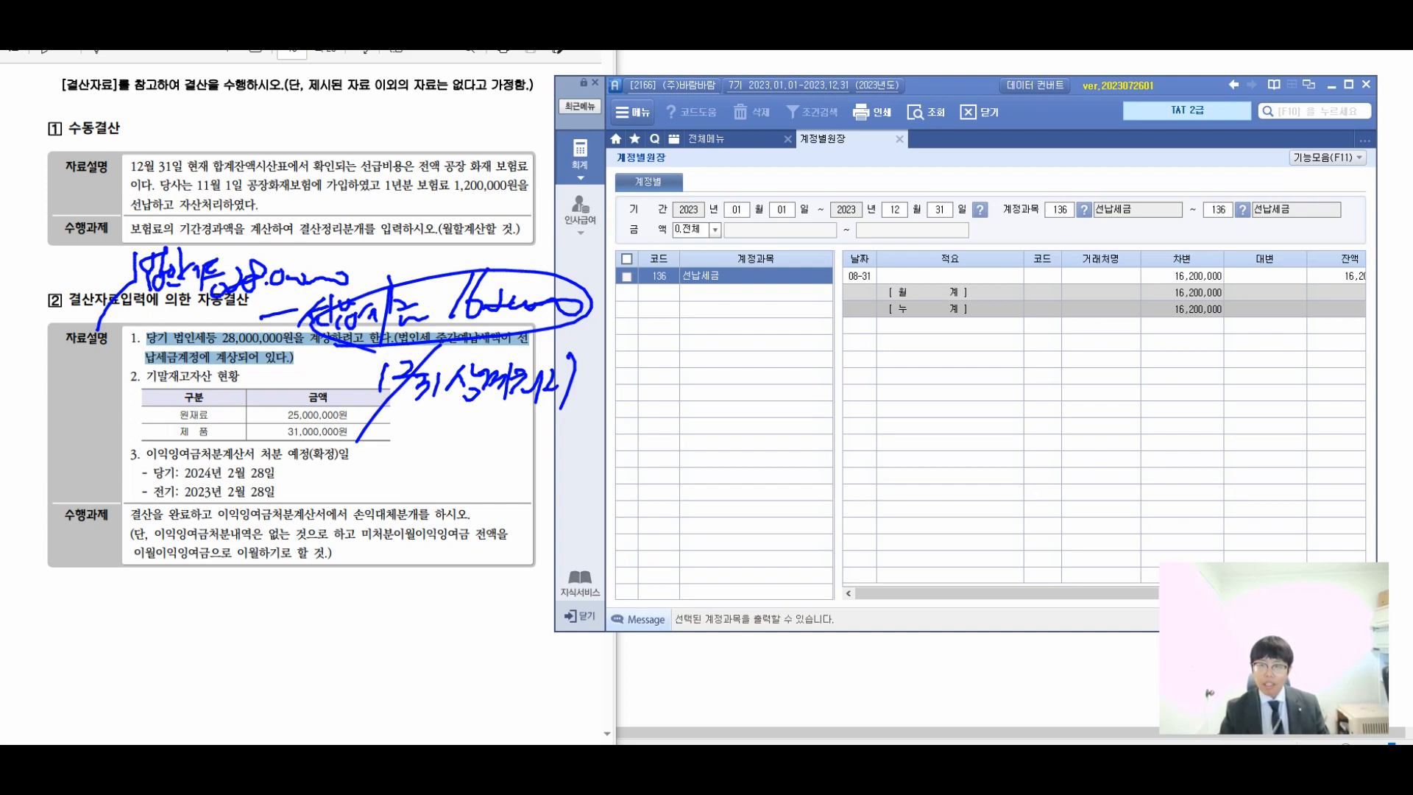
# Open closing data entry (결산자료입력) for January to December 2023 and select the 법인세 계상 input amount cell.
pyautogui.click(706, 139)
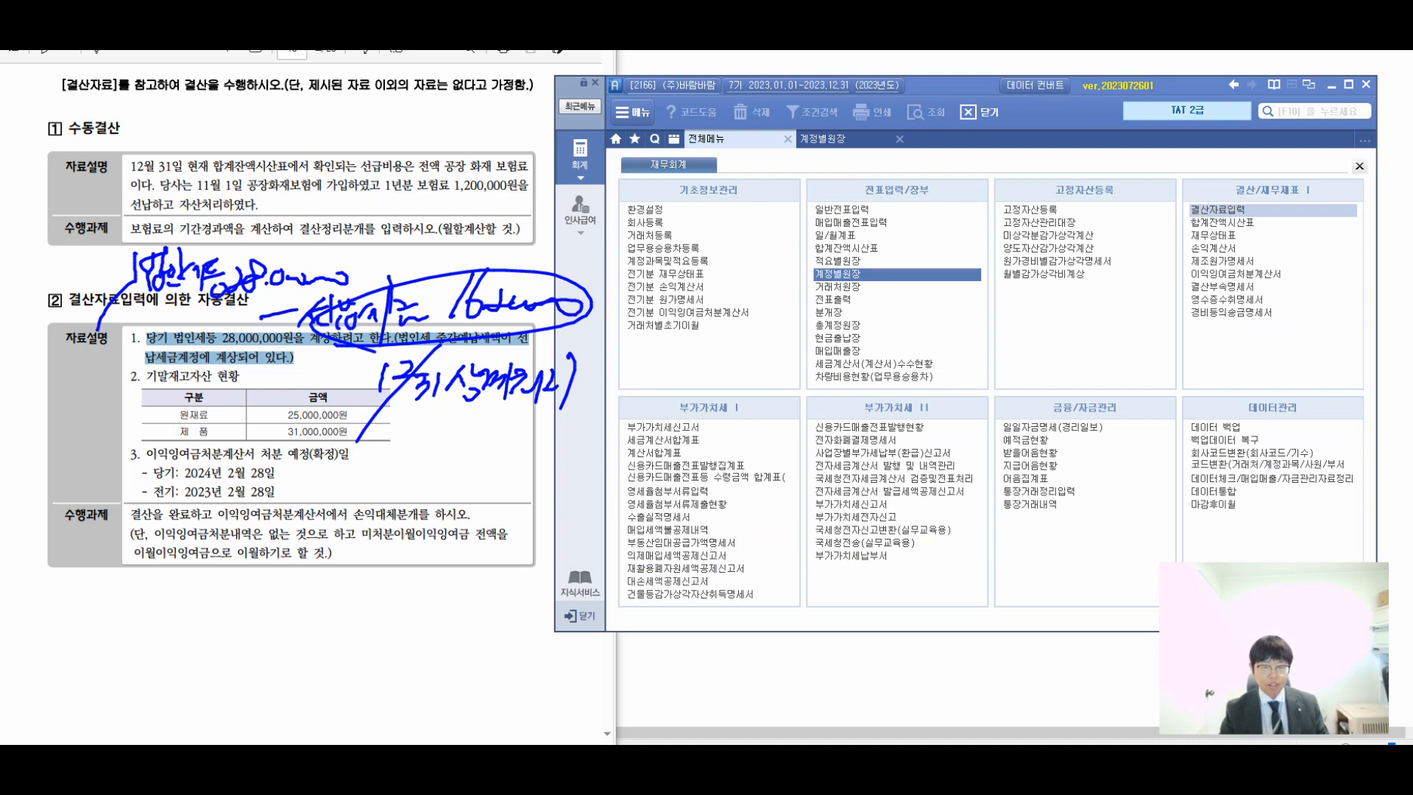
pyautogui.click(1218, 210)
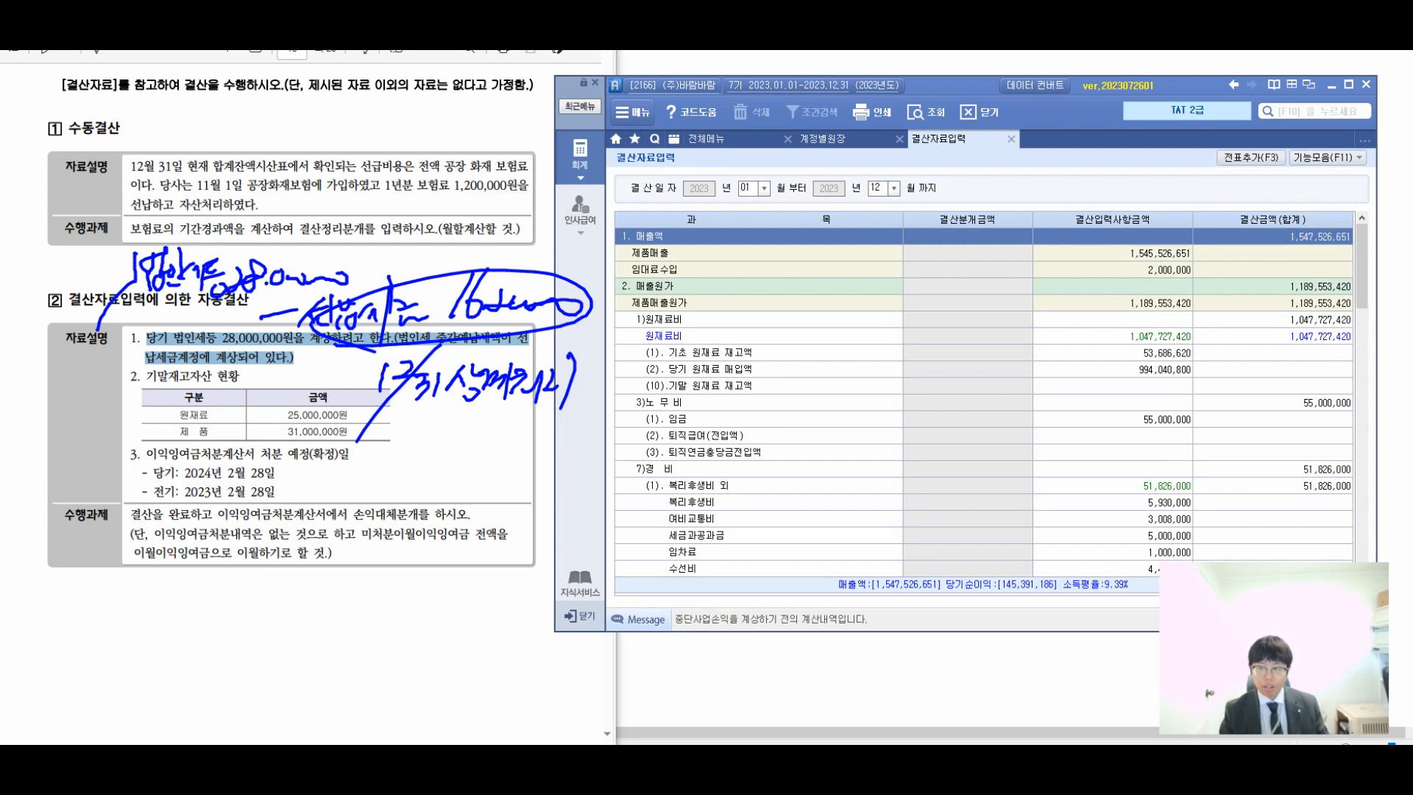
pyautogui.moveTo(1361, 254); pyautogui.dragTo(1362, 530)
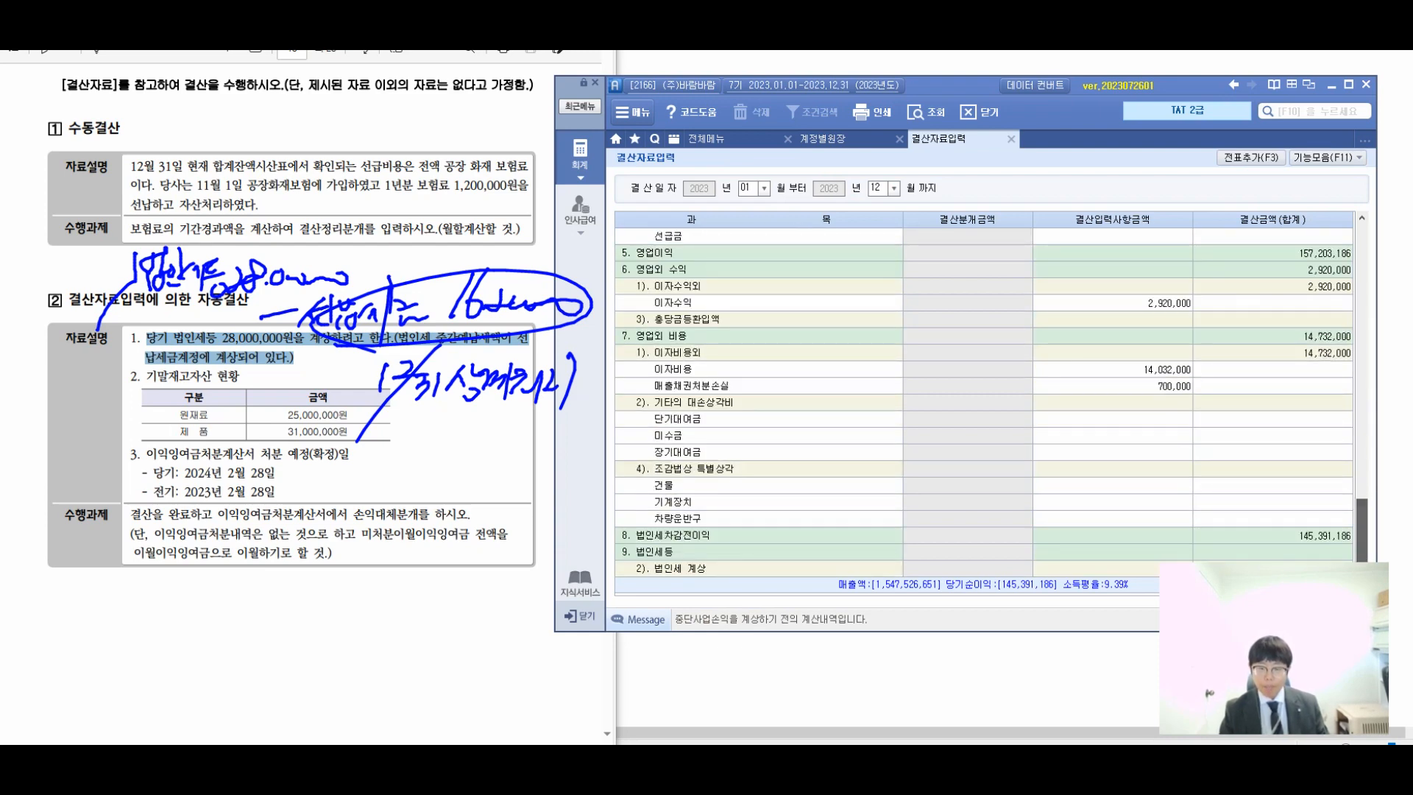
pyautogui.moveTo(949, 86); pyautogui.dragTo(949, 51)
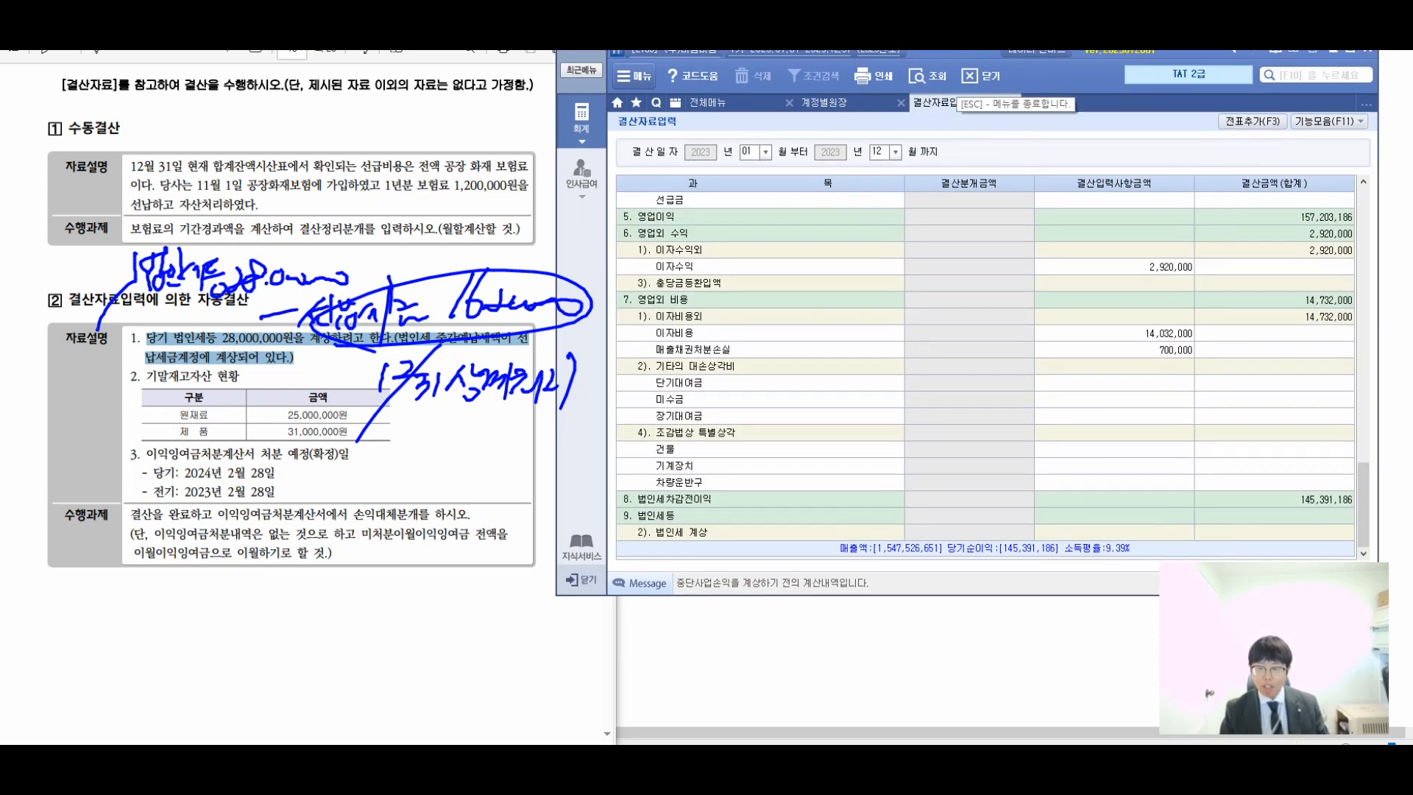
pyautogui.click(1114, 531)
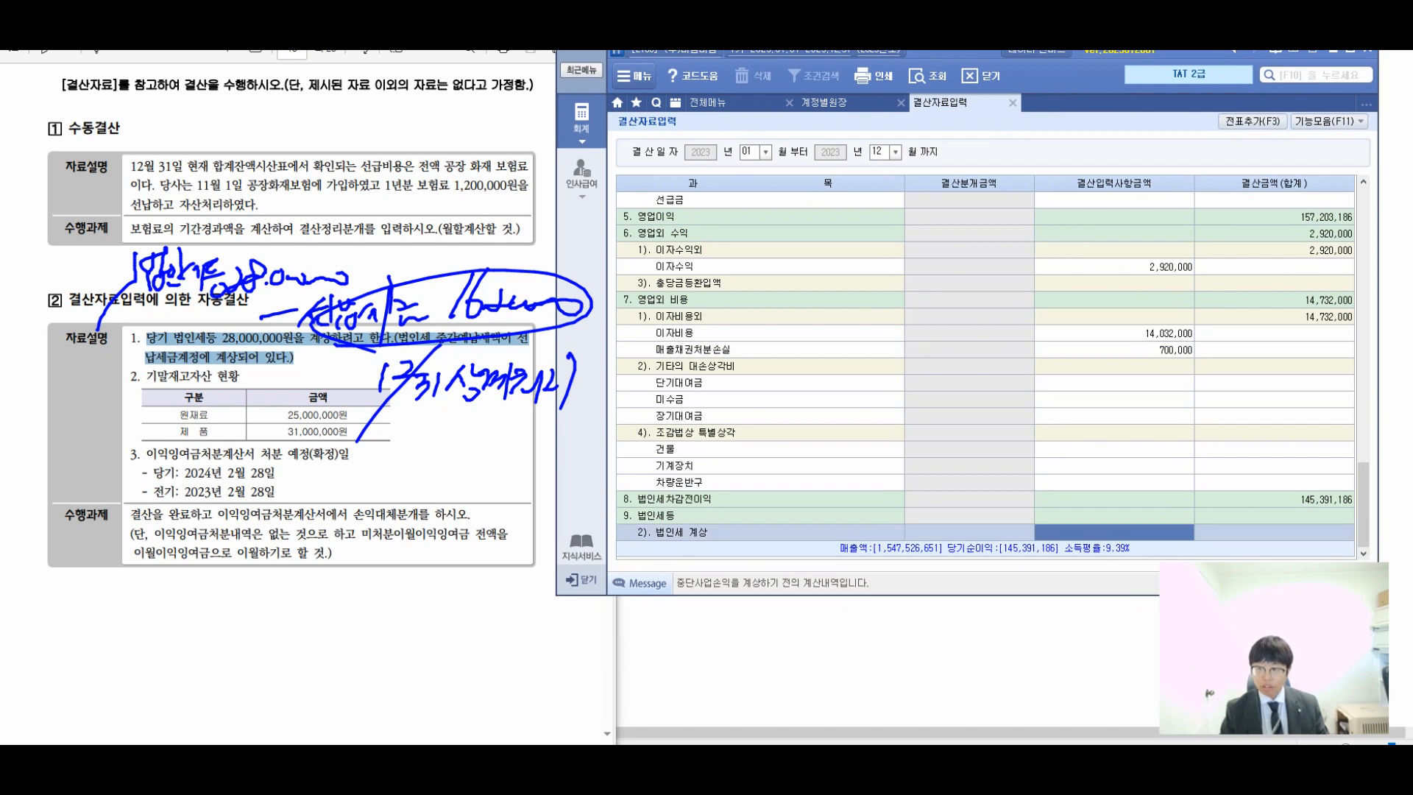
# Outline the 법인세 계상 row in red and handwrite KcLep, 법인세등, 선납세금 and 추가계상액 above it.
pyautogui.moveTo(605, 517)
pyautogui.mouseDown()
pyautogui.moveTo(883, 550)
pyautogui.moveTo(1205, 550)
pyautogui.mouseUp()
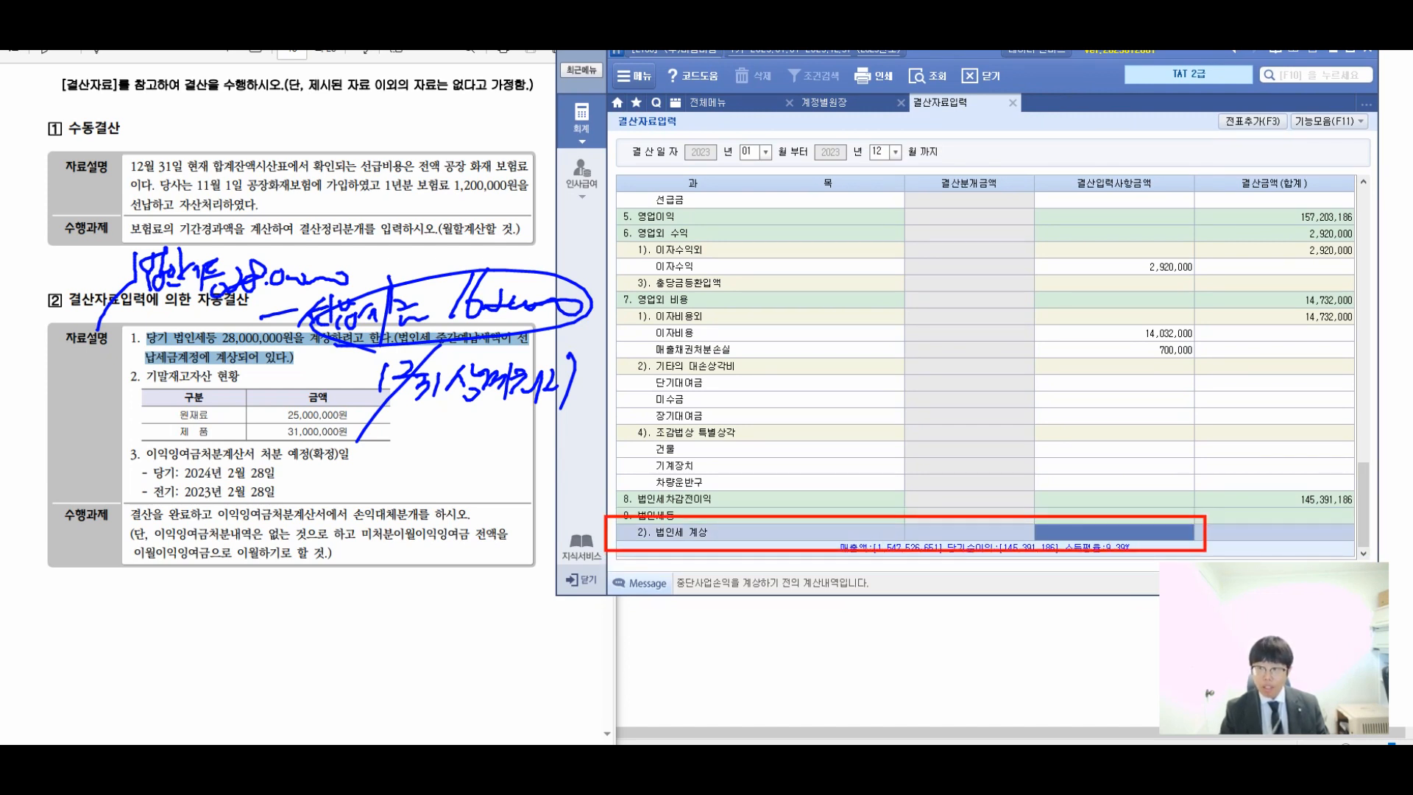
pyautogui.moveTo(788, 297)
pyautogui.mouseDown()
pyautogui.moveTo(778, 368)
pyautogui.moveTo(875, 335)
pyautogui.moveTo(890, 349)
pyautogui.mouseUp()
pyautogui.moveTo(971, 287)
pyautogui.mouseDown()
pyautogui.moveTo(980, 324)
pyautogui.moveTo(1007, 327)
pyautogui.moveTo(1062, 320)
pyautogui.moveTo(1094, 294)
pyautogui.moveTo(1104, 335)
pyautogui.moveTo(1076, 371)
pyautogui.moveTo(1100, 382)
pyautogui.moveTo(1118, 353)
pyautogui.moveTo(1172, 353)
pyautogui.moveTo(1197, 372)
pyautogui.moveTo(1089, 415)
pyautogui.moveTo(1100, 459)
pyautogui.mouseUp()
pyautogui.moveTo(1100, 412)
pyautogui.mouseDown()
pyautogui.moveTo(1129, 452)
pyautogui.moveTo(1199, 419)
pyautogui.moveTo(1227, 449)
pyautogui.mouseUp()
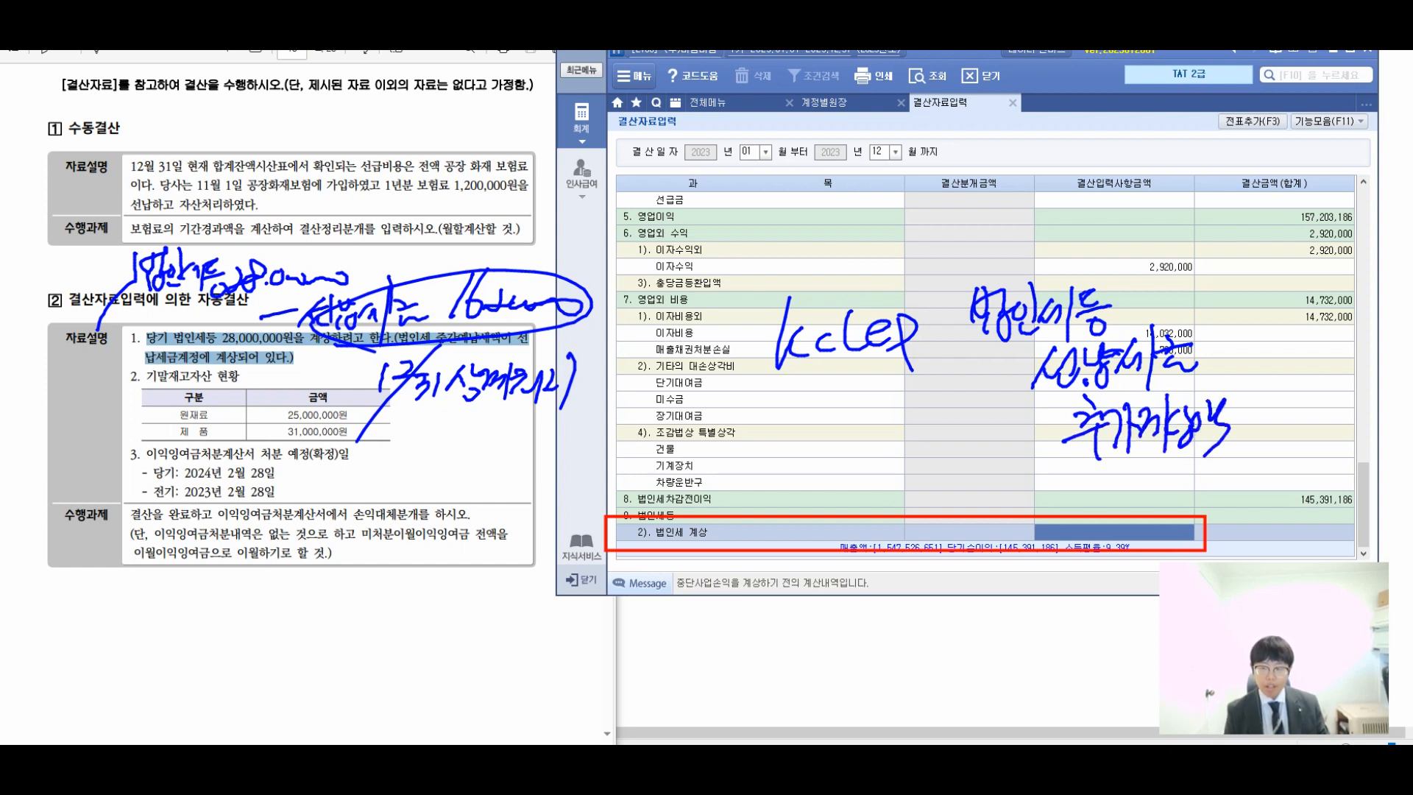
# Handwrite 더존, an underlined 선납세금 X and 수동입력 below the closing table.
pyautogui.moveTo(706, 565)
pyautogui.mouseDown()
pyautogui.moveTo(744, 609)
pyautogui.moveTo(780, 581)
pyautogui.moveTo(802, 619)
pyautogui.mouseUp()
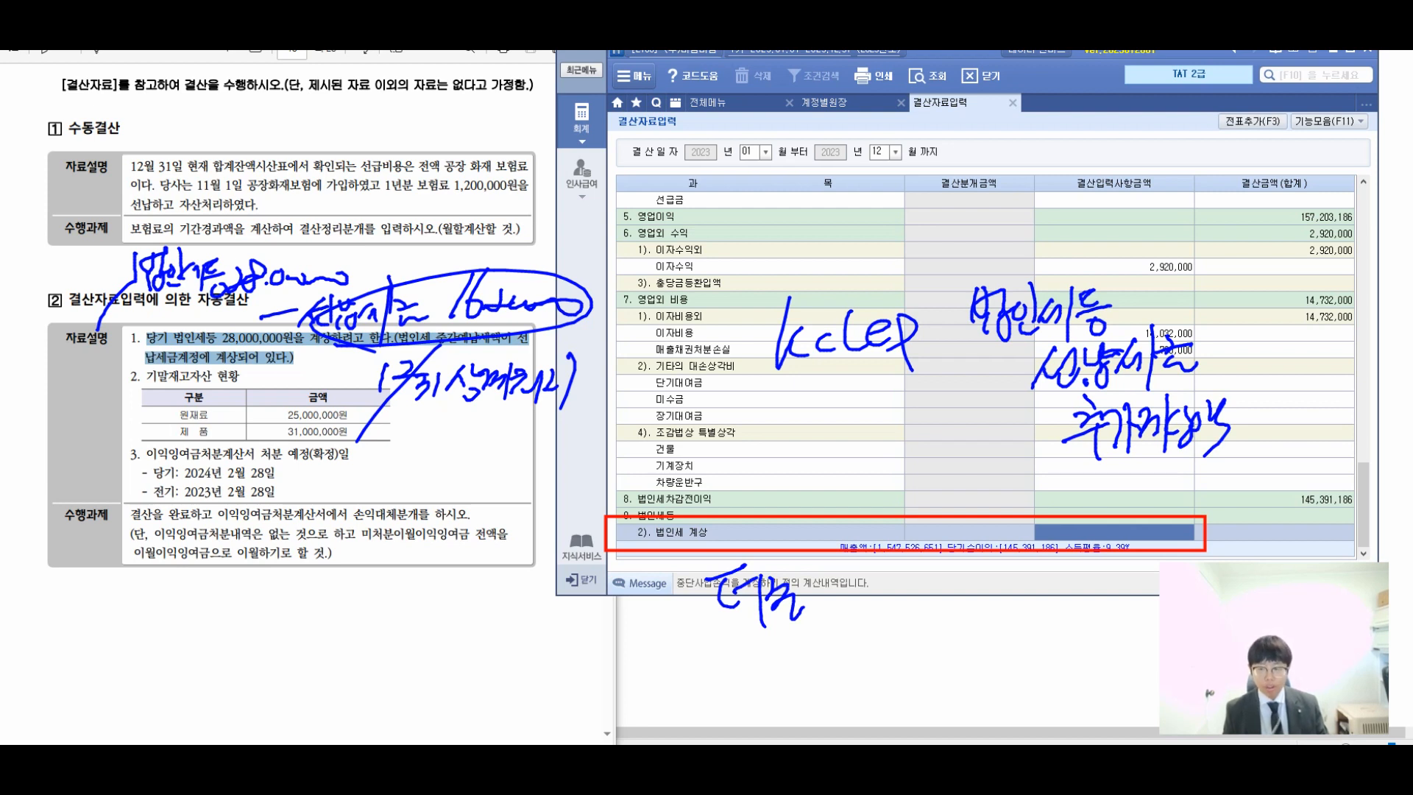
pyautogui.moveTo(852, 567)
pyautogui.mouseDown()
pyautogui.moveTo(891, 593)
pyautogui.moveTo(929, 581)
pyautogui.moveTo(966, 621)
pyautogui.moveTo(996, 605)
pyautogui.moveTo(1042, 621)
pyautogui.mouseUp()
pyautogui.moveTo(838, 633); pyautogui.dragTo(1104, 618)
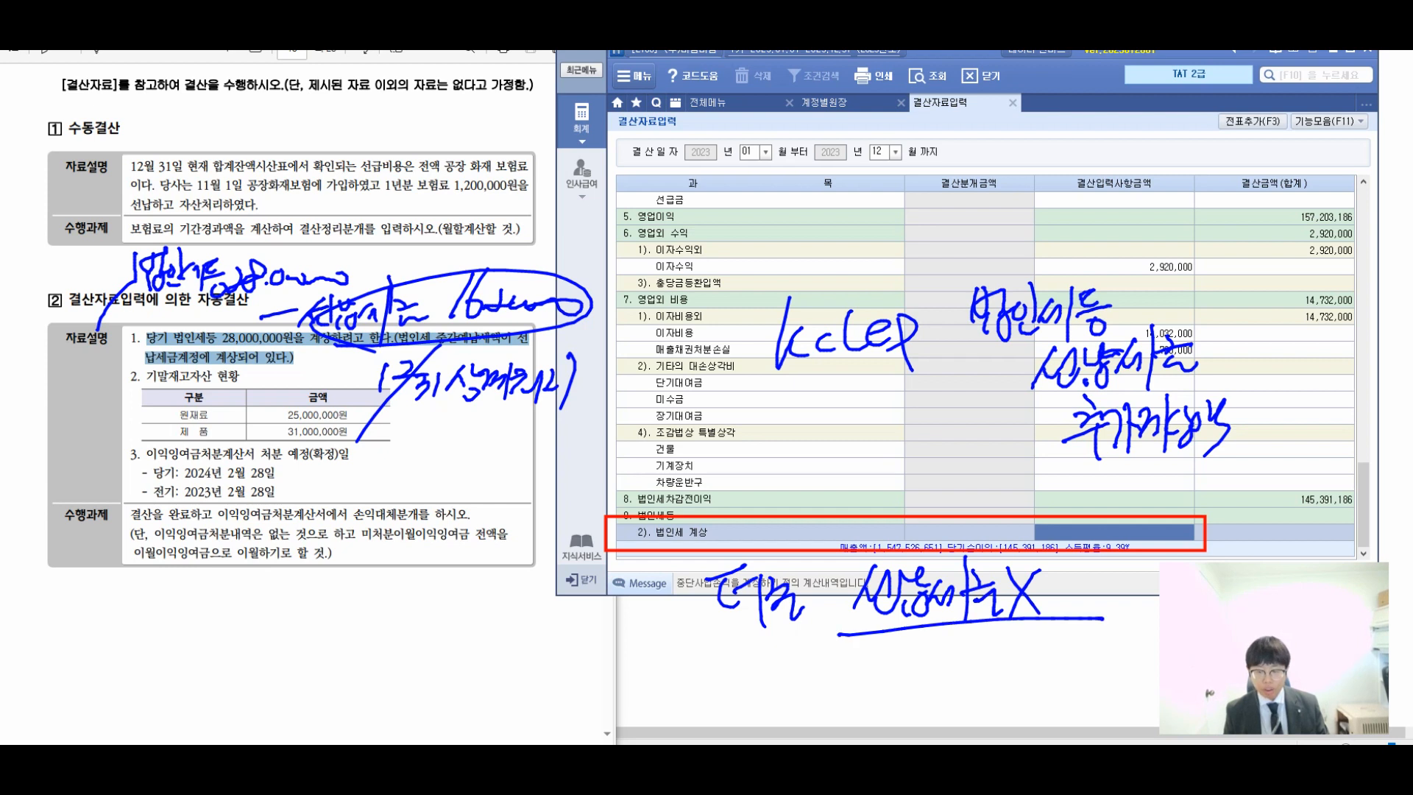
pyautogui.moveTo(916, 638)
pyautogui.mouseDown()
pyautogui.moveTo(944, 685)
pyautogui.moveTo(957, 647)
pyautogui.moveTo(975, 698)
pyautogui.moveTo(1011, 666)
pyautogui.moveTo(1004, 695)
pyautogui.moveTo(1045, 647)
pyautogui.moveTo(1057, 688)
pyautogui.mouseUp()
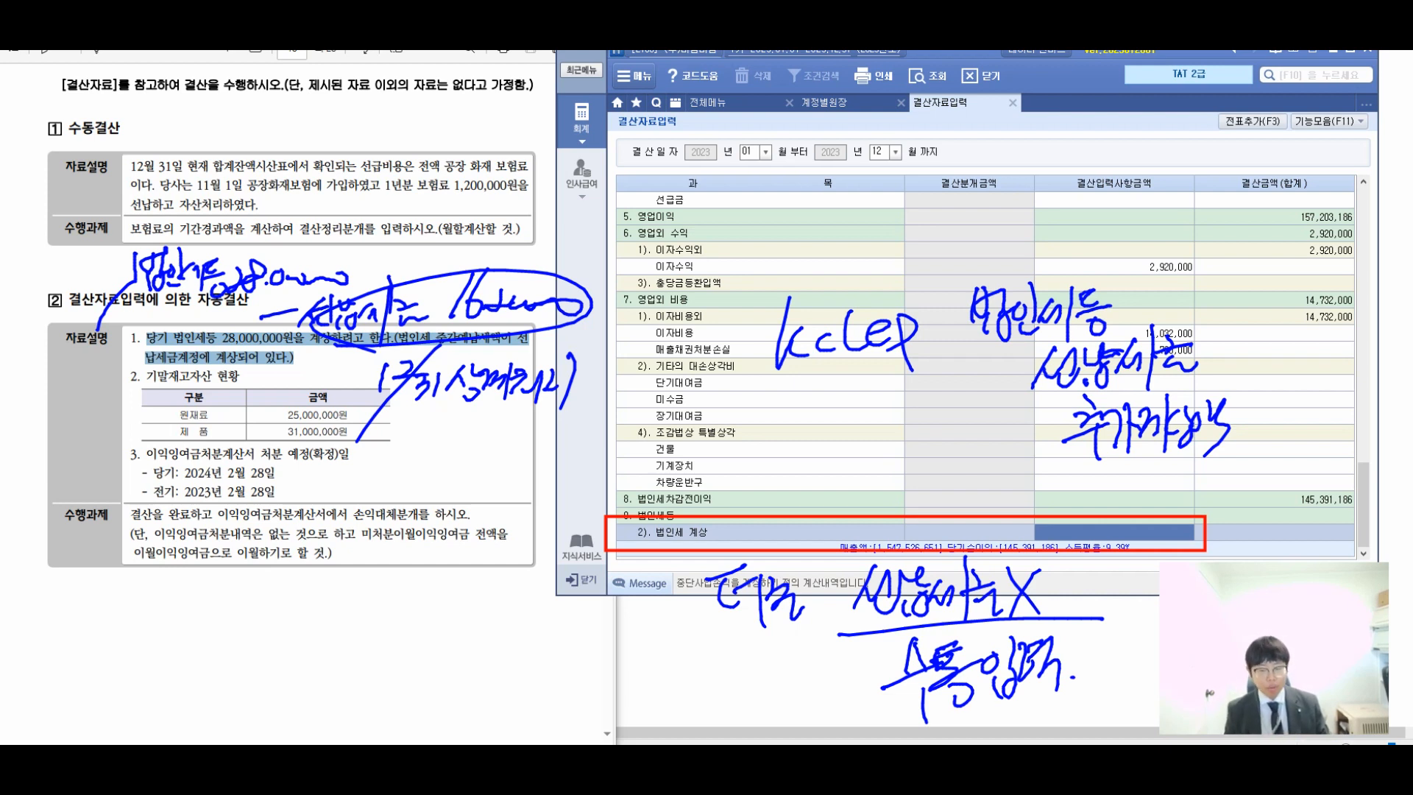
# Handwrite a bracket beside the 더존 note and a circled 수동분개 linked to the 12/31 상계처리 note, and clear all annotations.
pyautogui.moveTo(686, 557); pyautogui.dragTo(697, 698)
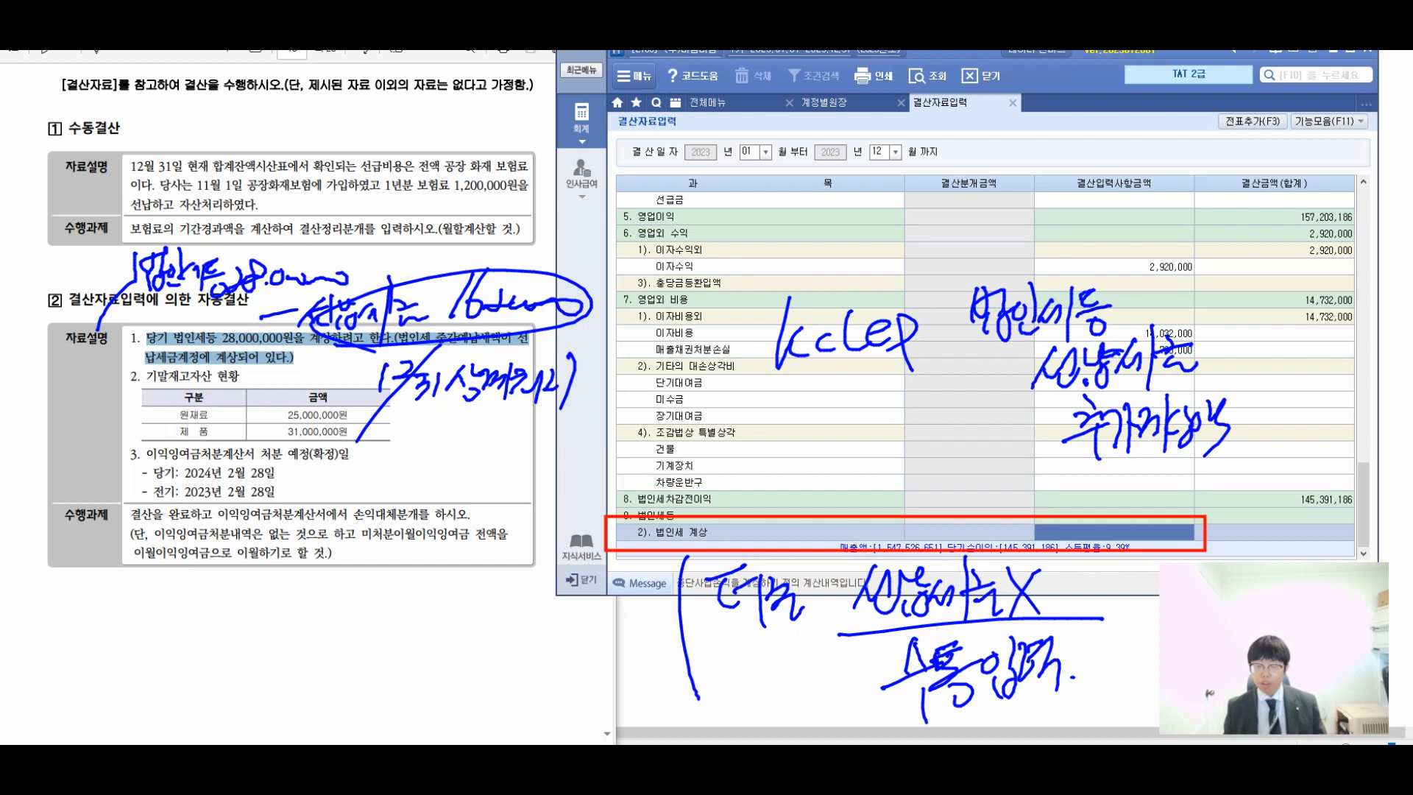
pyautogui.moveTo(434, 411)
pyautogui.mouseDown()
pyautogui.moveTo(420, 508)
pyautogui.moveTo(346, 554)
pyautogui.moveTo(376, 542)
pyautogui.mouseUp()
pyautogui.moveTo(328, 569)
pyautogui.mouseDown()
pyautogui.moveTo(385, 542)
pyautogui.moveTo(369, 596)
pyautogui.mouseUp()
pyautogui.moveTo(377, 525)
pyautogui.mouseDown()
pyautogui.moveTo(394, 525)
pyautogui.moveTo(397, 581)
pyautogui.moveTo(426, 520)
pyautogui.moveTo(435, 571)
pyautogui.moveTo(463, 528)
pyautogui.moveTo(466, 583)
pyautogui.mouseUp()
pyautogui.moveTo(497, 570); pyautogui.dragTo(465, 591)
pyautogui.click(507, 583)
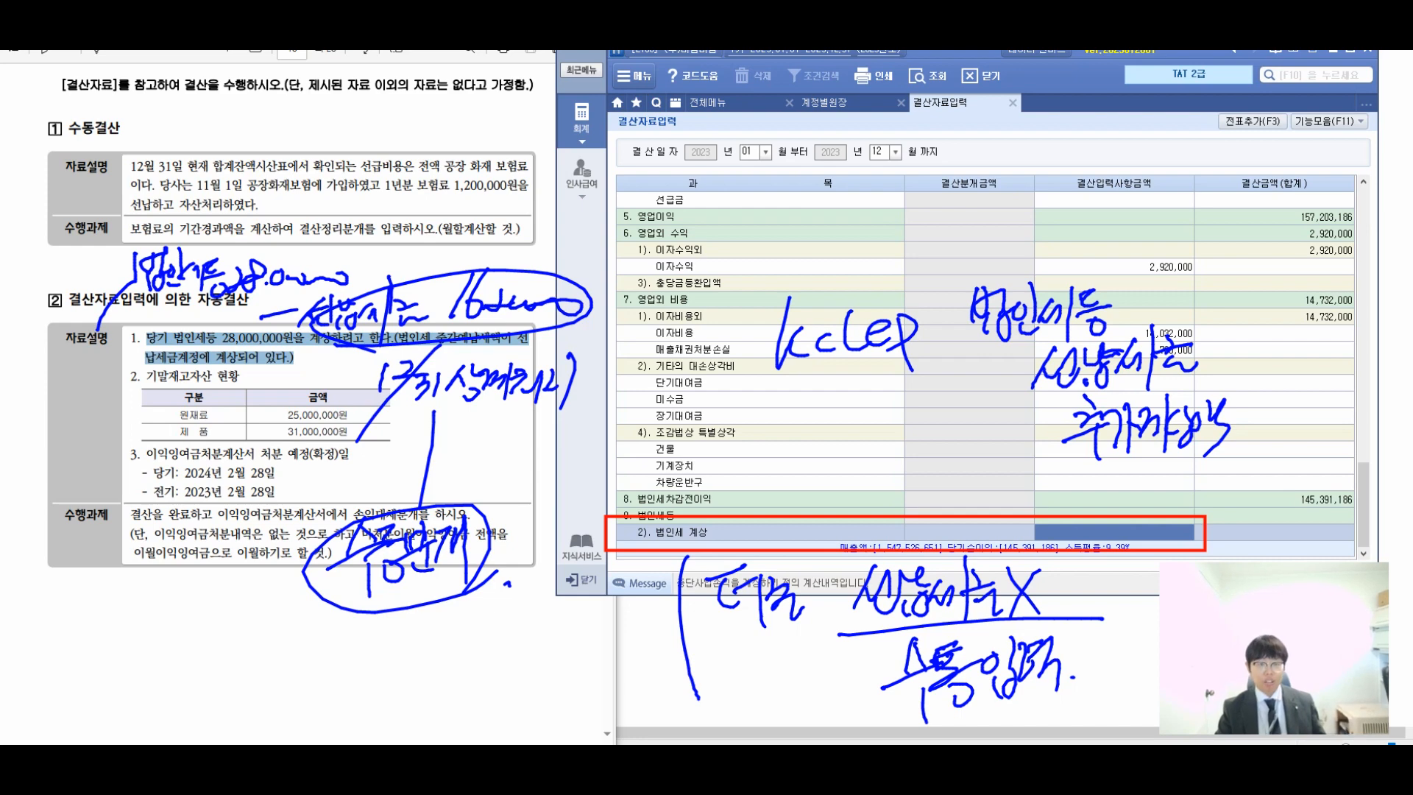
pyautogui.press('Escape')
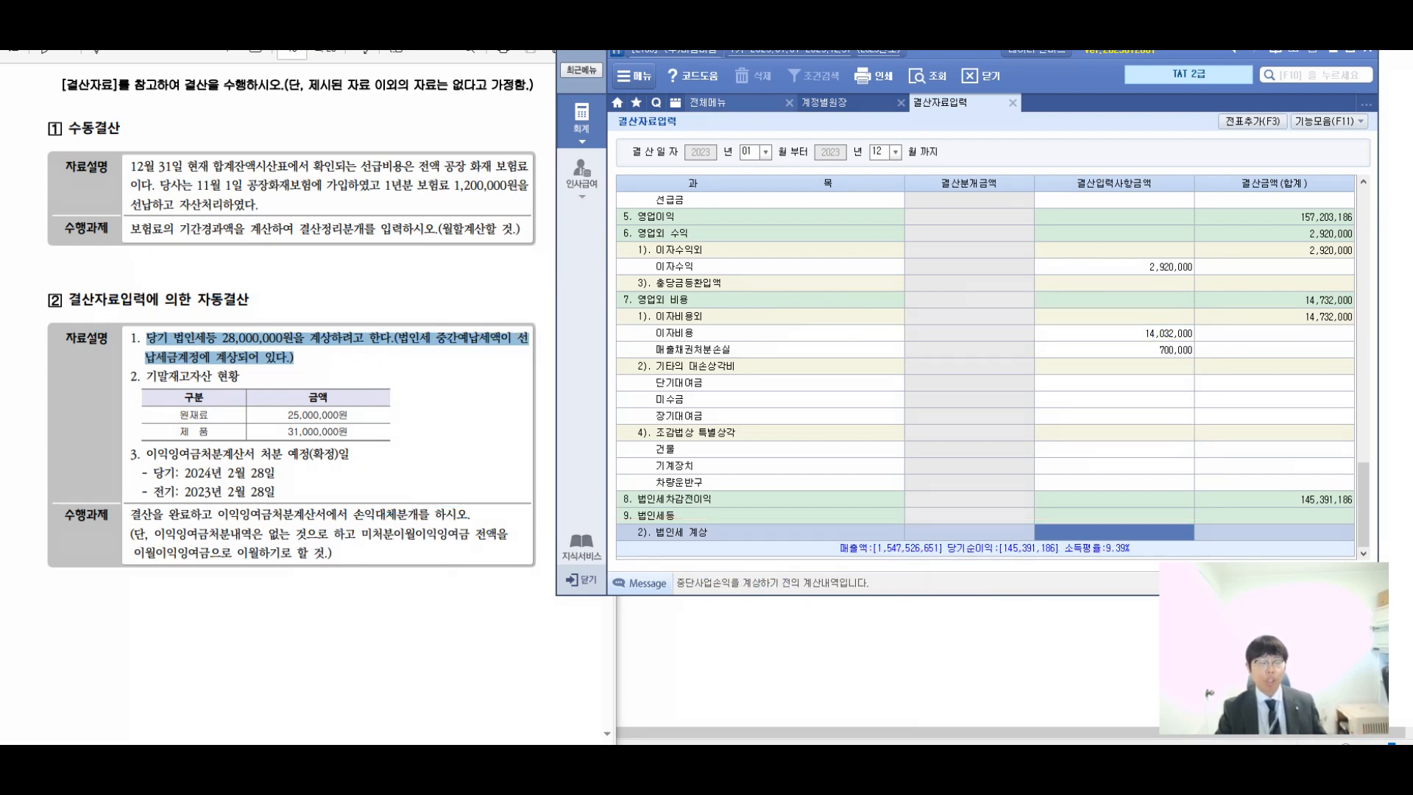
# In general voucher entry (일반전표입력), enter a 12/31 debit to 998 법인세등 for 28,000,000 with description 3-2.
pyautogui.click(707, 102)
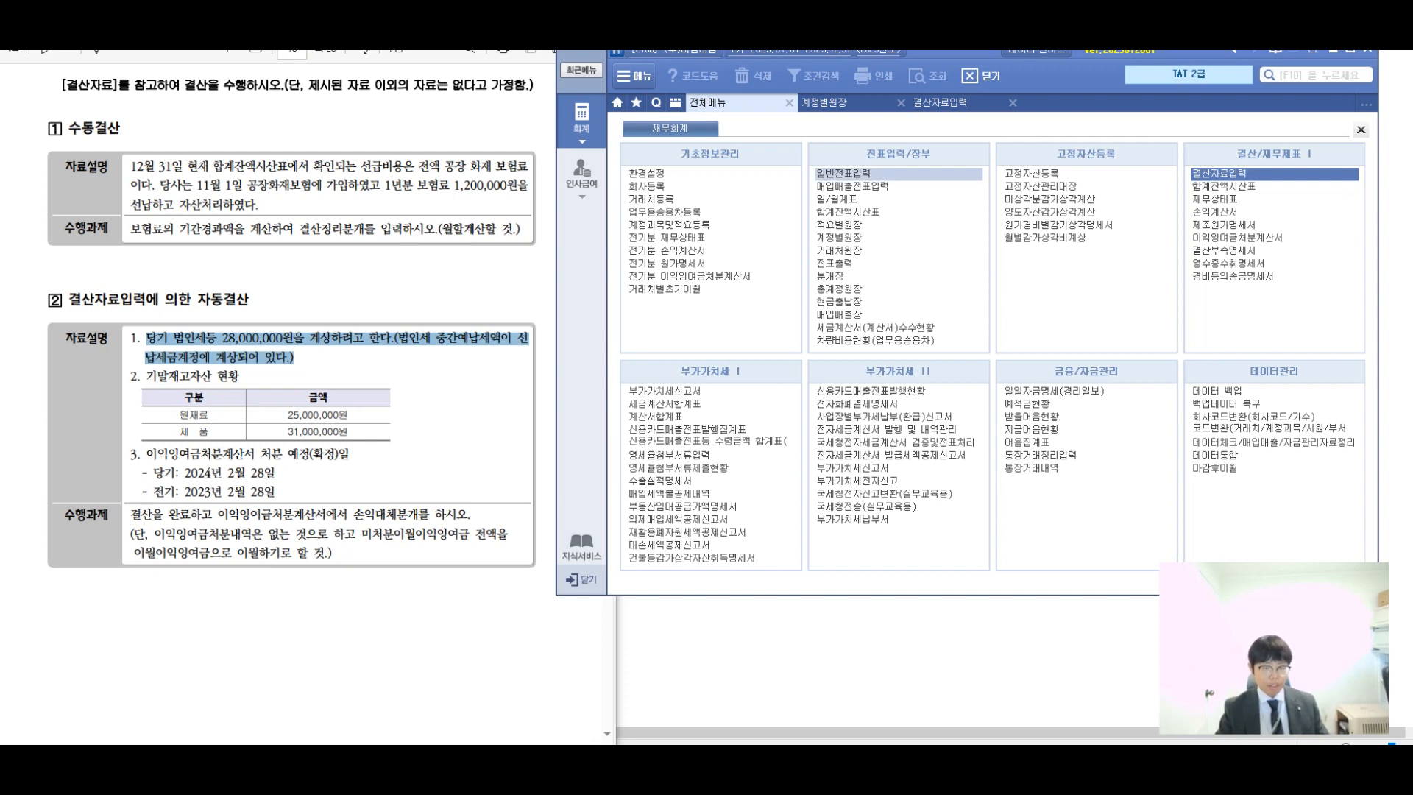
pyautogui.click(844, 174)
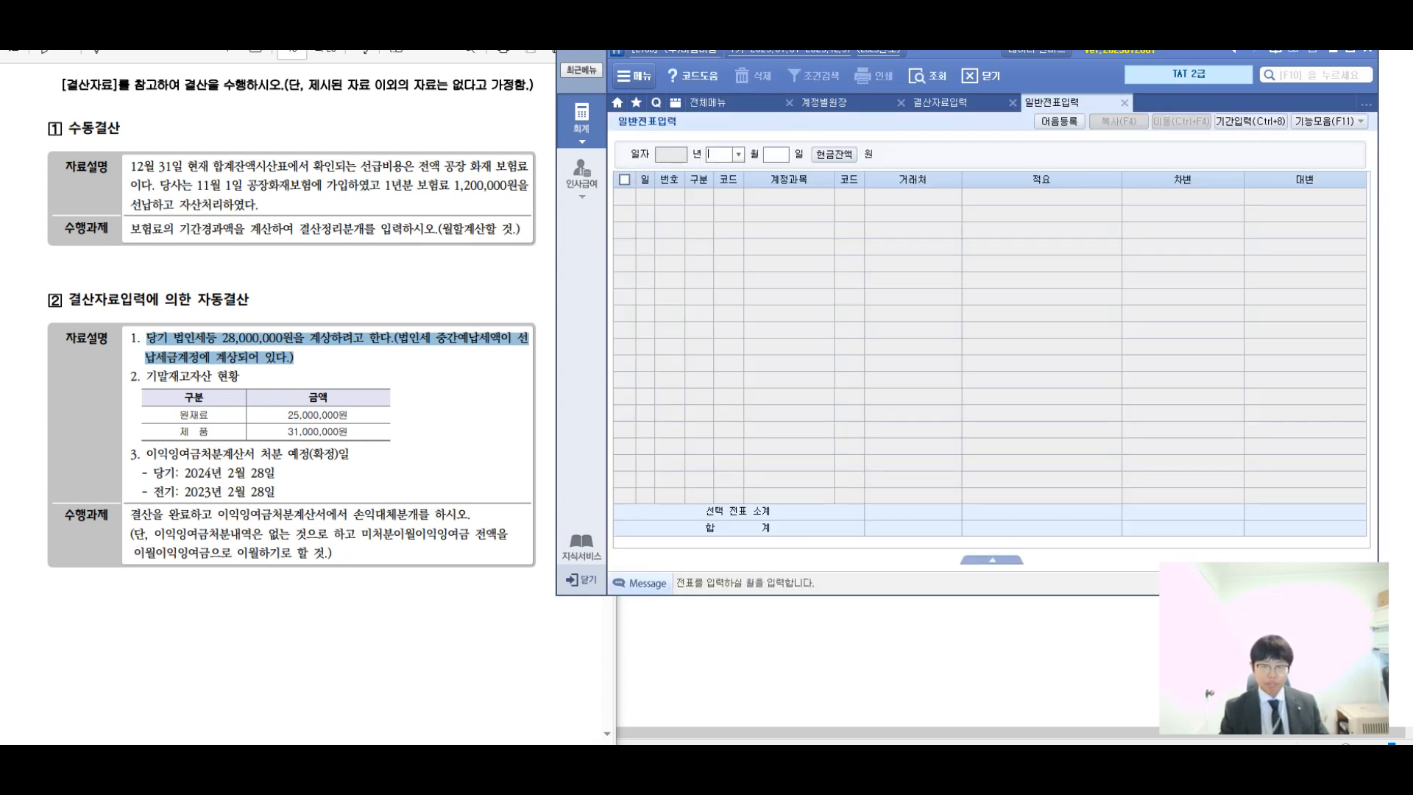
pyautogui.write('1231')
pyautogui.write('3')
pyautogui.write('998')
pyautogui.press('Return')
pyautogui.press('Return')
pyautogui.press('Return')
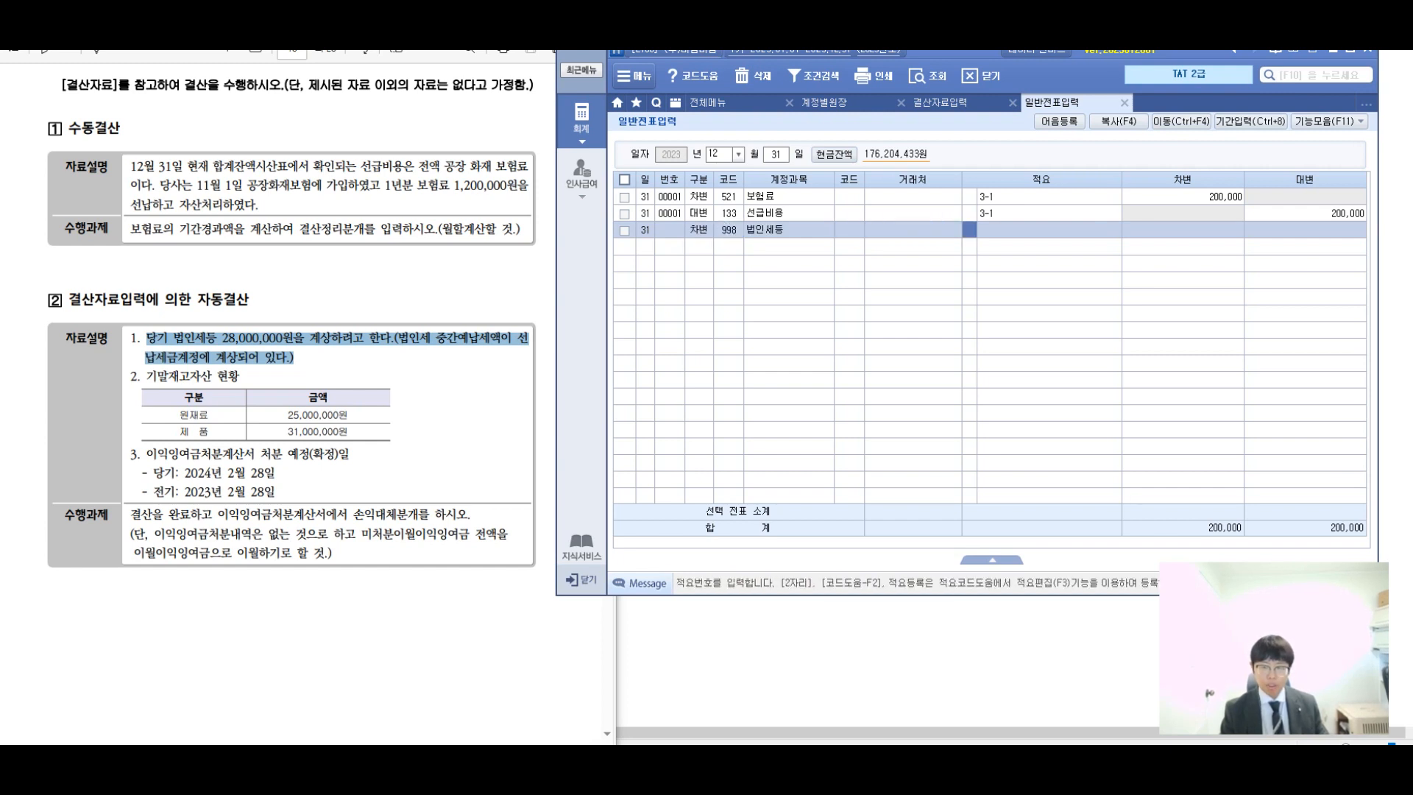
pyautogui.write('3-2')
pyautogui.press('Return')
pyautogui.write('28000000')
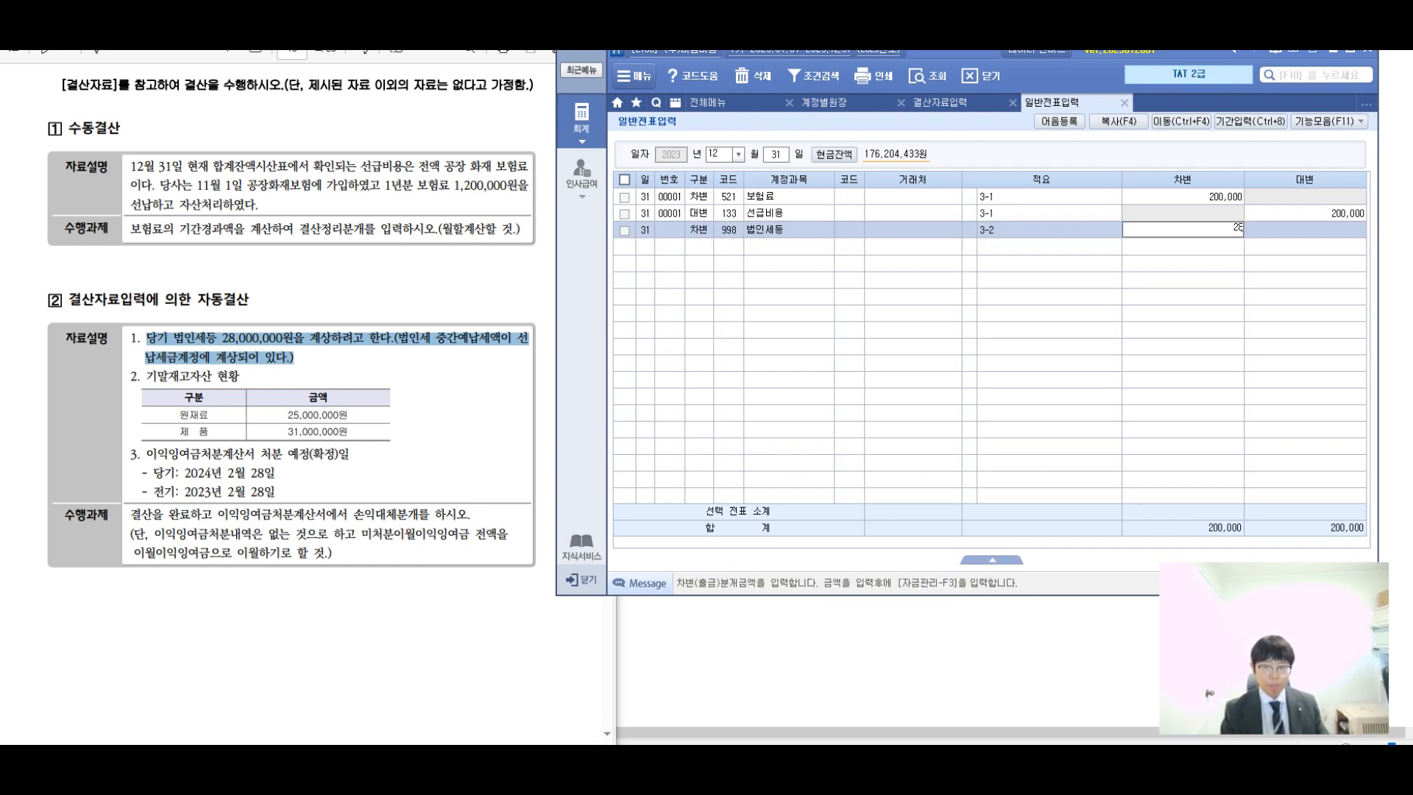
pyautogui.press('Return')
# Add a credit line to 136 선납세금 for 16,200,000 with description 3-2.
pyautogui.write('4136')
pyautogui.press('Return')
pyautogui.press('Return')
pyautogui.press('Return')
pyautogui.write('3-2')
pyautogui.press('Return')
pyautogui.write('16,200,000')
pyautogui.press('Return')
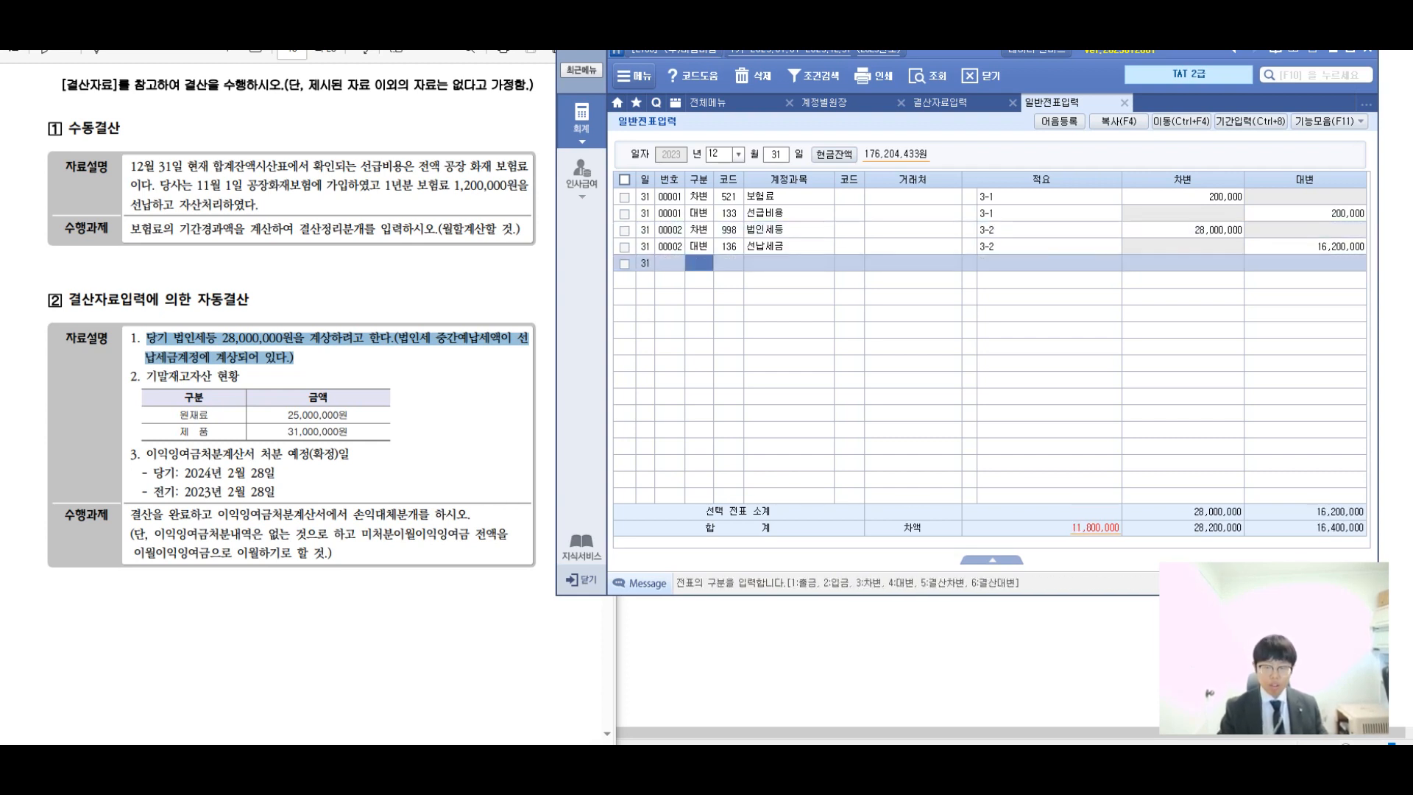
# Check the 선납세금 ledger and add a credit line to 261 미지급세금 for 11,800,000 with description 3-2.
pyautogui.click(824, 102)
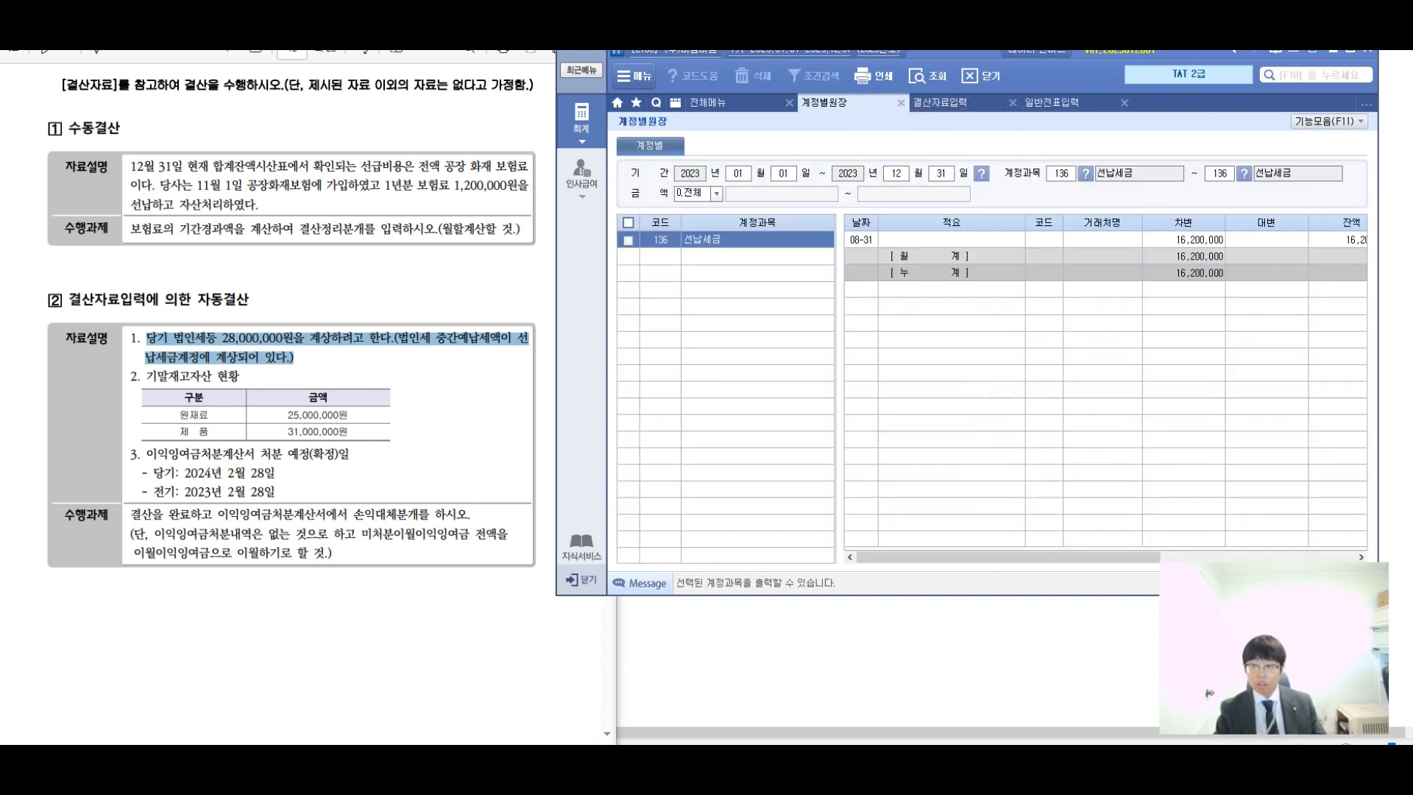
pyautogui.click(1052, 103)
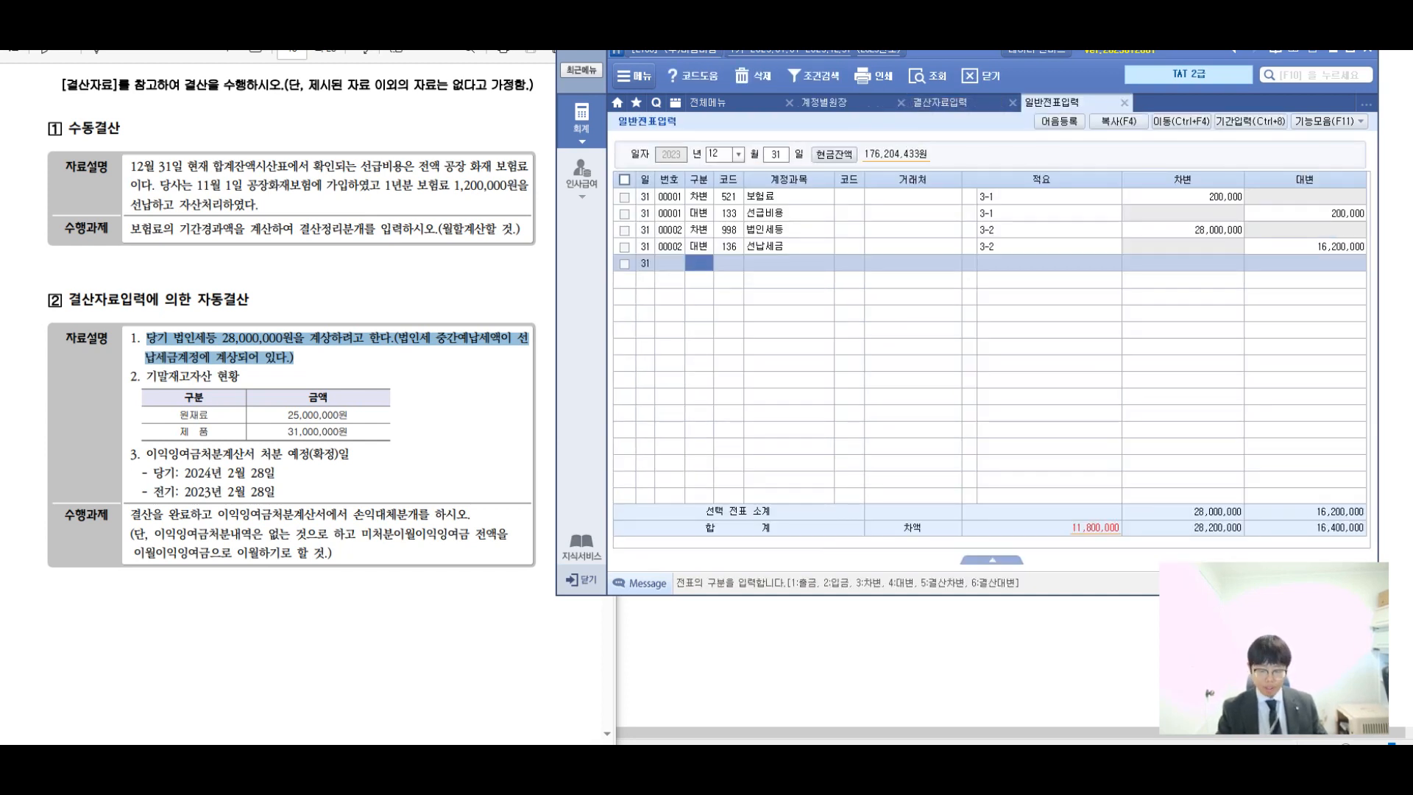
pyautogui.write('4261')
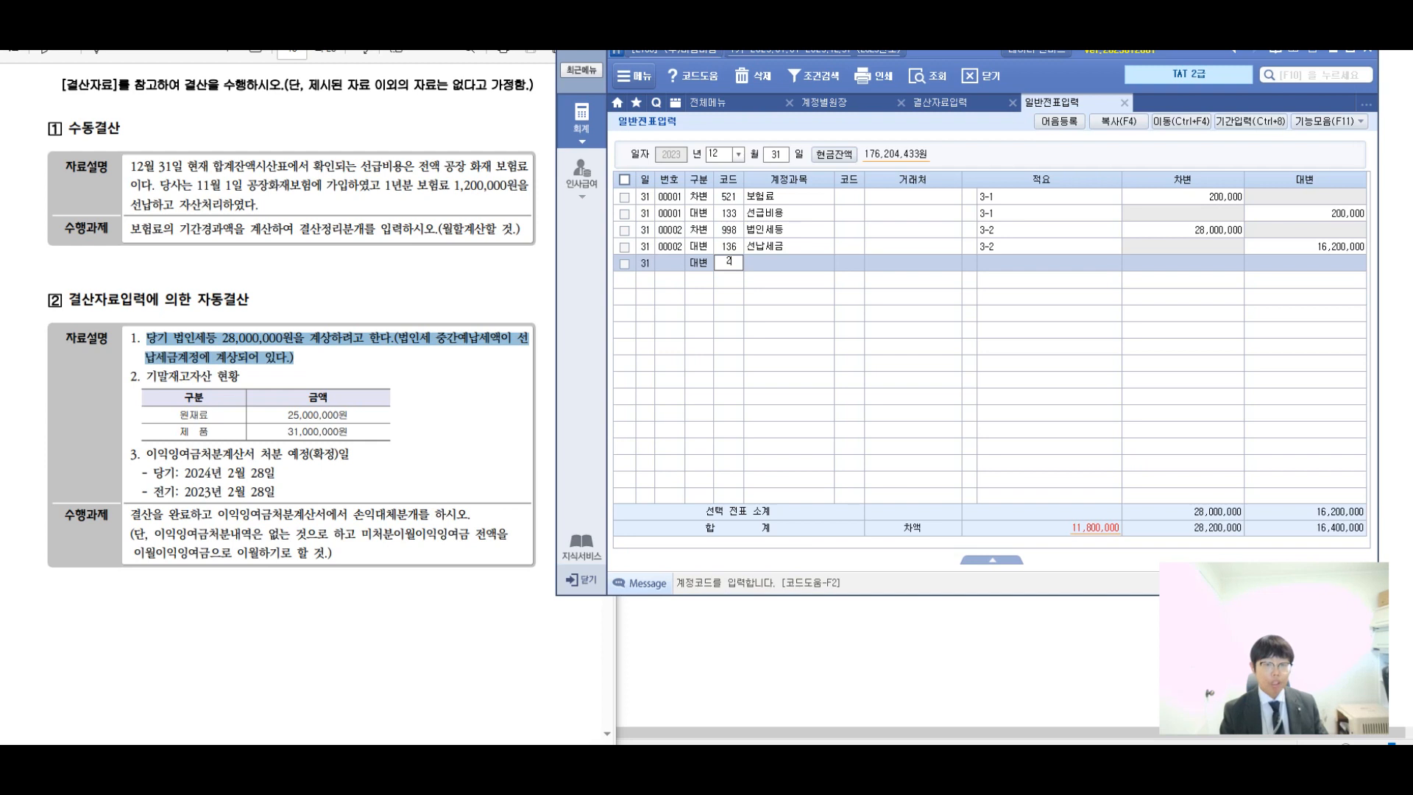
pyautogui.press('Return')
pyautogui.press('Return')
pyautogui.press('Return')
pyautogui.write('3-2')
pyautogui.press('Return')
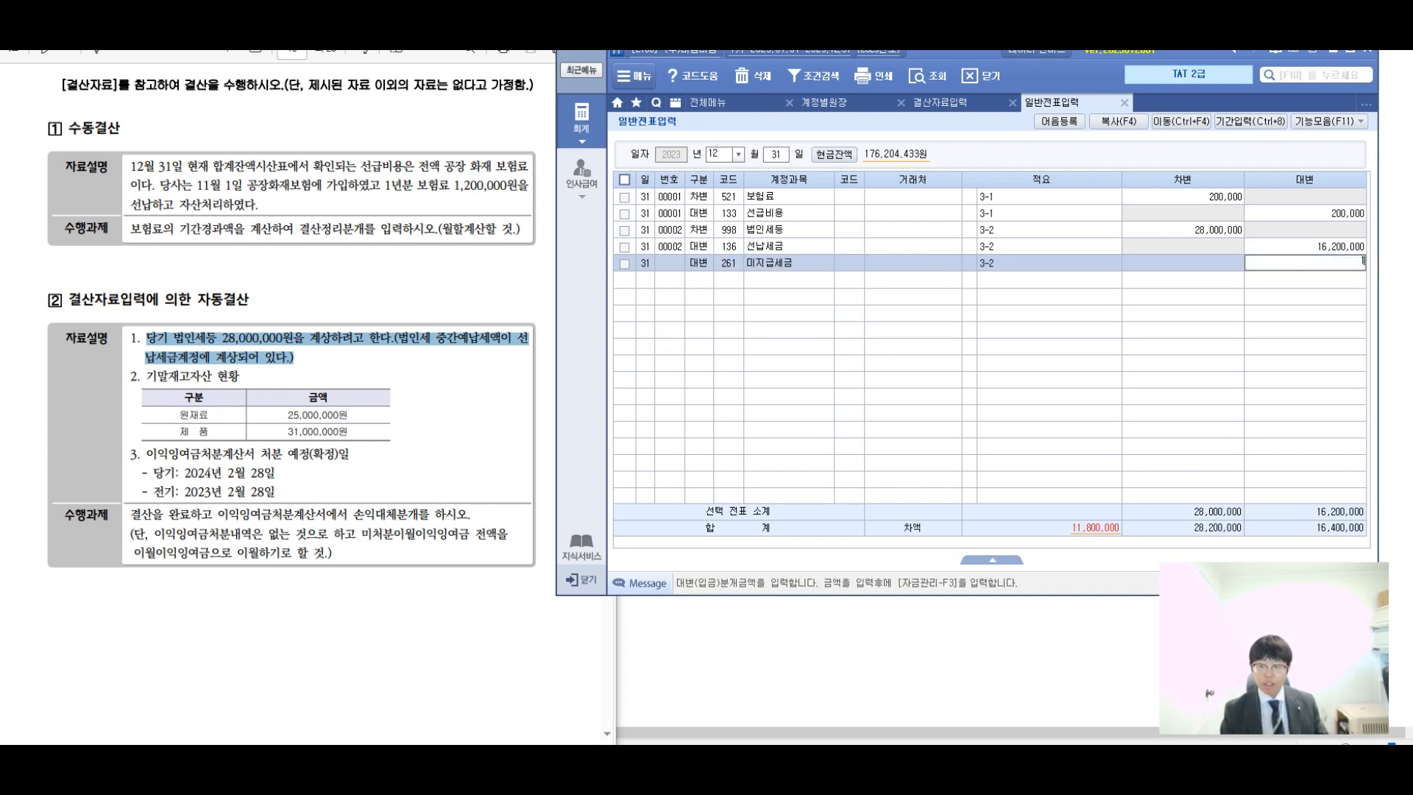
pyautogui.write('11,800,000')
pyautogui.press('Return')
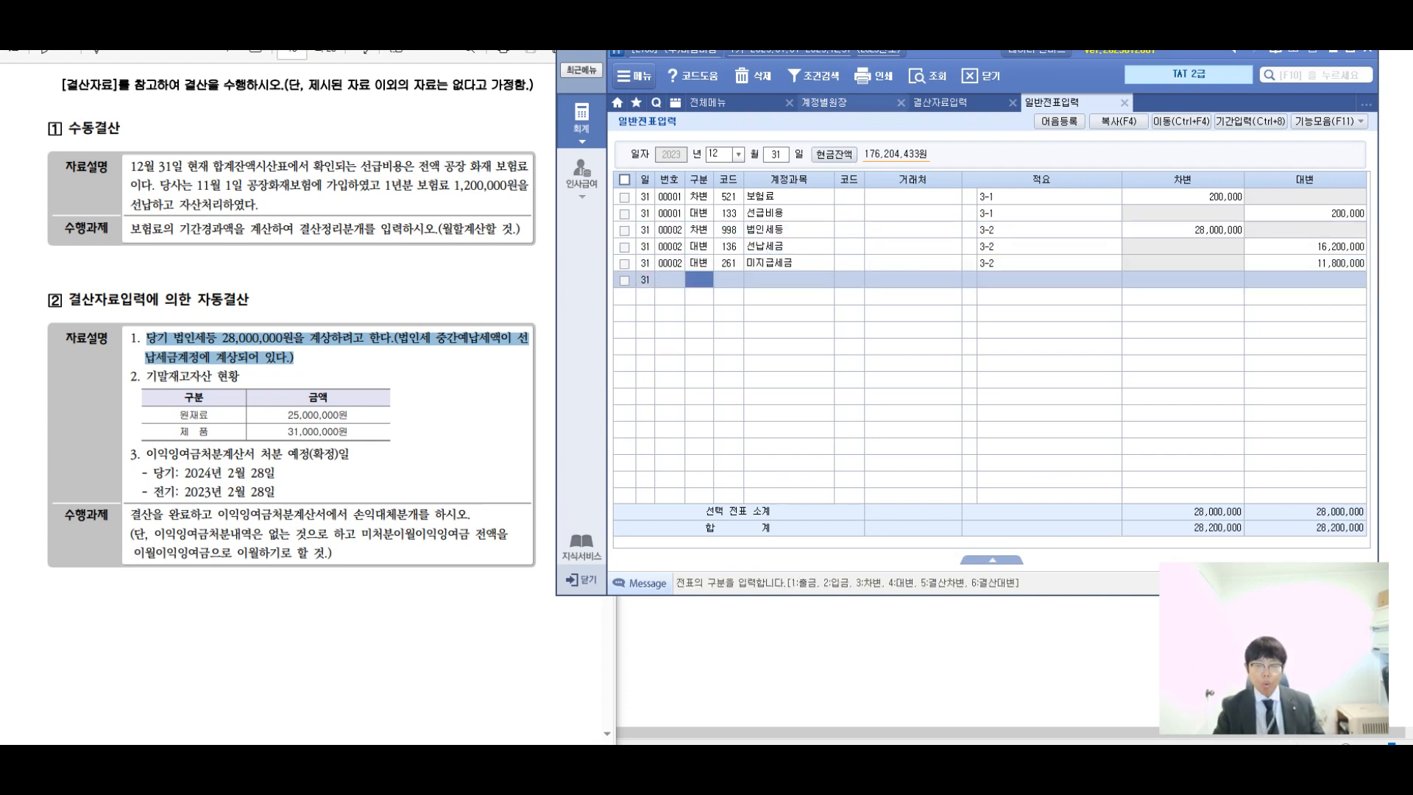
# Refresh the 선납세금 account ledger (계정별원장) and check the balance of the 12-31 entry.
pyautogui.click(825, 103)
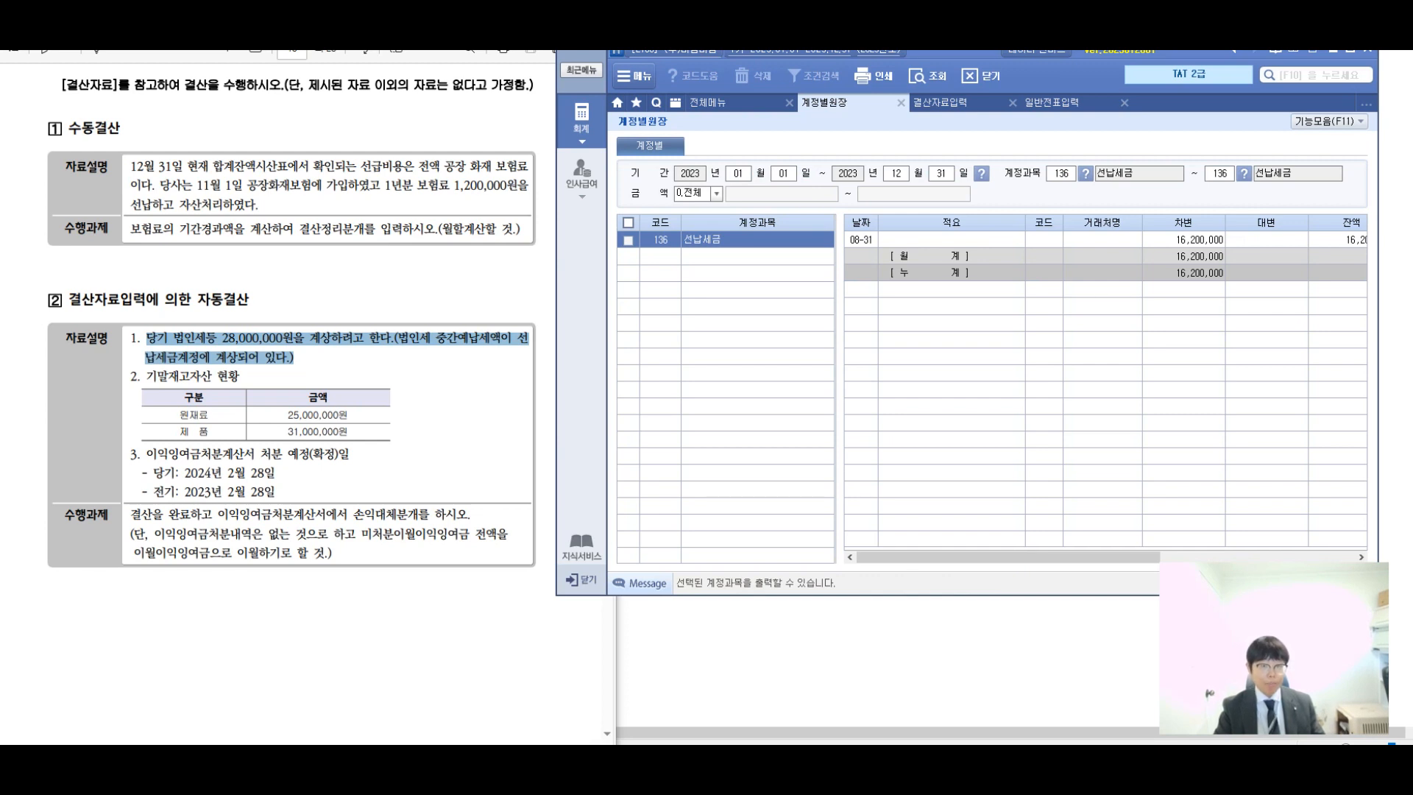
pyautogui.click(929, 76)
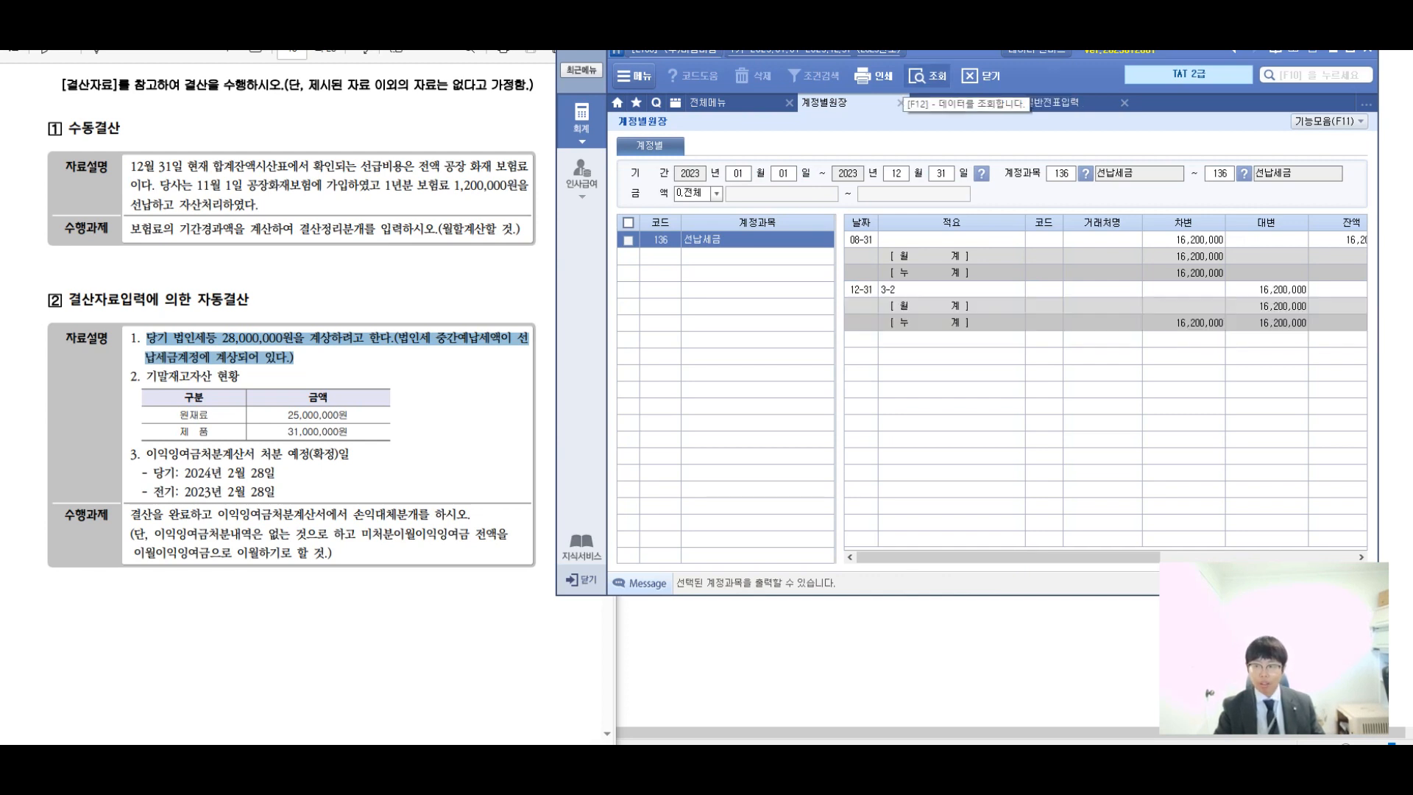
pyautogui.moveTo(1008, 557); pyautogui.dragTo(1138, 557)
pyautogui.click(1128, 290)
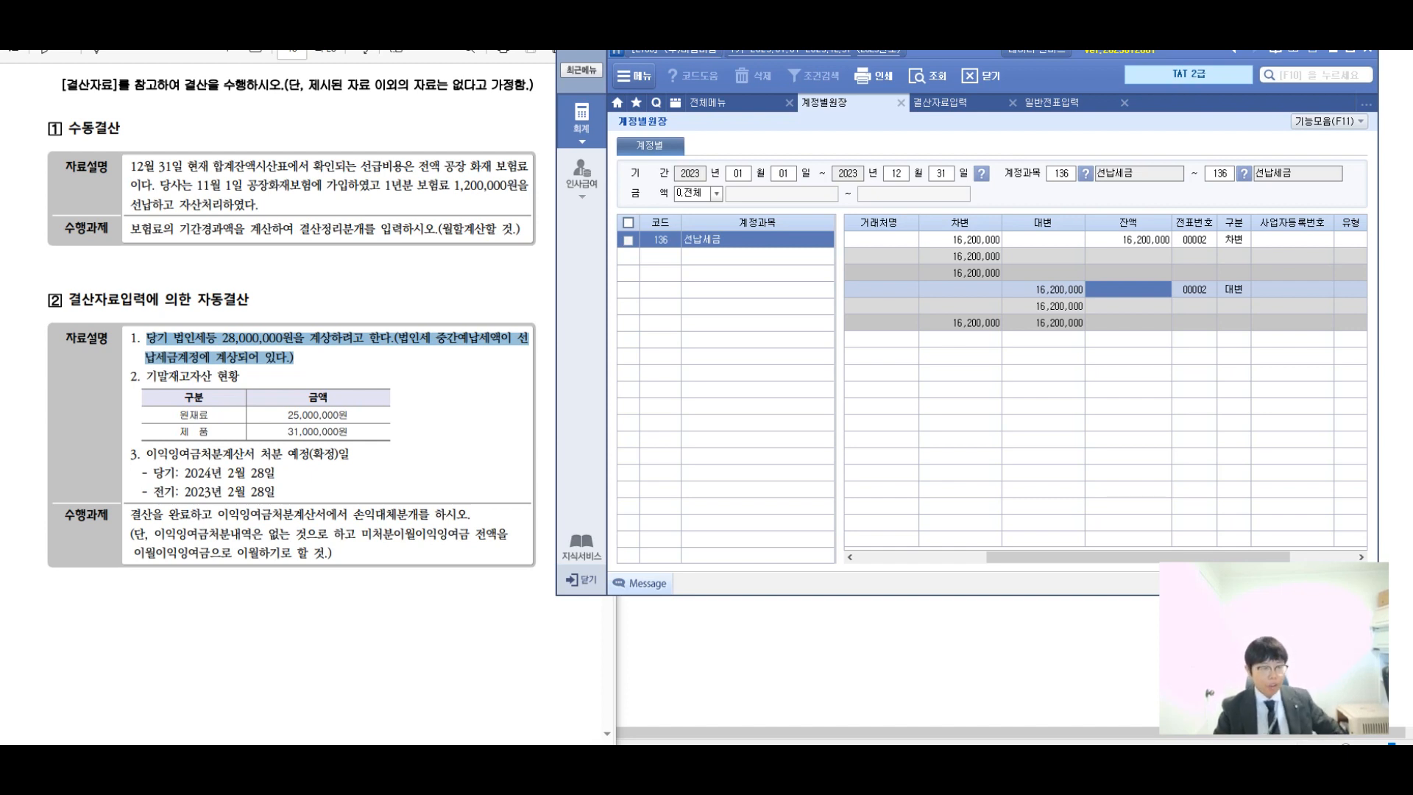
# Highlight the 기말재고자산 현황 heading in the exercise and enter 25,000,000 as 기말 원재료 재고액 in closing data entry (결산자료입력).
pyautogui.click(168, 376)
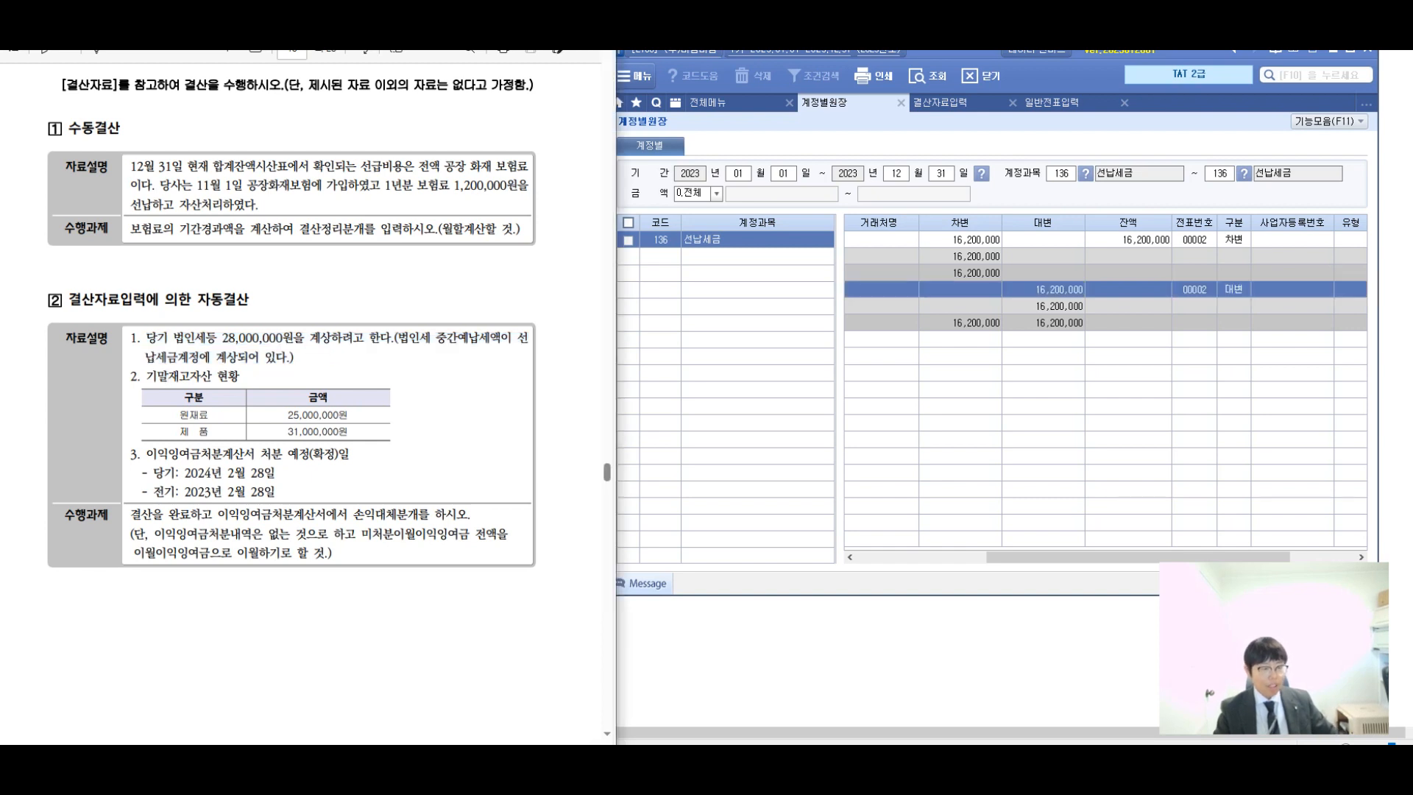
pyautogui.moveTo(131, 376); pyautogui.dragTo(240, 376)
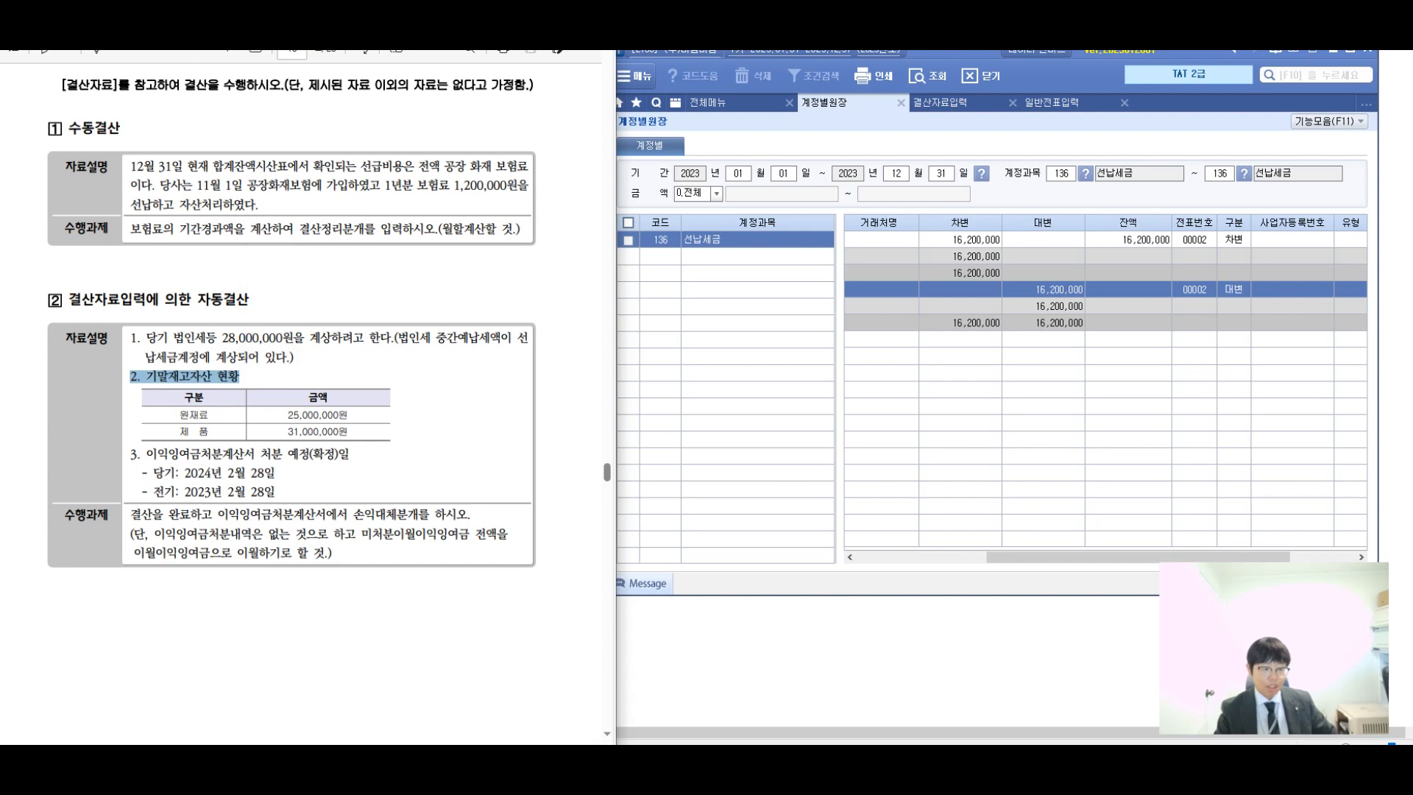
pyautogui.click(949, 103)
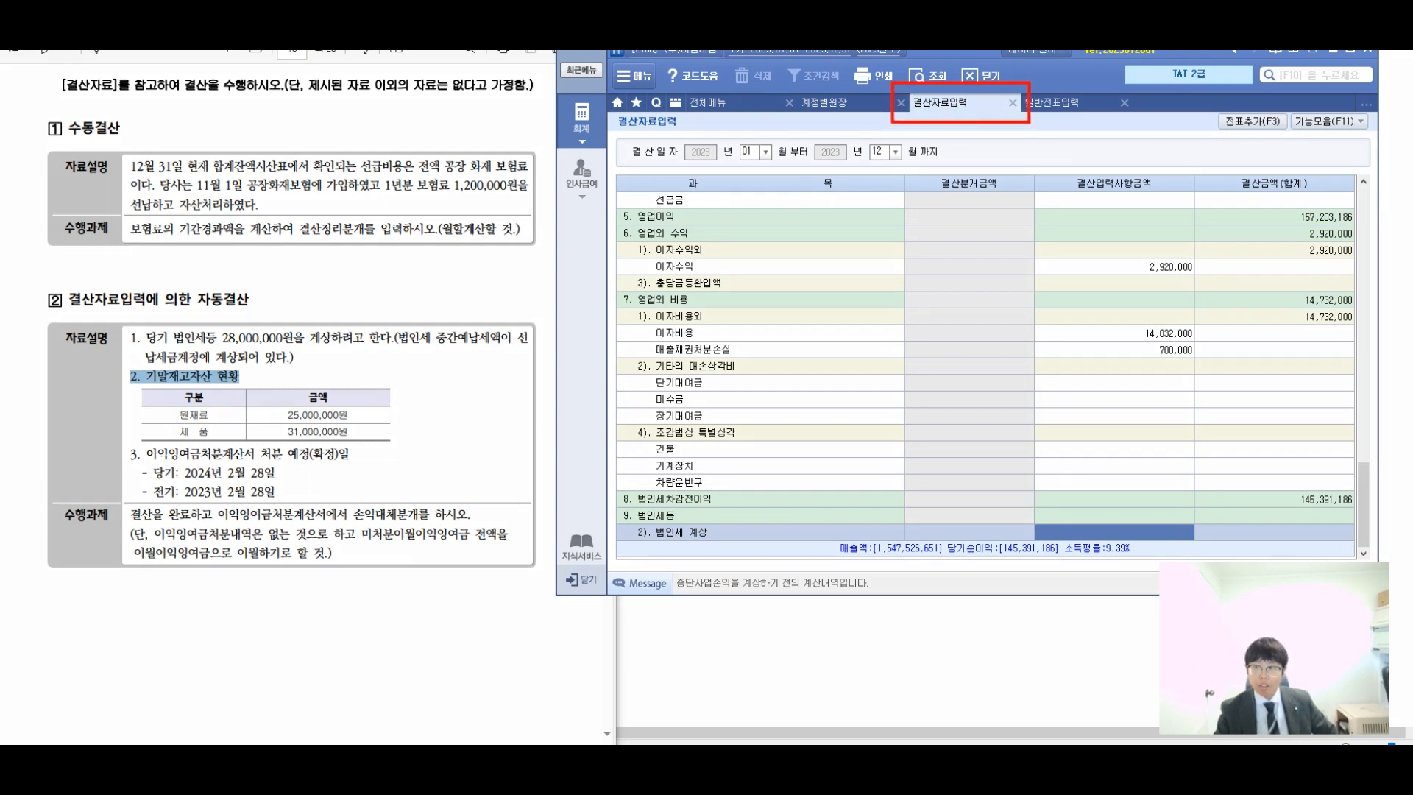
pyautogui.moveTo(1364, 504); pyautogui.dragTo(1364, 229)
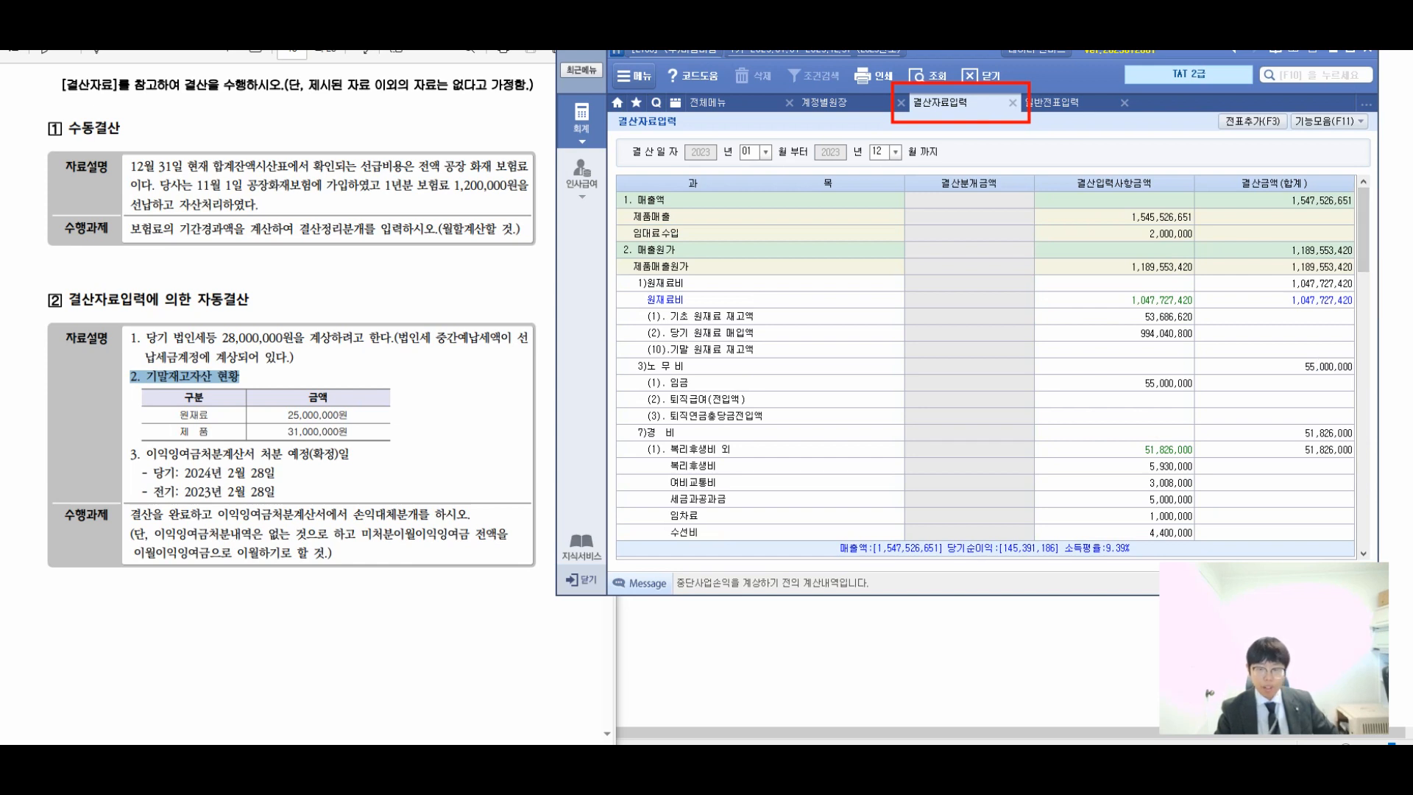
pyautogui.click(1114, 350)
pyautogui.write('25000000')
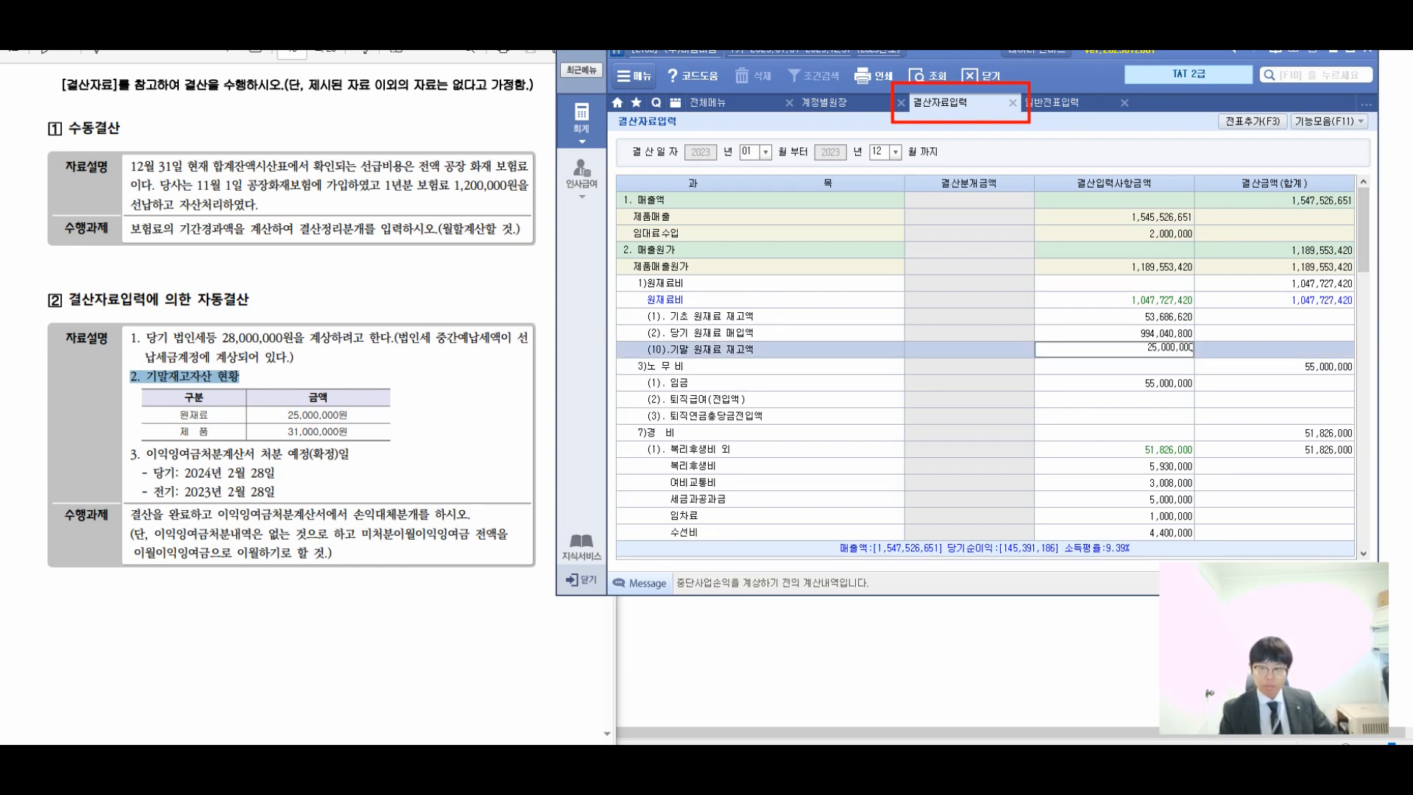
pyautogui.press('Return')
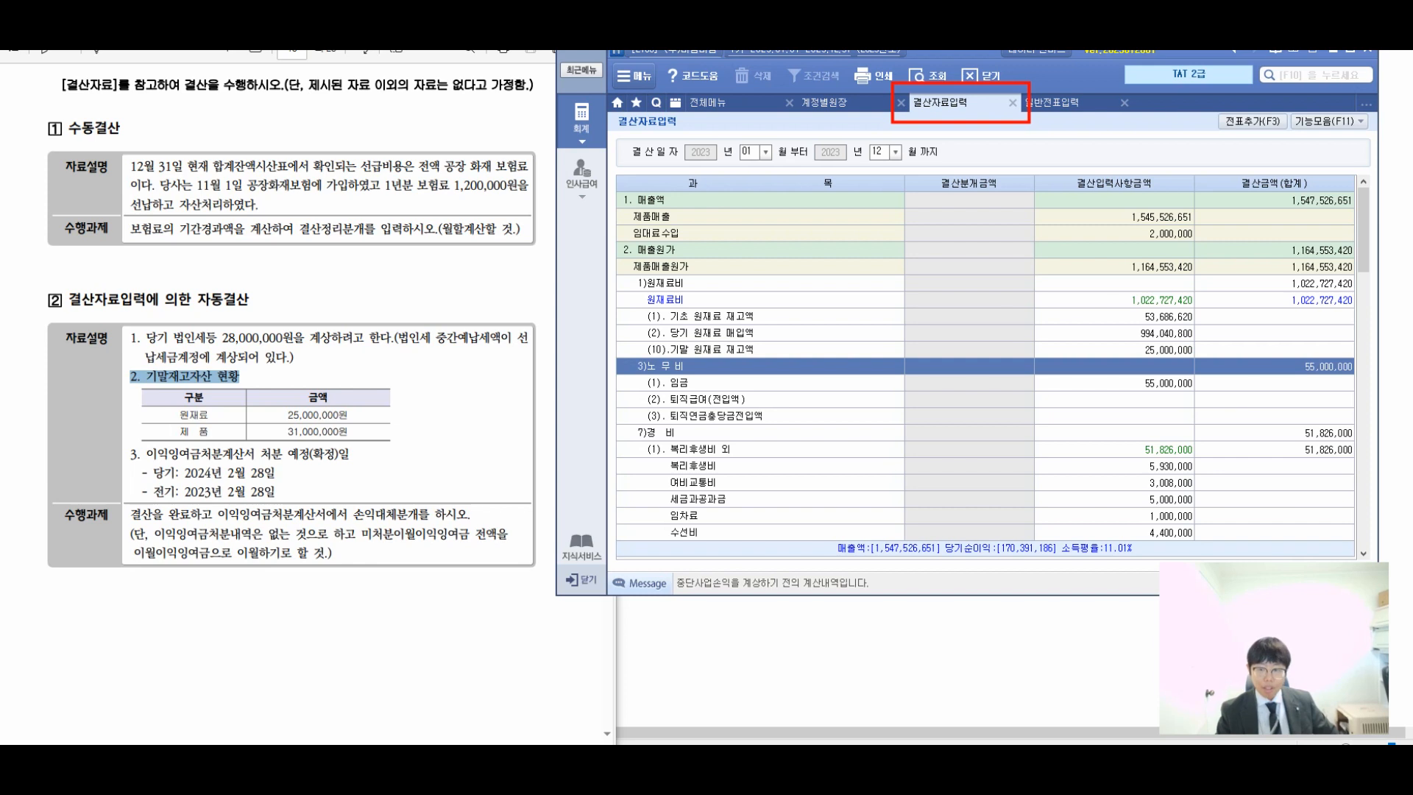
# Enter 31,000,000 as the 기말 제품 재고액 input amount in the closing data.
pyautogui.click(1114, 350)
pyautogui.scroll(-6, 986, 361)
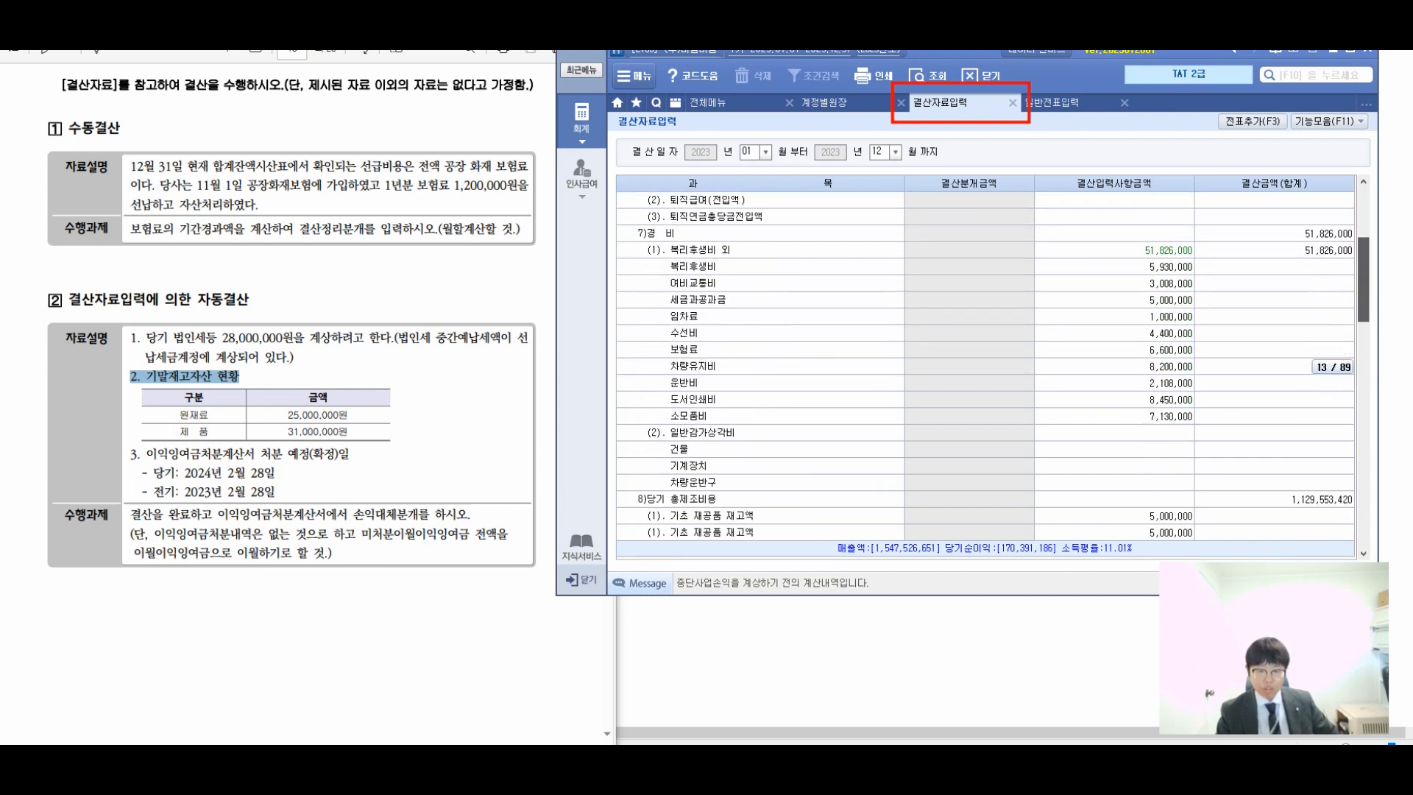
pyautogui.click(1114, 483)
pyautogui.click(1113, 450)
pyautogui.click(1114, 483)
pyautogui.click(1113, 516)
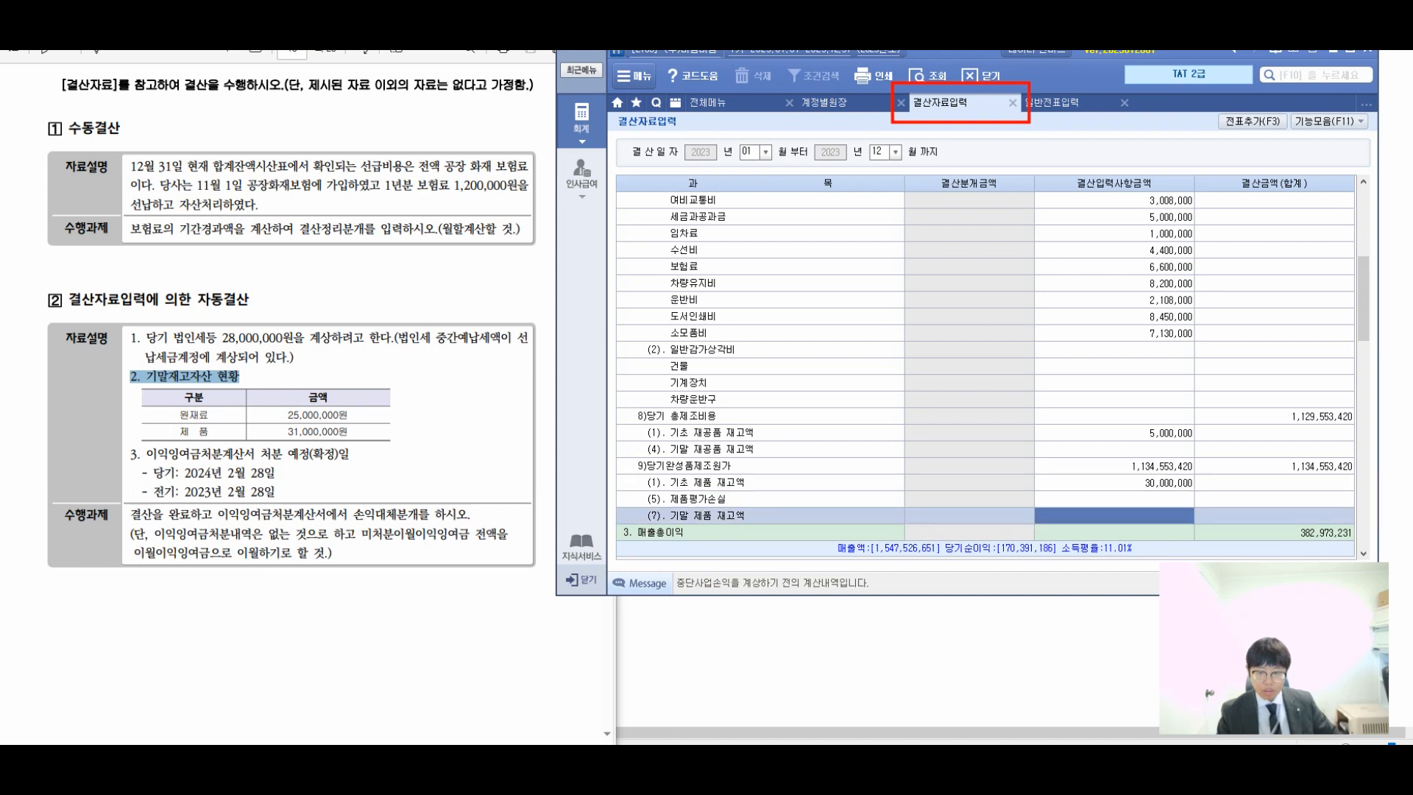
pyautogui.write('3')
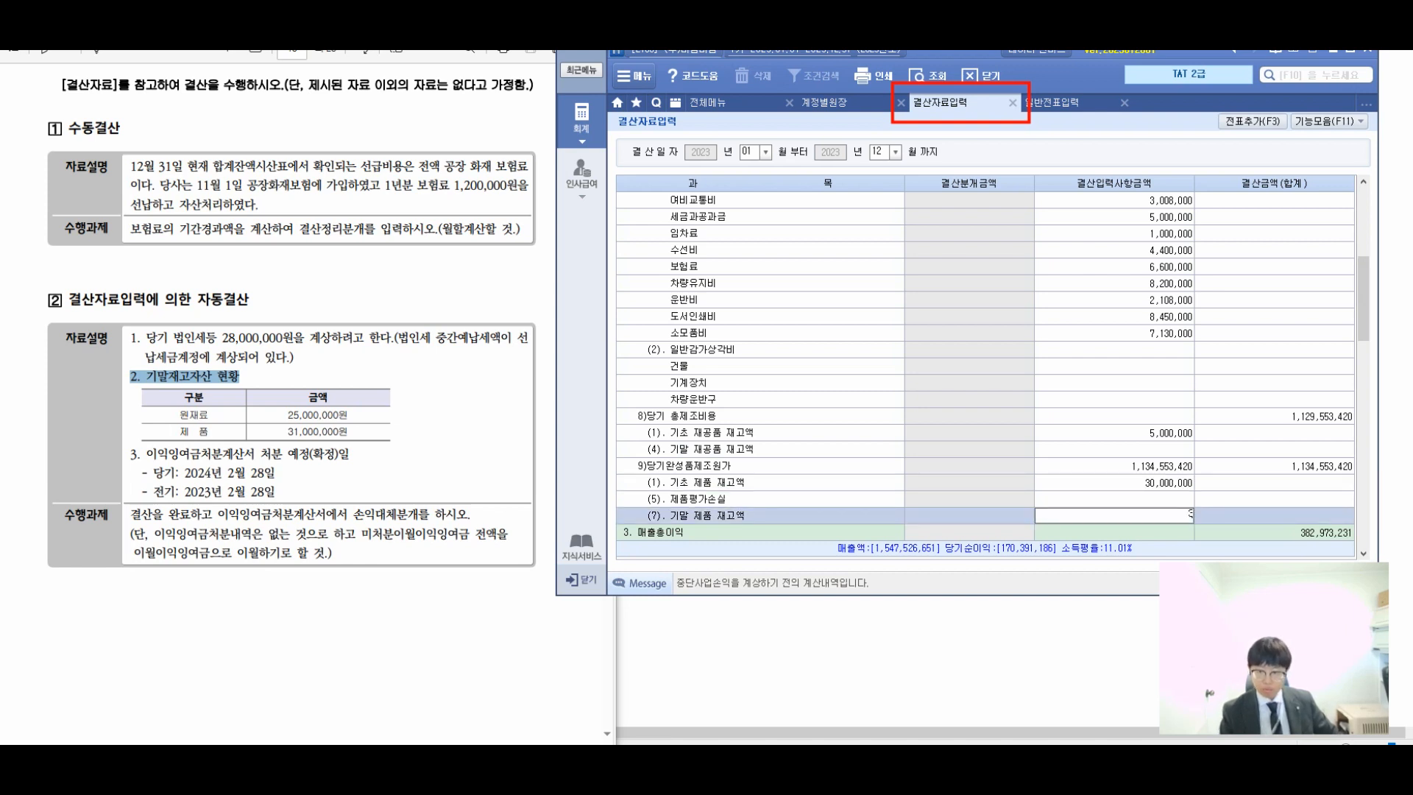
pyautogui.write('1,000,000')
pyautogui.press('Return')
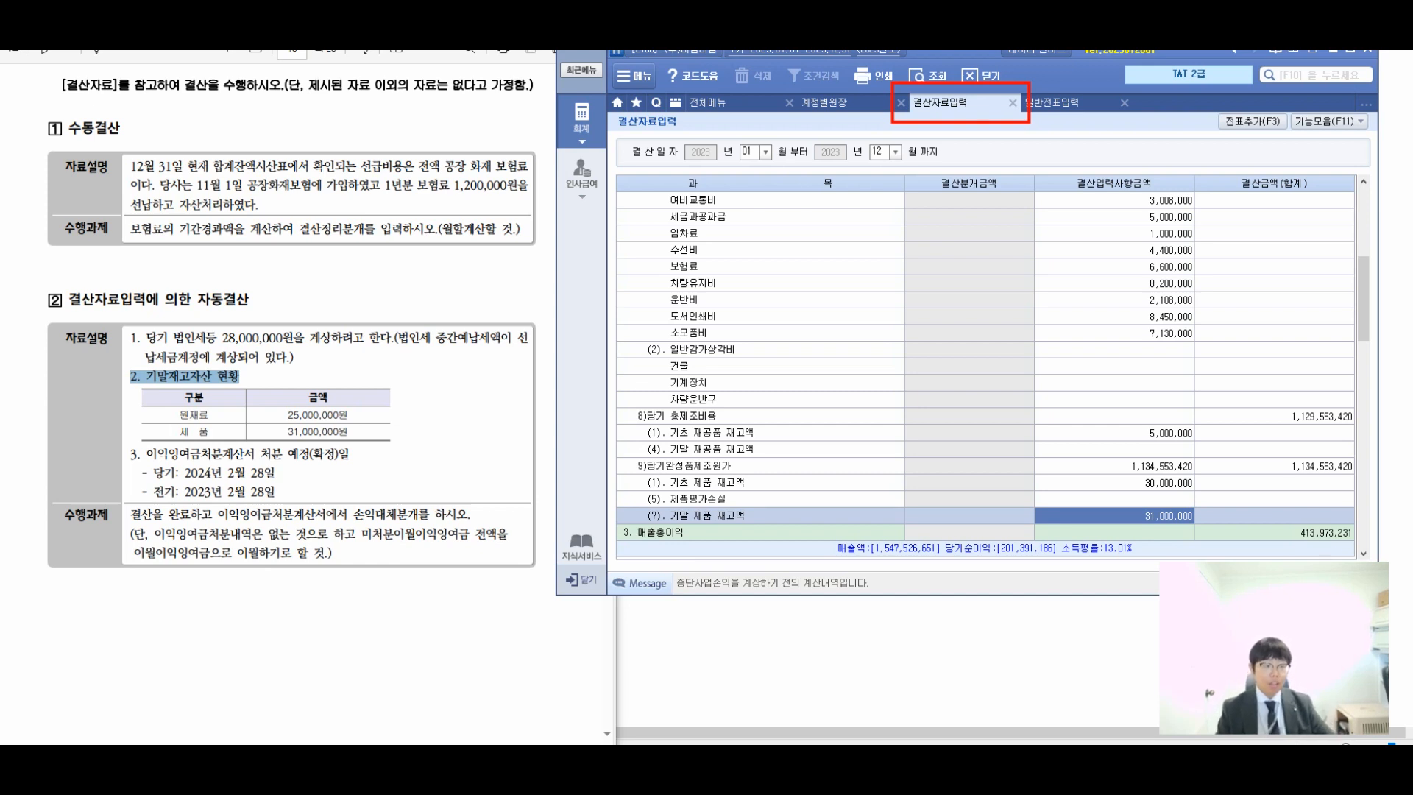
# Add the closing journal entries (결산분개) to the general vouchers and confirm the addition.
pyautogui.press('F3')
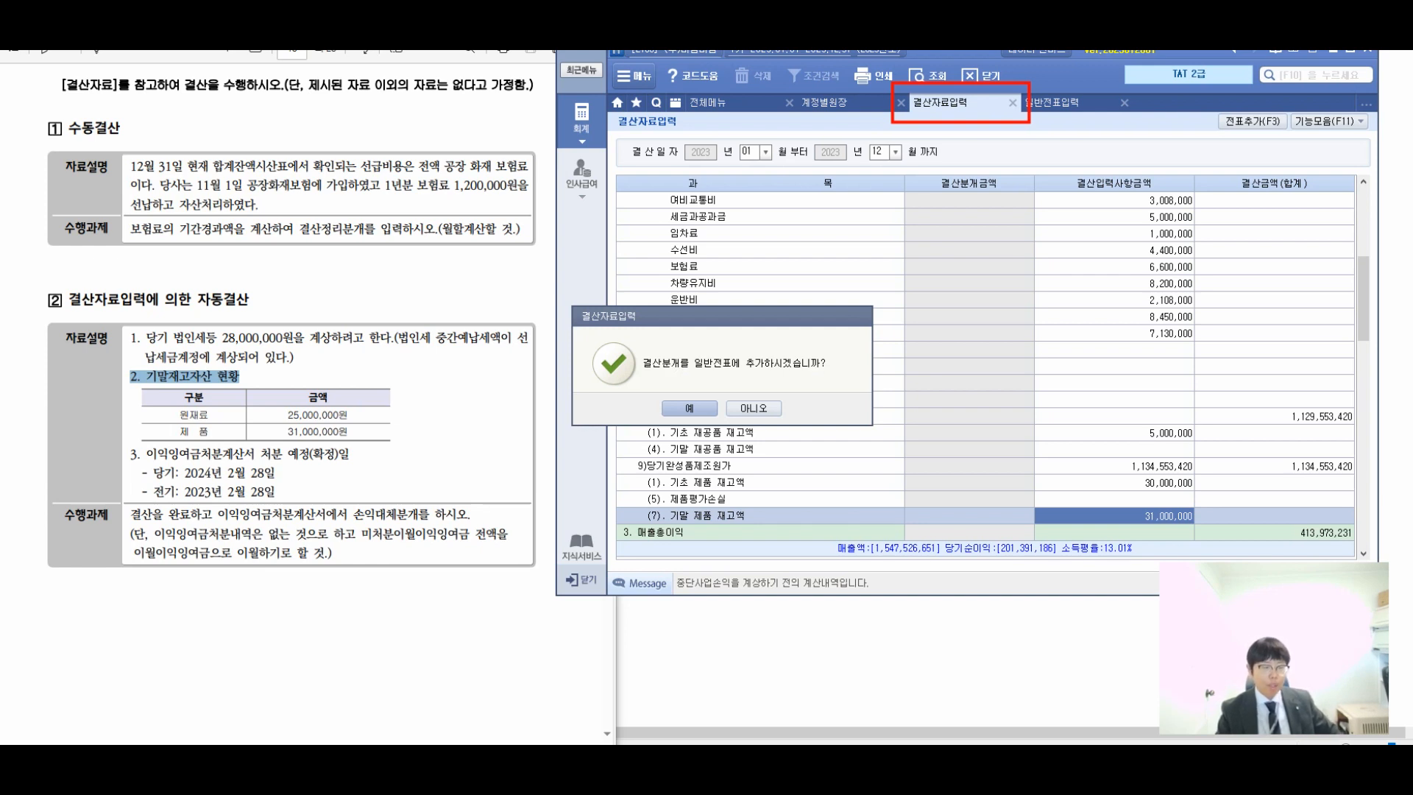
pyautogui.press('Return')
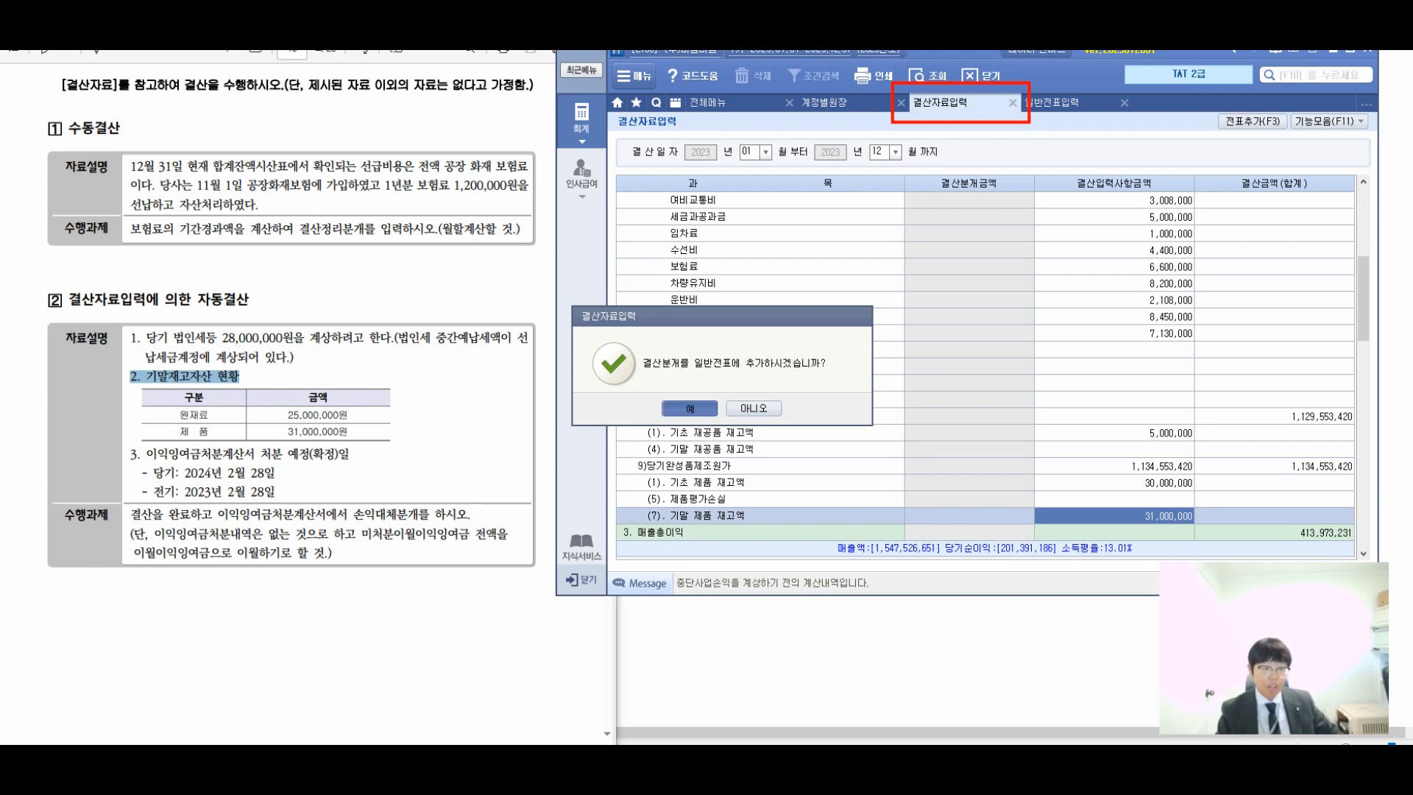
pyautogui.press('Return')
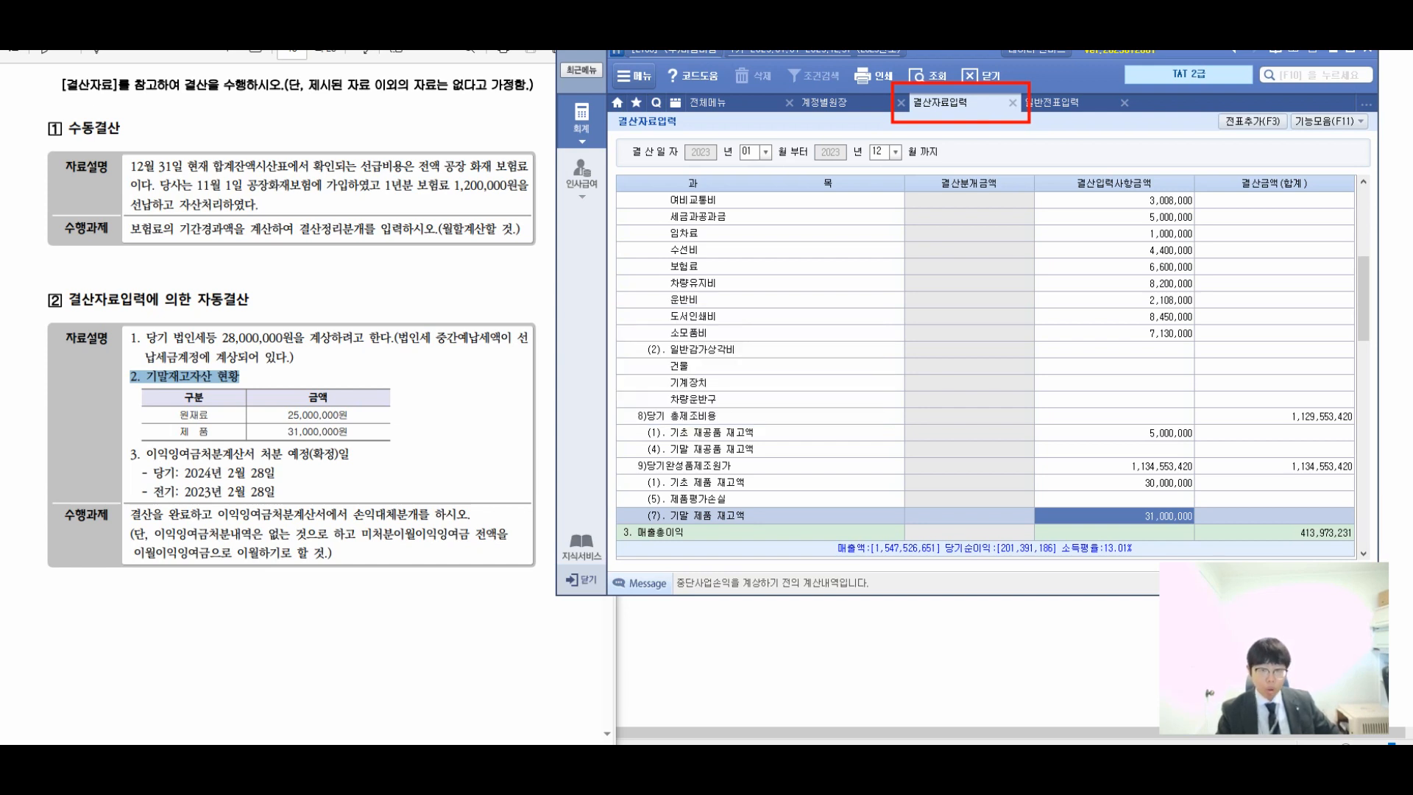
# Reload the 12/31 general vouchers and review the added closing entries upward from voucher 00008 to 00005.
pyautogui.click(1052, 103)
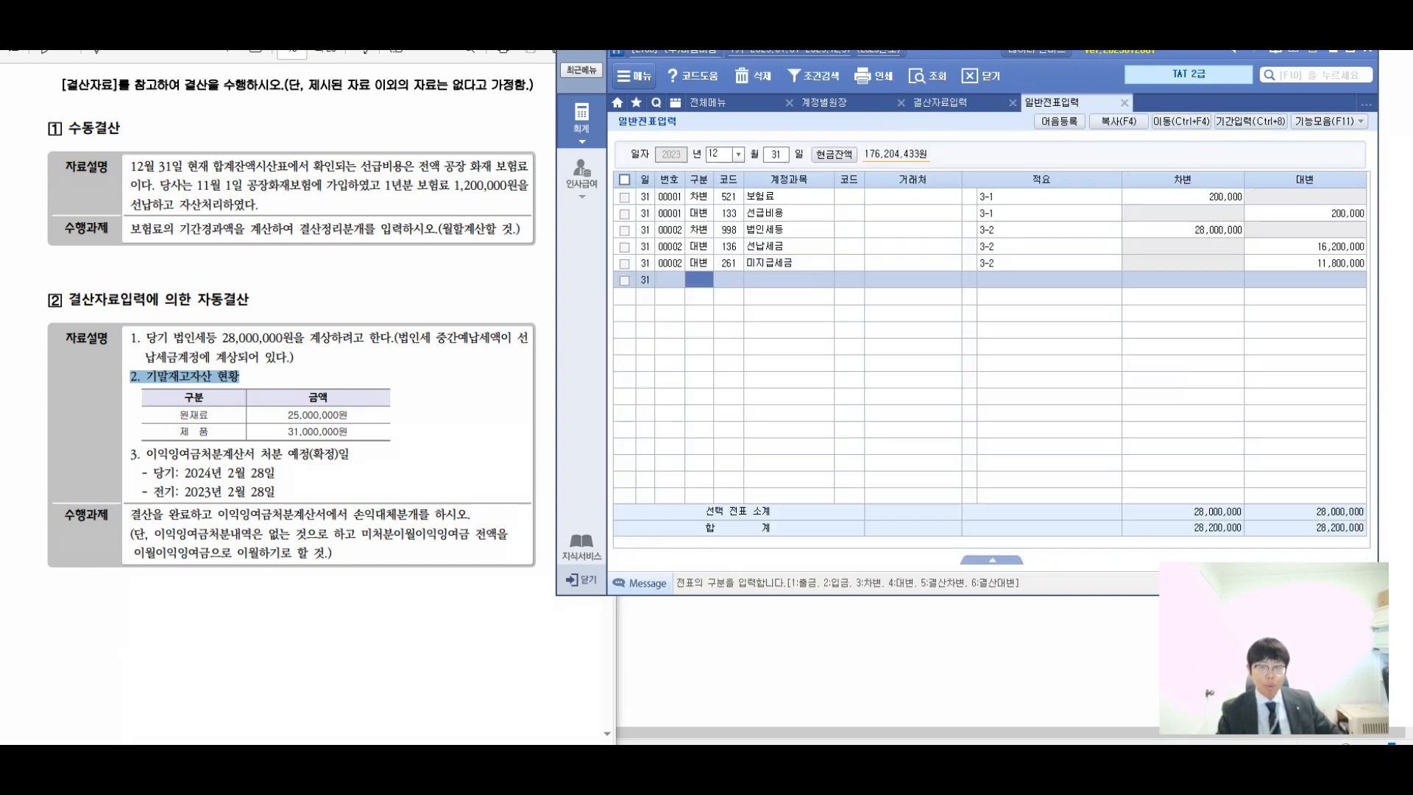
pyautogui.click(718, 155)
pyautogui.press('Return')
pyautogui.press('Return')
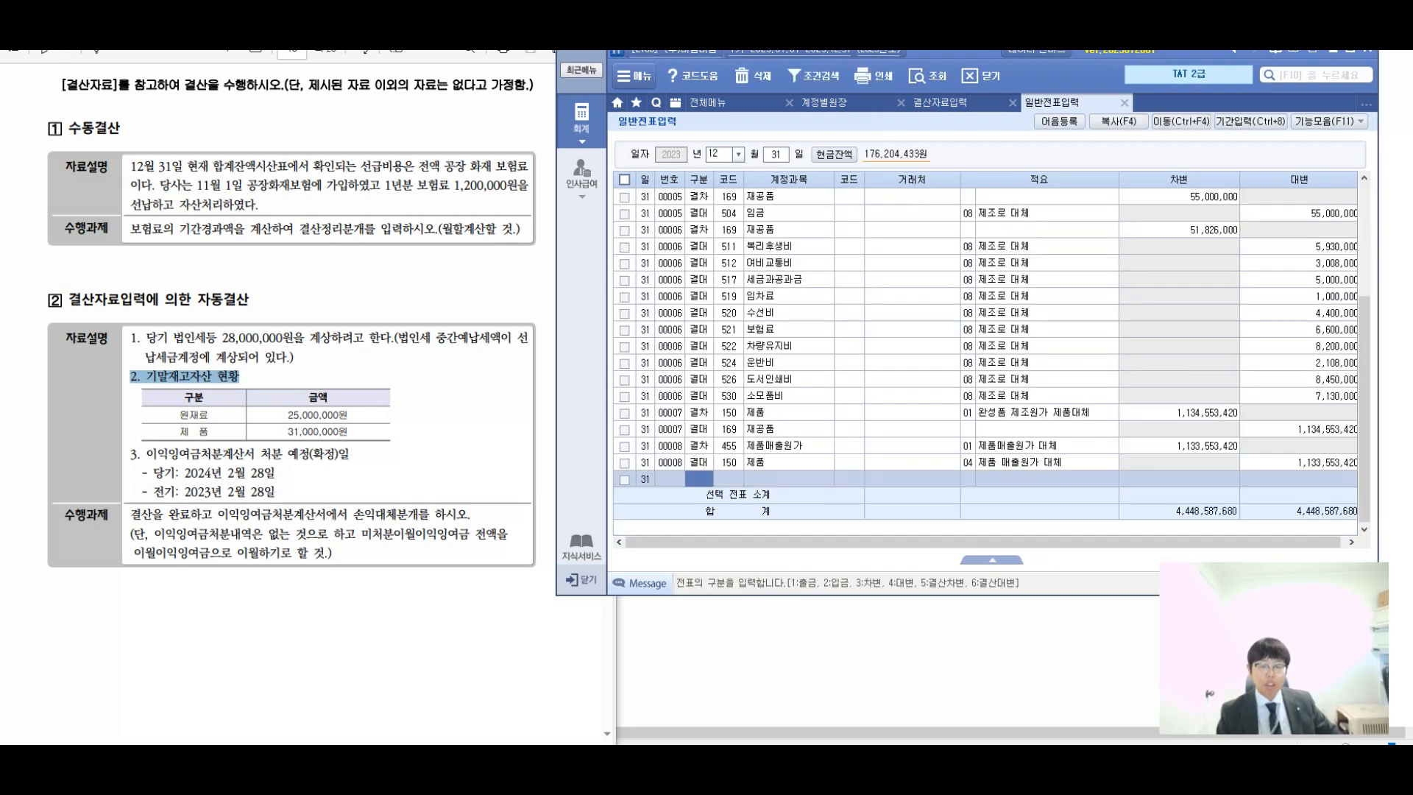
pyautogui.press('Up')
pyautogui.press('Up')
pyautogui.press('Up')
pyautogui.press('Up')
pyautogui.press('Up')
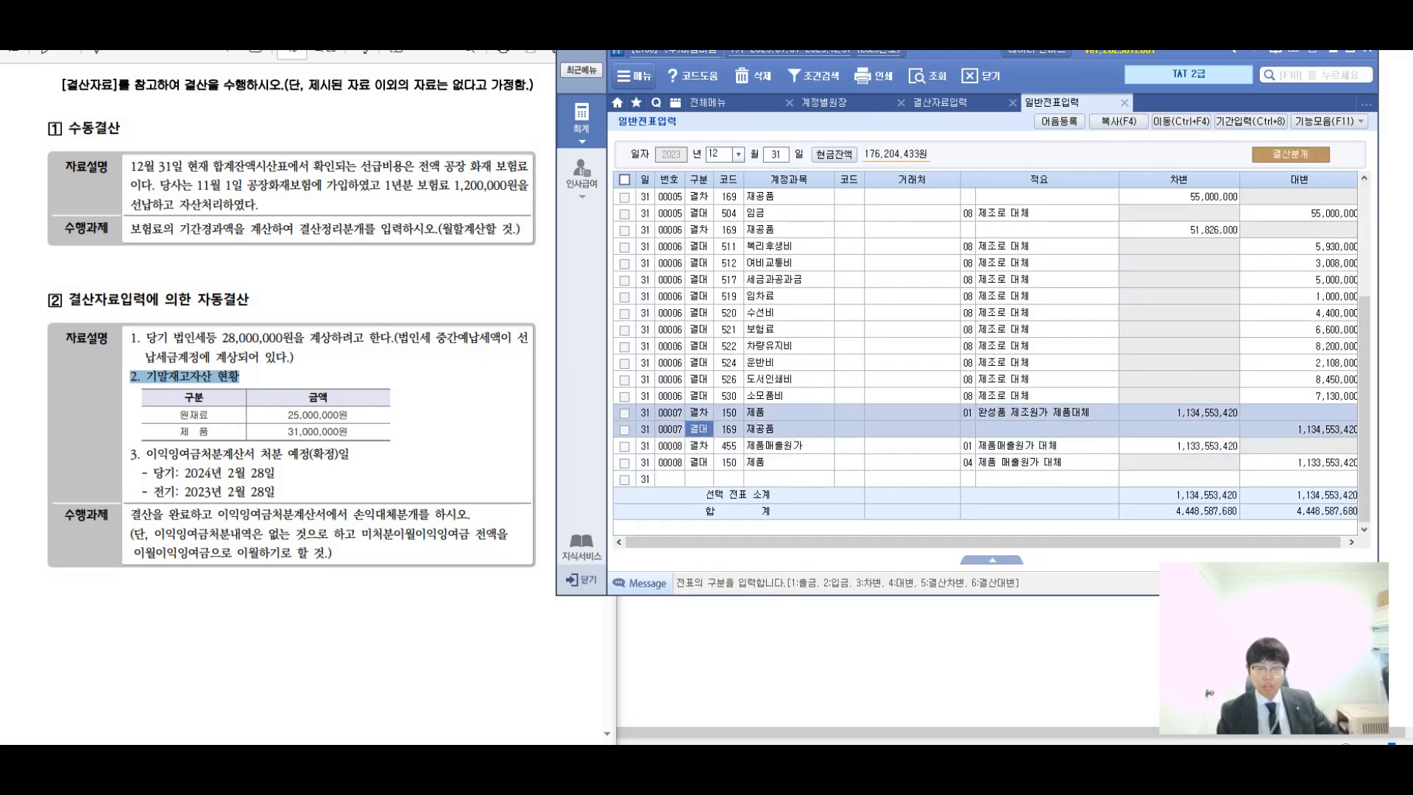
pyautogui.press('Up')
pyautogui.press('Up')
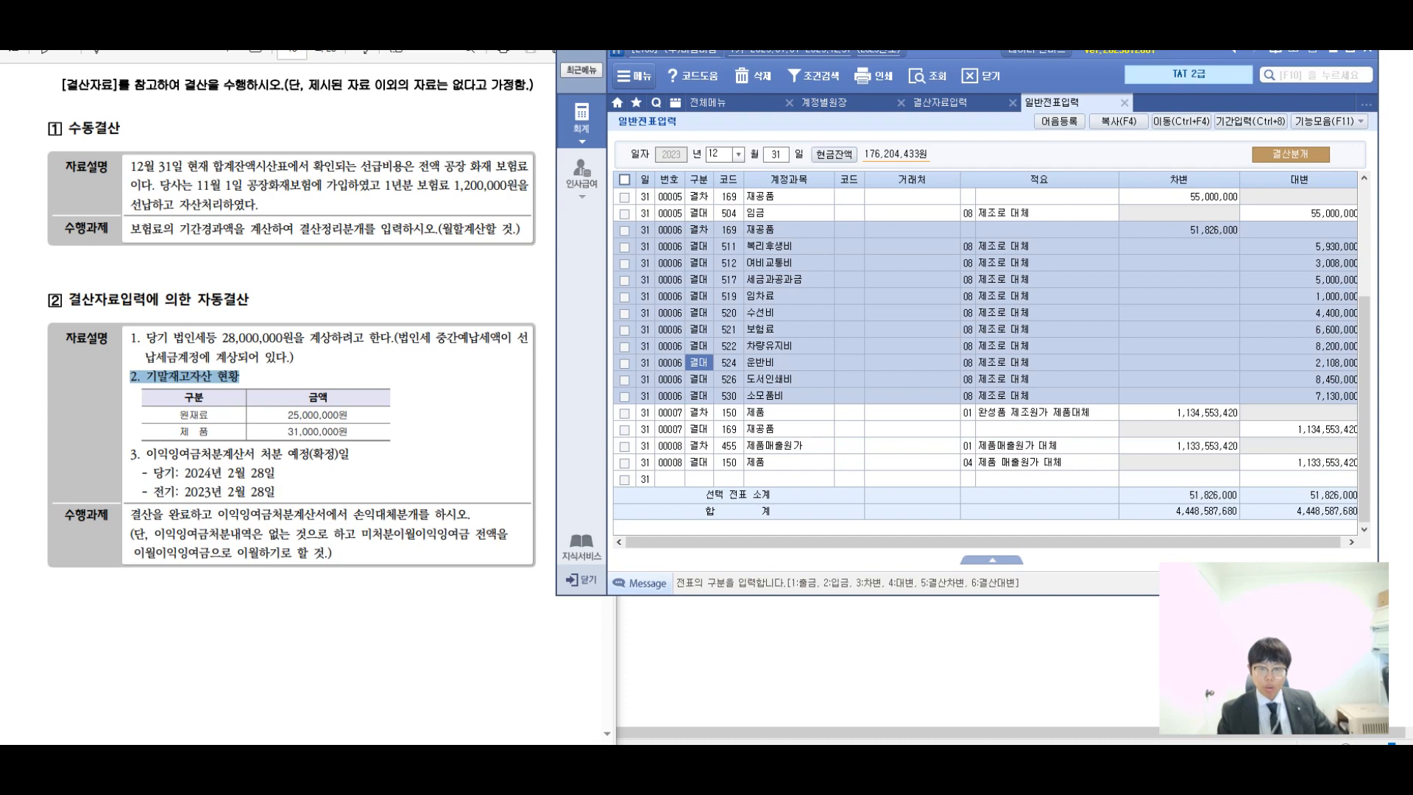
pyautogui.press('Up')
pyautogui.press('Up')
pyautogui.press('Up')
pyautogui.press('Up')
pyautogui.press('Up')
pyautogui.press('Up')
pyautogui.press('Up')
pyautogui.press('Up')
pyautogui.press('Up')
pyautogui.moveTo(1364, 410)
pyautogui.mouseDown()
pyautogui.moveTo(1364, 300)
pyautogui.moveTo(1364, 409)
pyautogui.mouseUp()
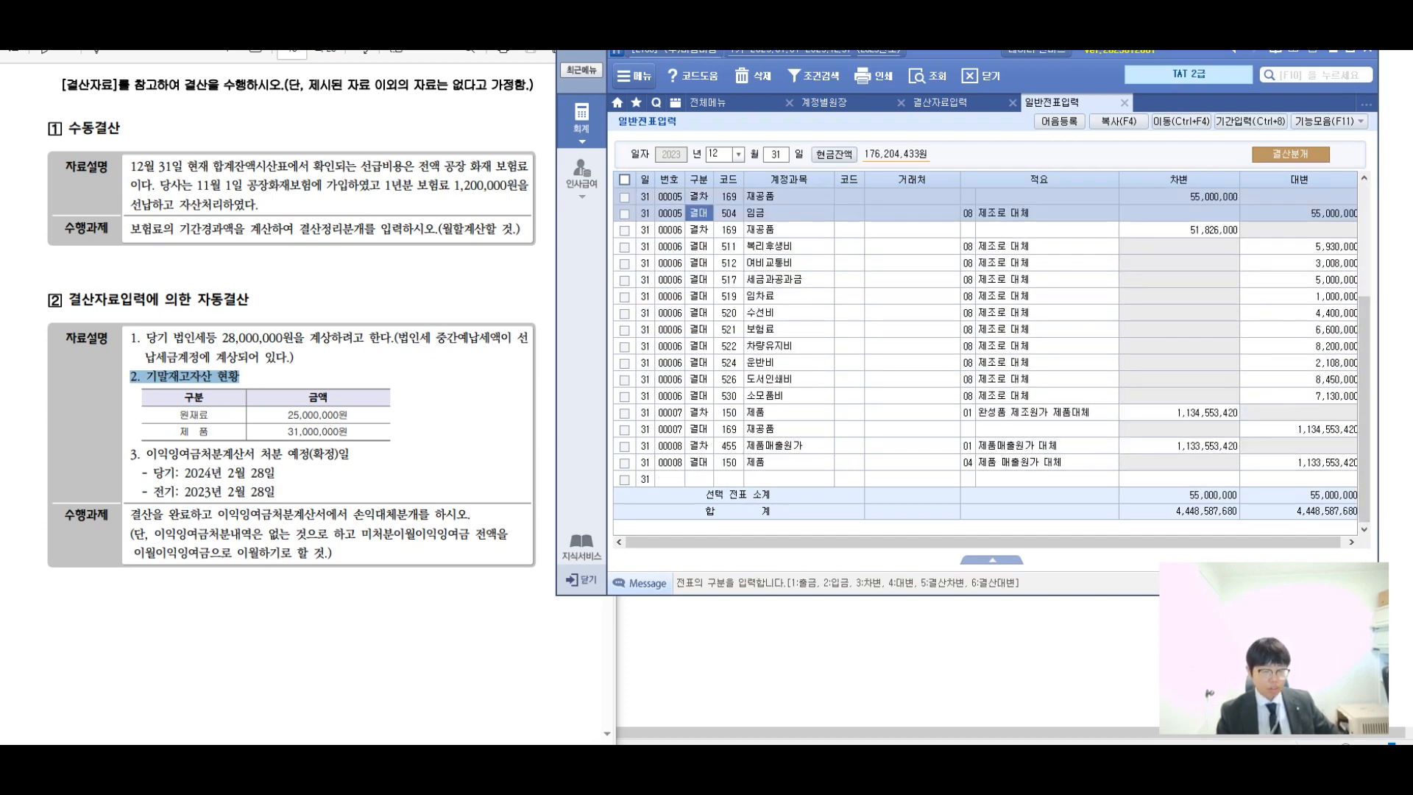
# Close all open work screens, keeping only the full menu (전체메뉴).
pyautogui.click(699, 479)
pyautogui.rightClick(1052, 103)
pyautogui.click(1063, 139)
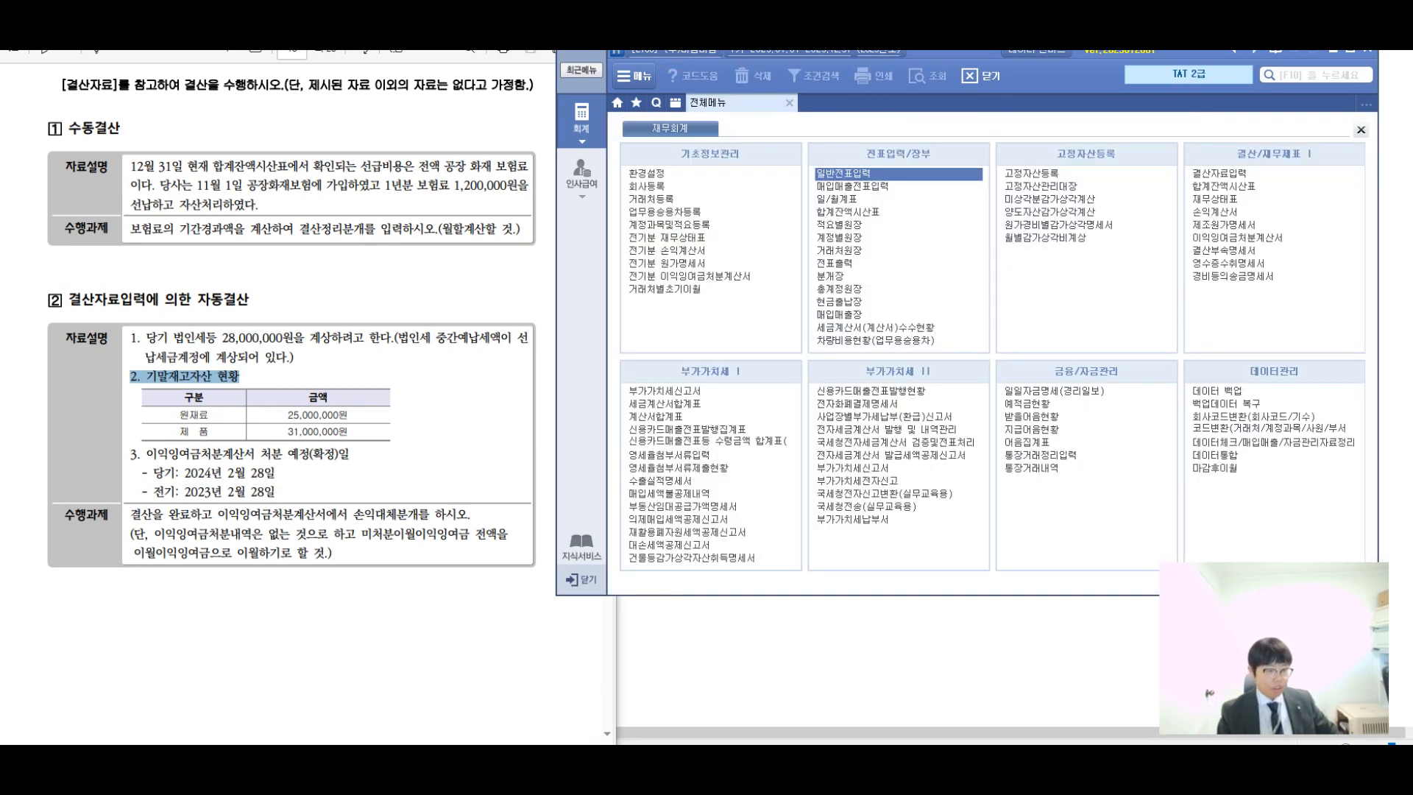
# Highlight the appropriation date item in the exercise, open the retained earnings statement (이익잉여금처분계산서), and decline loading its saved data.
pyautogui.click(179, 473)
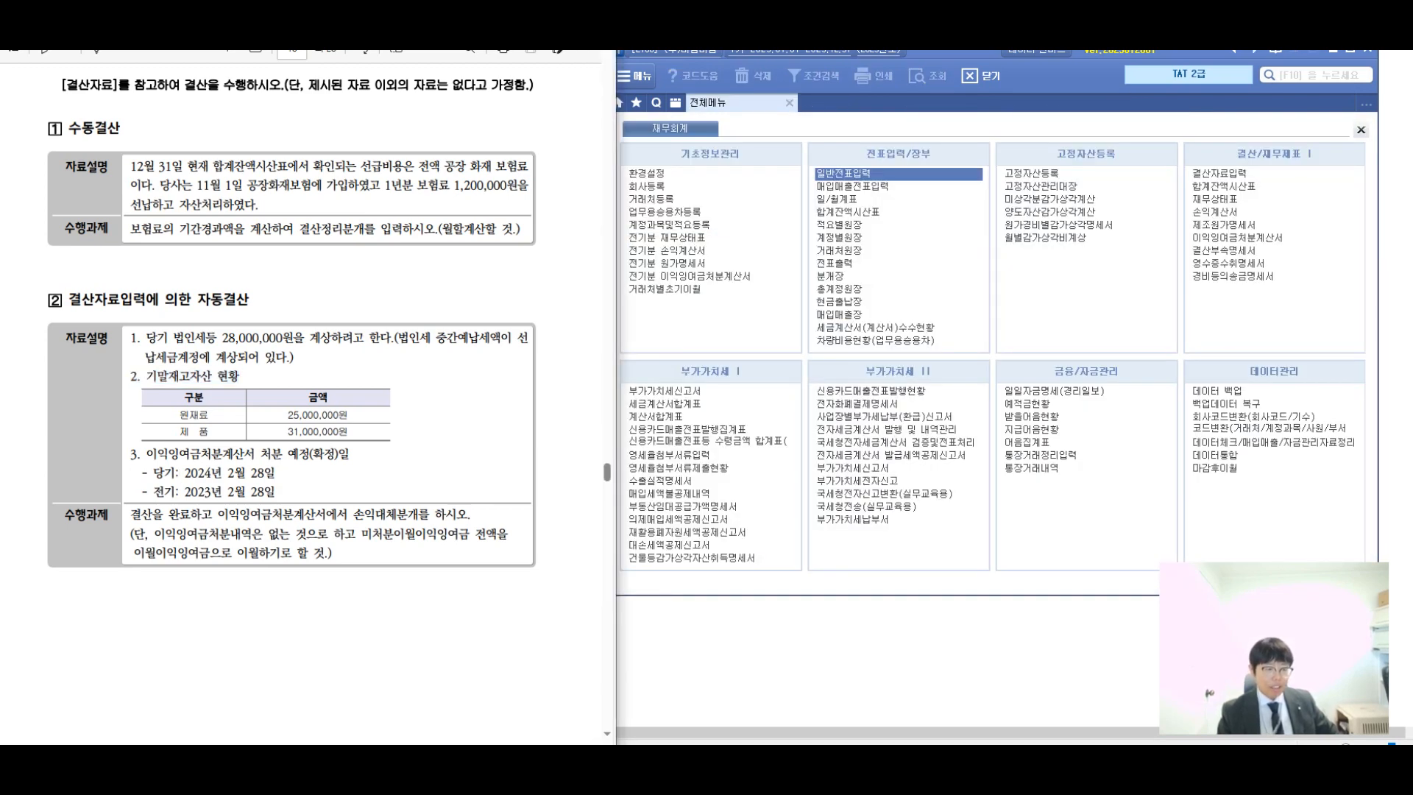
pyautogui.moveTo(146, 454); pyautogui.dragTo(351, 454)
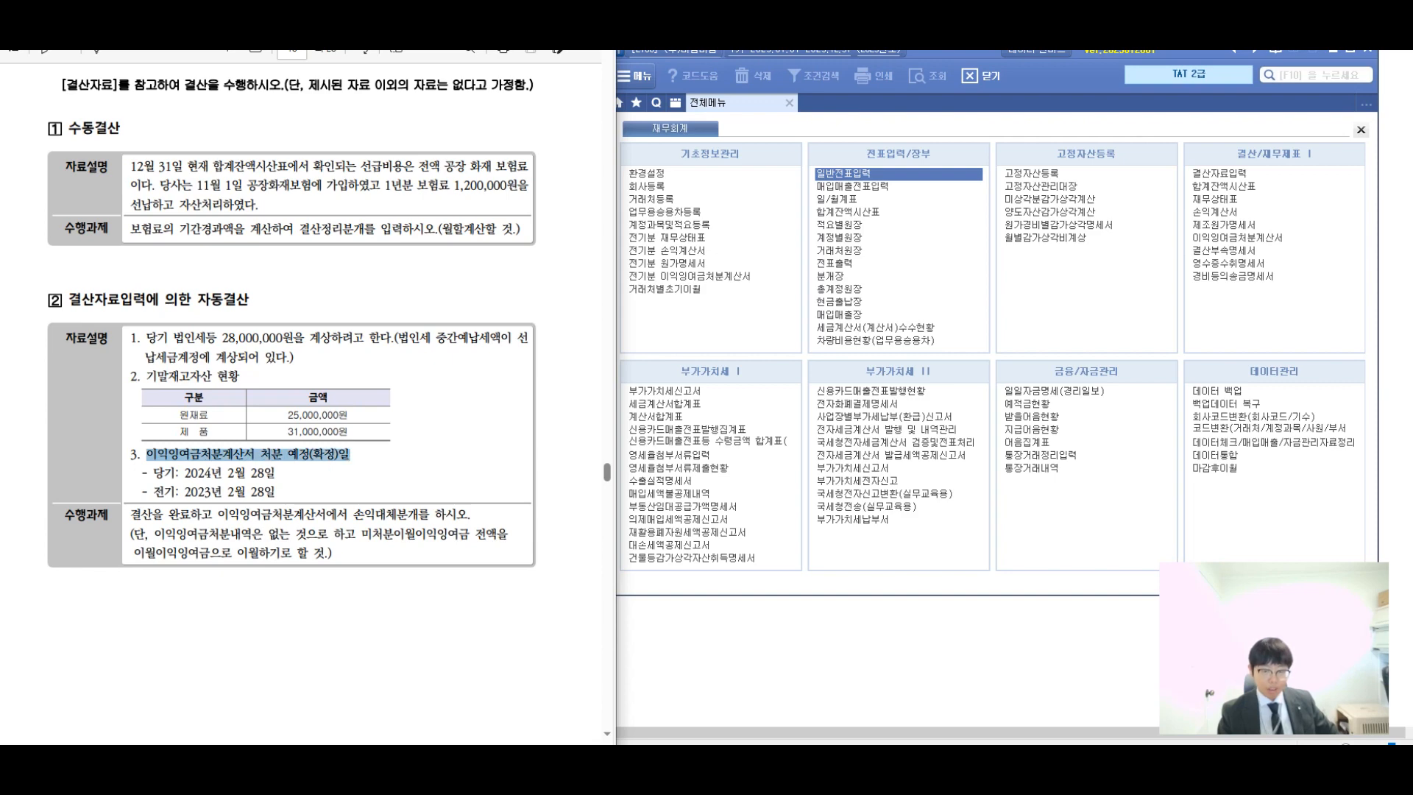
pyautogui.click(1085, 302)
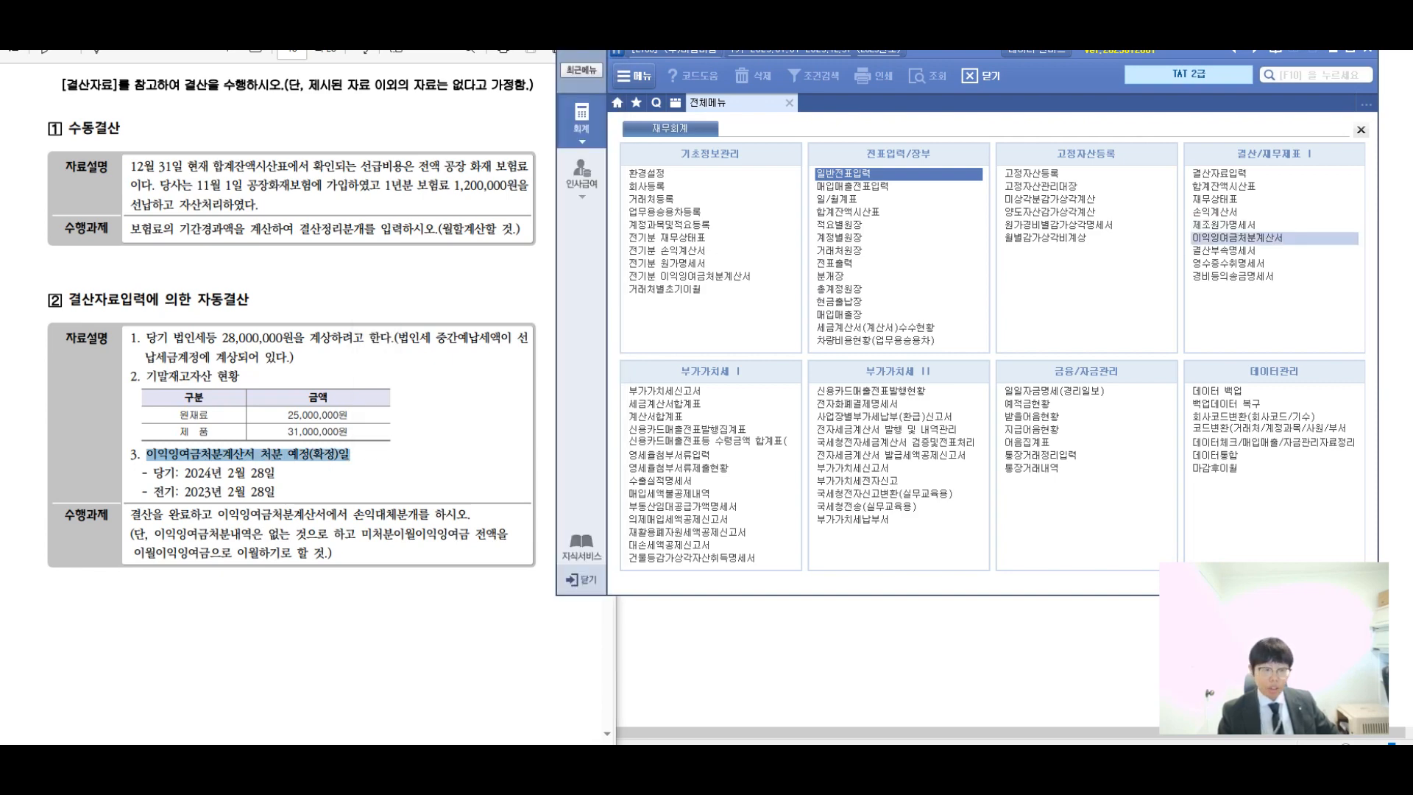
pyautogui.click(1250, 238)
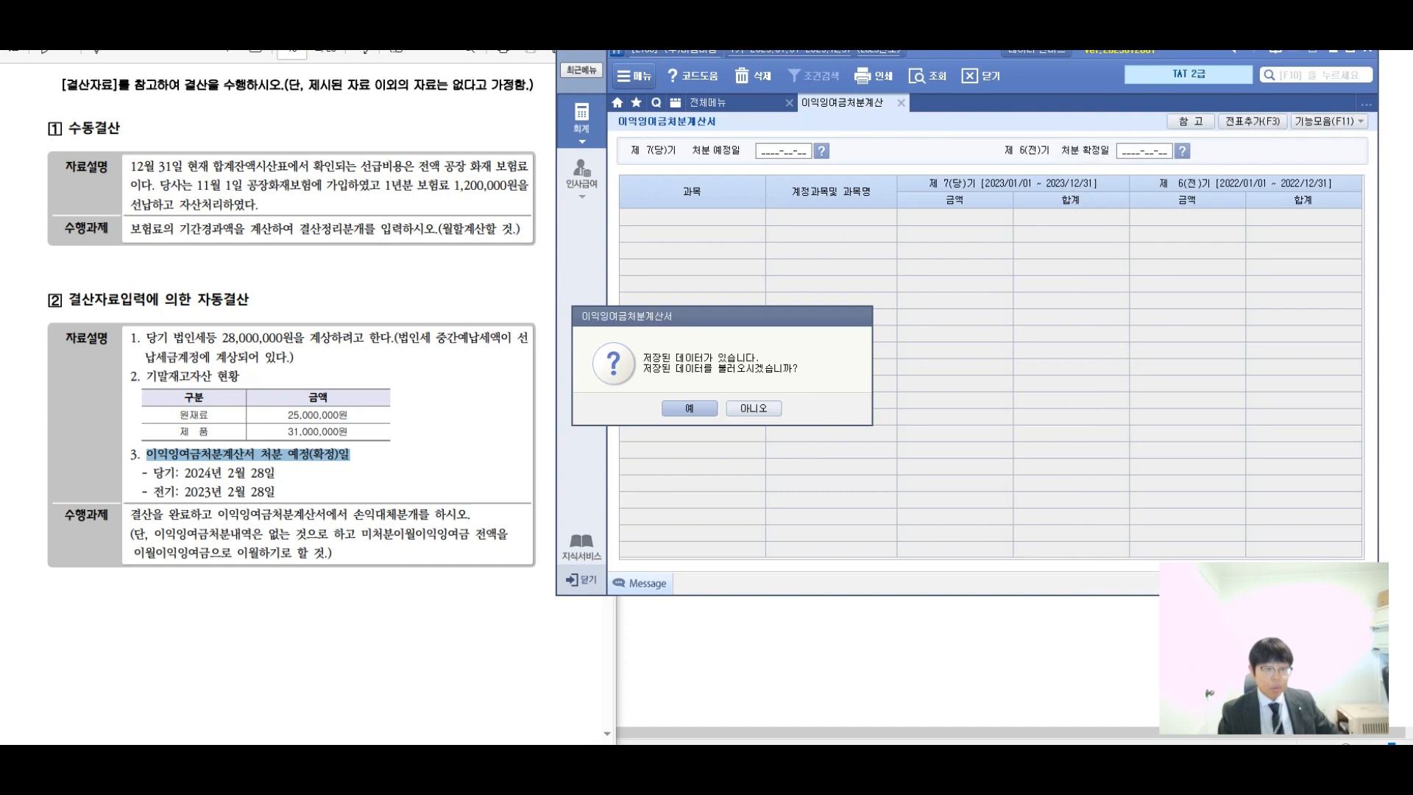
pyautogui.press('Tab')
pyautogui.press('Return')
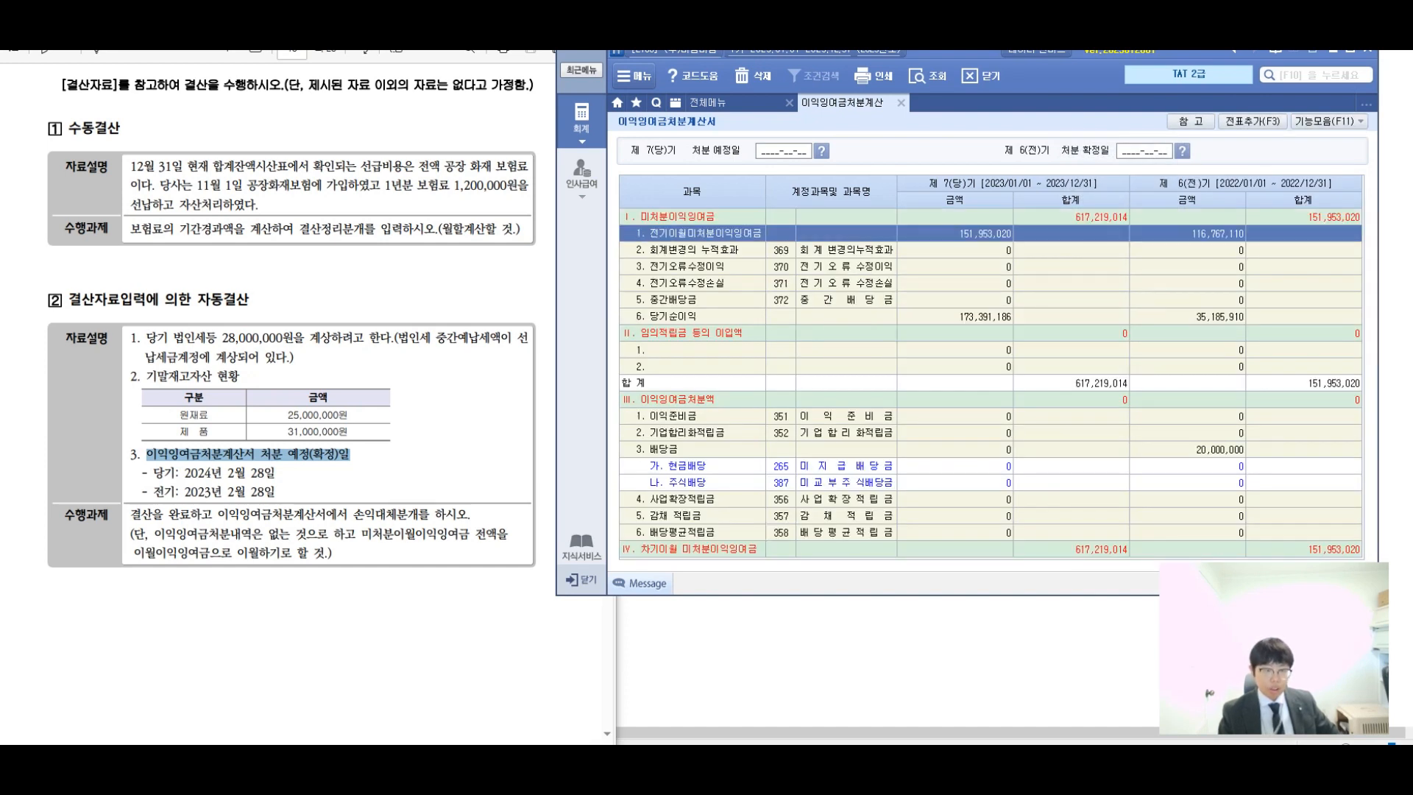
# Set the current-period planned appropriation date (처분 예정일) to 2024-02-28 and the prior-period confirmed date (처분 확정일) to 2023-02-28.
pyautogui.write('20240228')
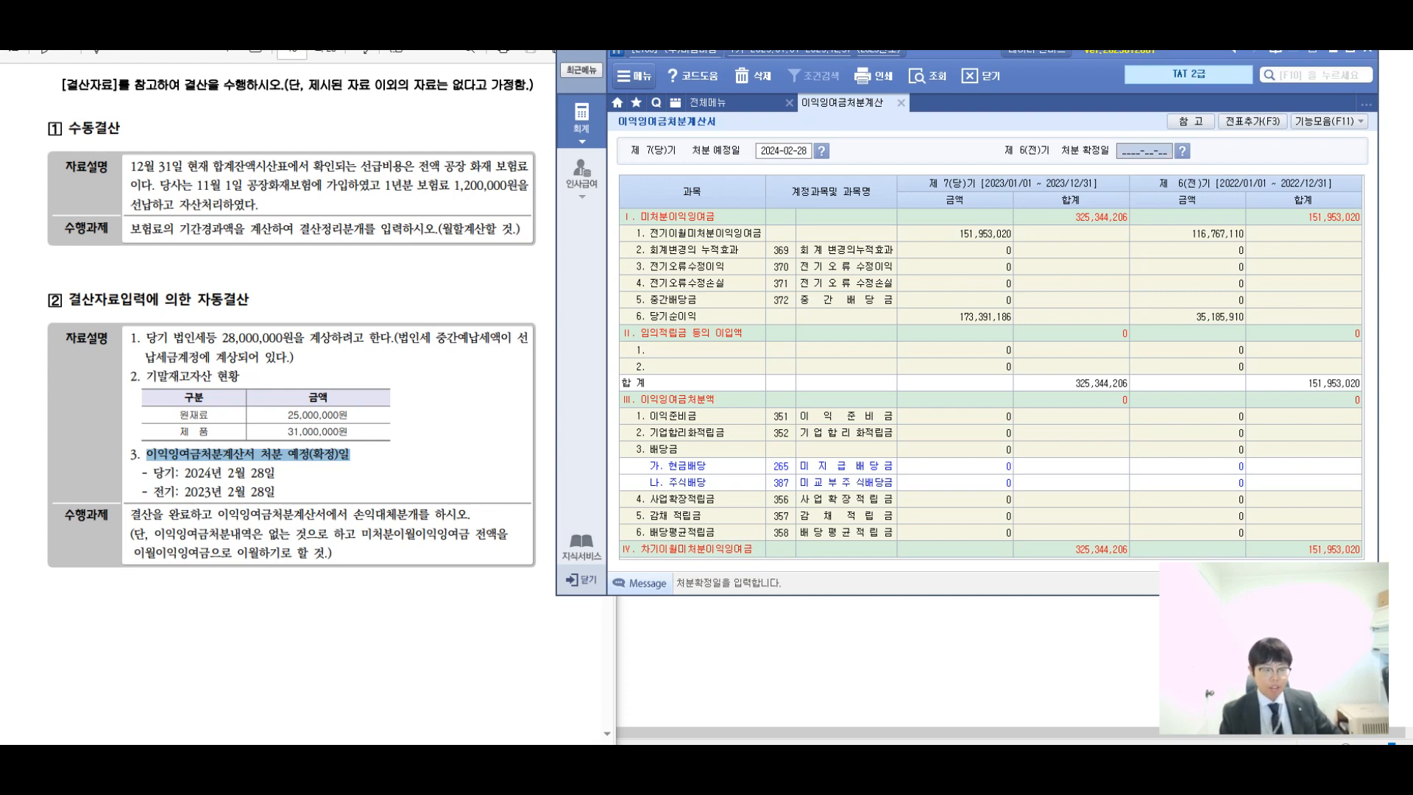
pyautogui.write('2023022')
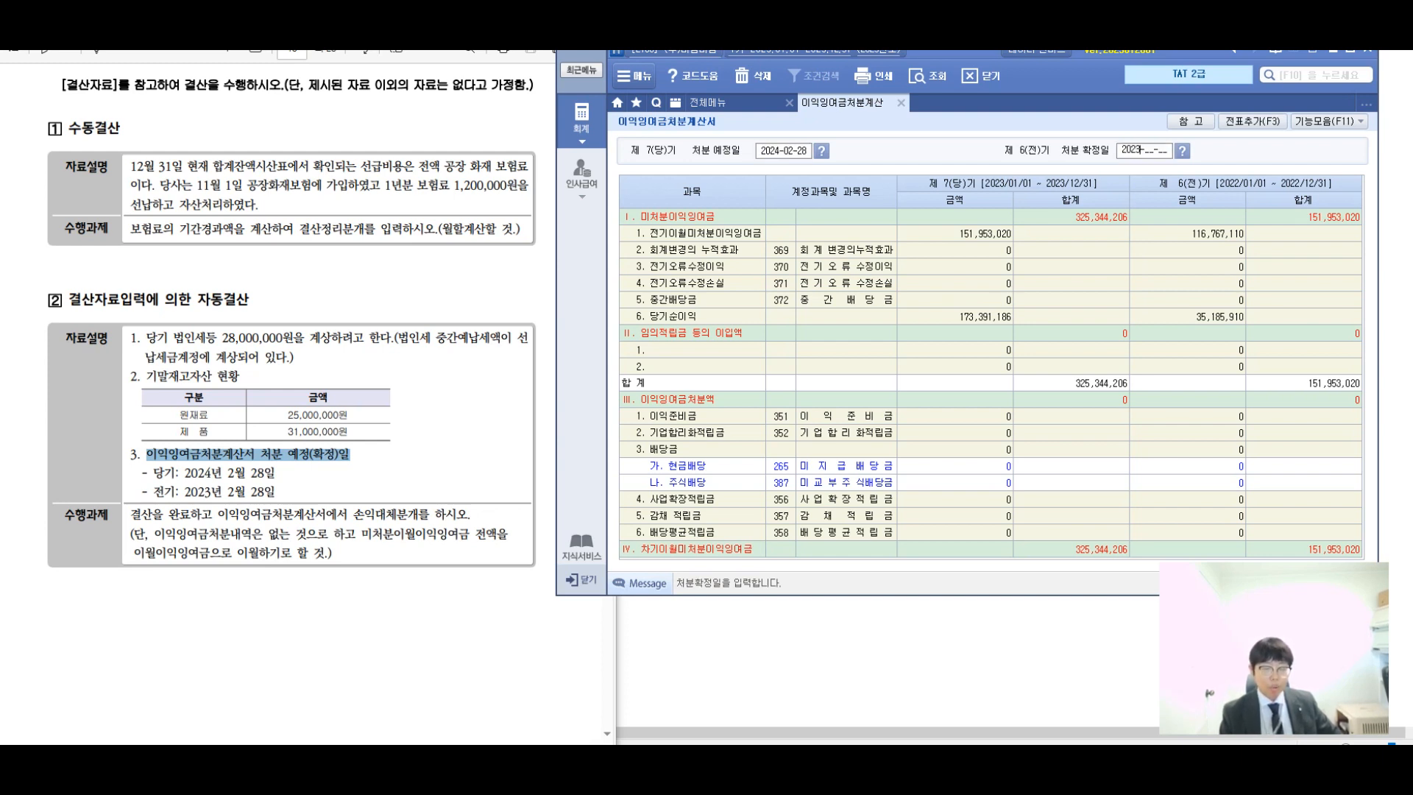
pyautogui.write('8')
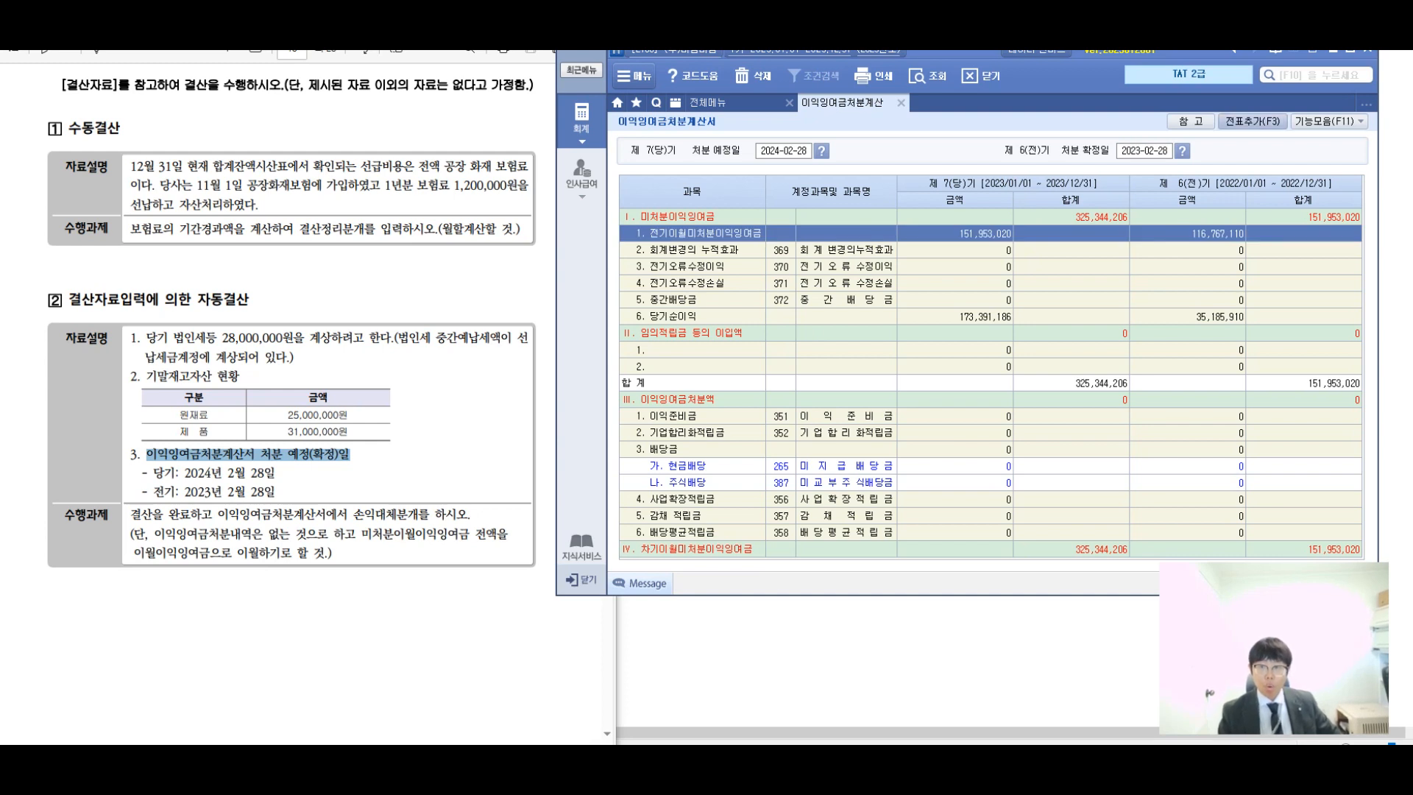
# Add the profit-and-loss transfer entries (손익대체분개) to the general vouchers, confirm the addition, and close the retained earnings statement.
pyautogui.press('F3')
pyautogui.press('Return')
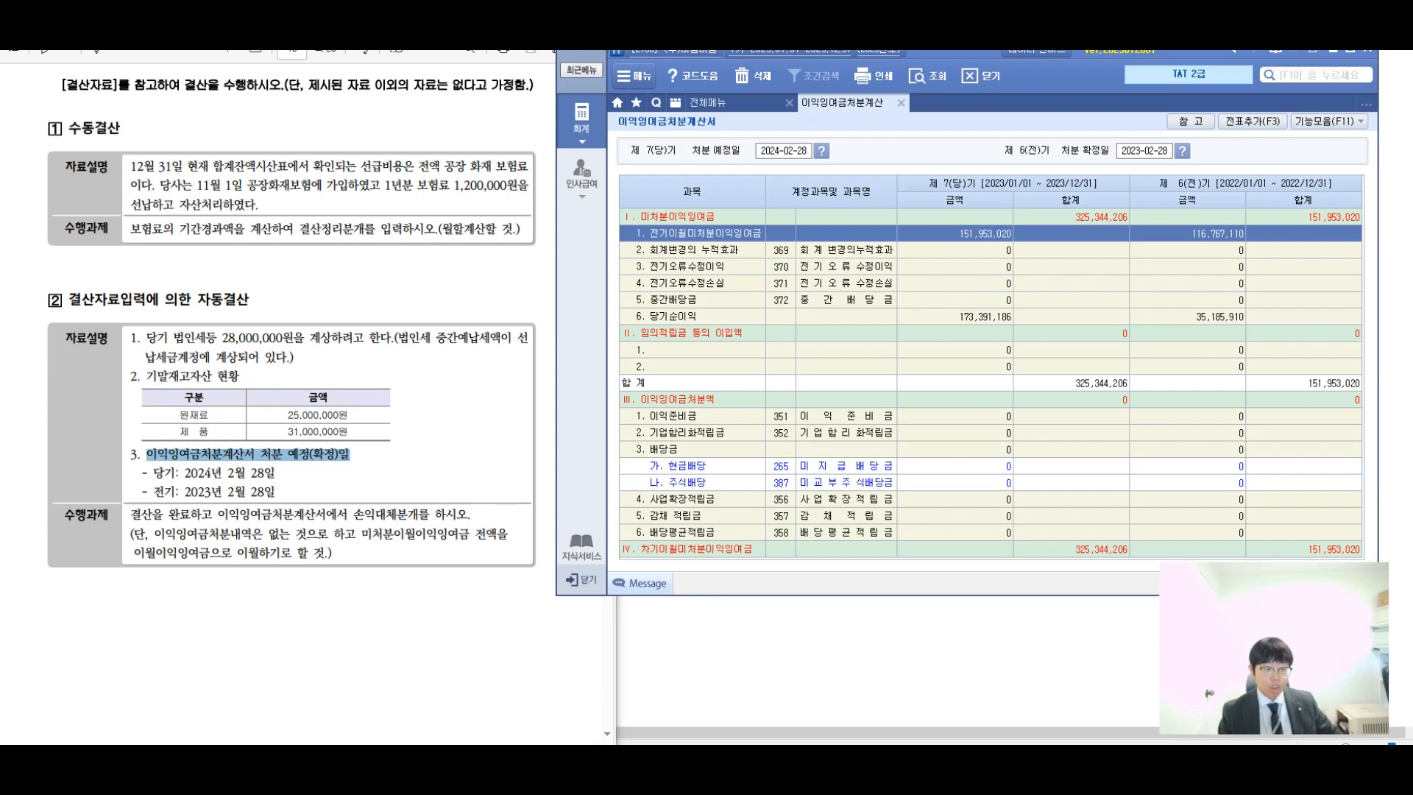
pyautogui.rightClick(822, 105)
pyautogui.click(838, 139)
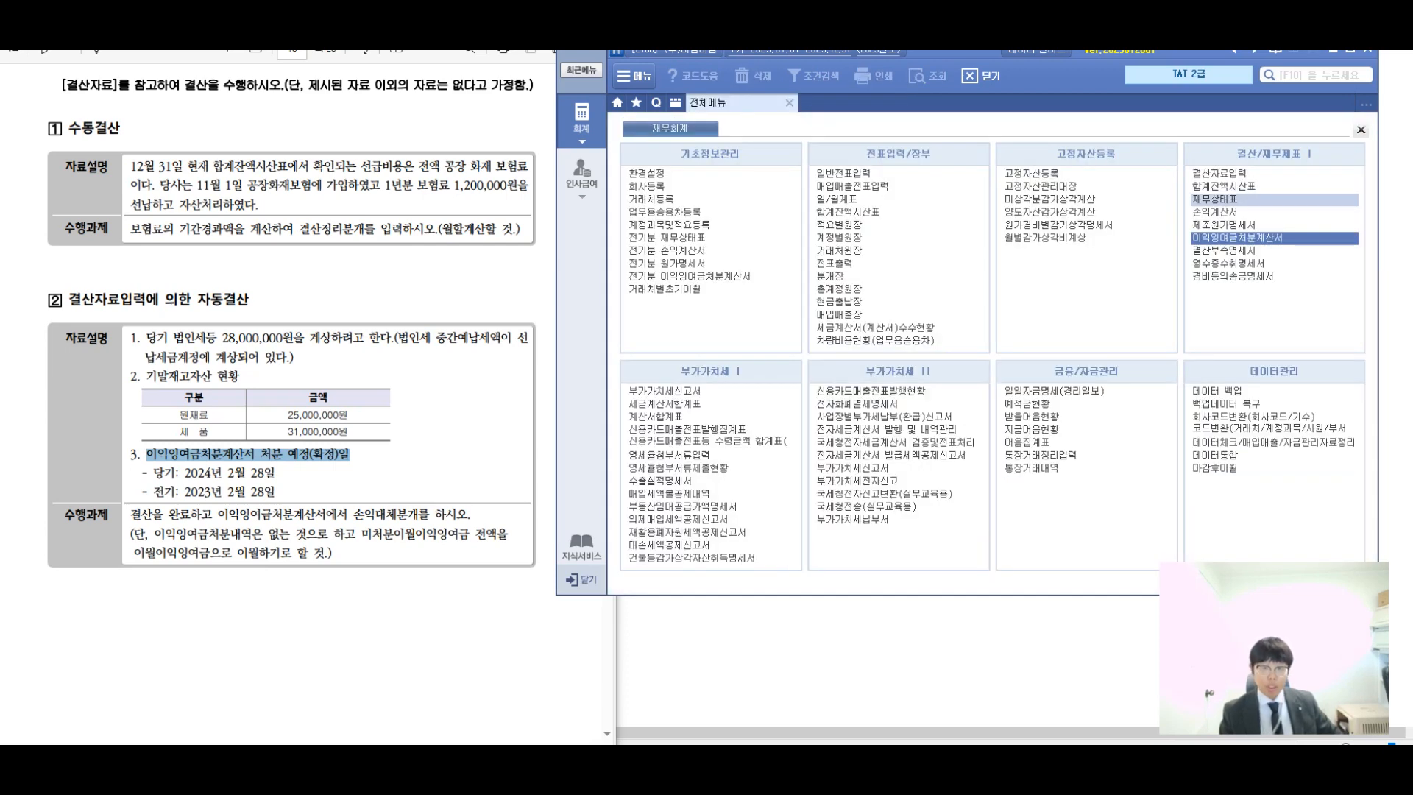
# Open the balance sheet (재무상태표) for December 2023 and review its asset and liability accounts.
pyautogui.click(1214, 199)
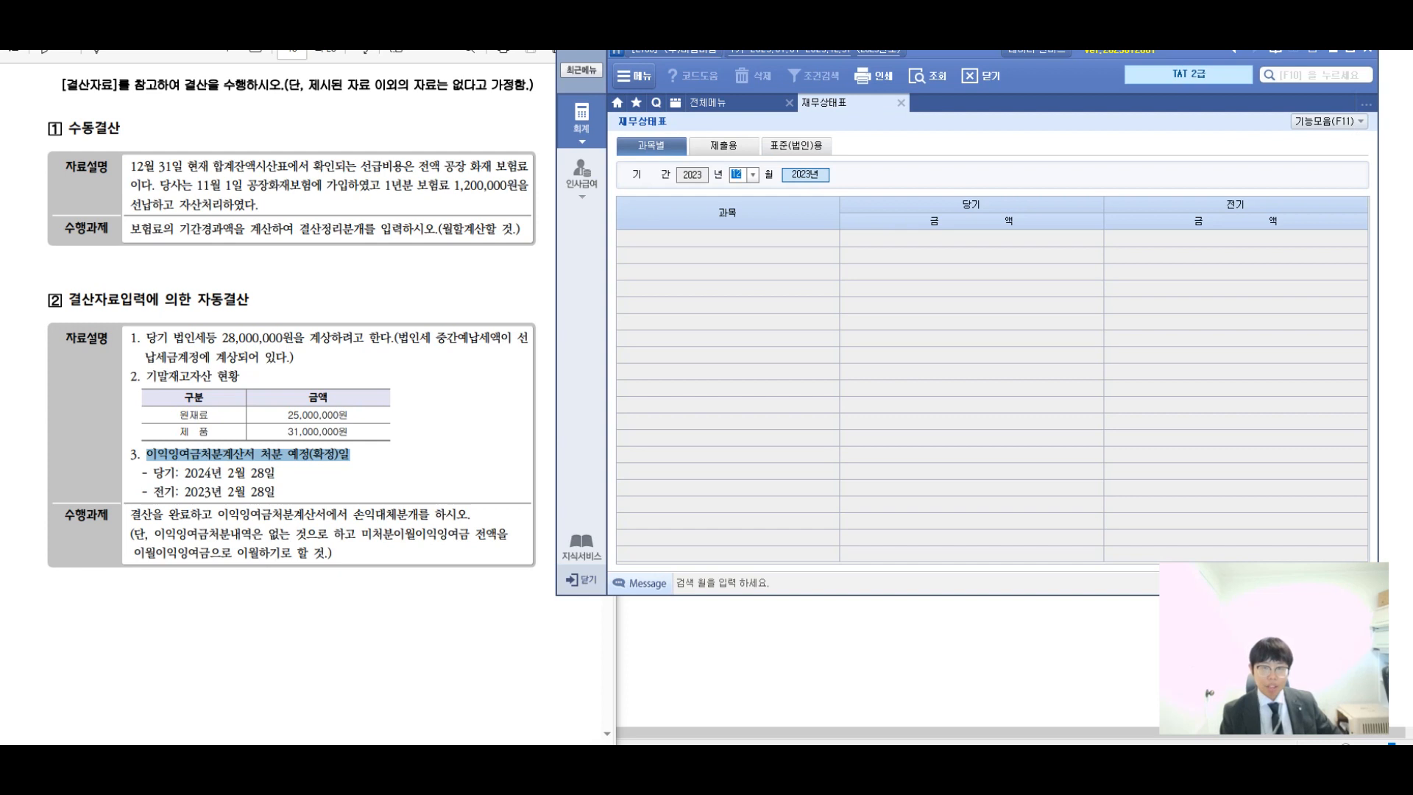
pyautogui.press('Return')
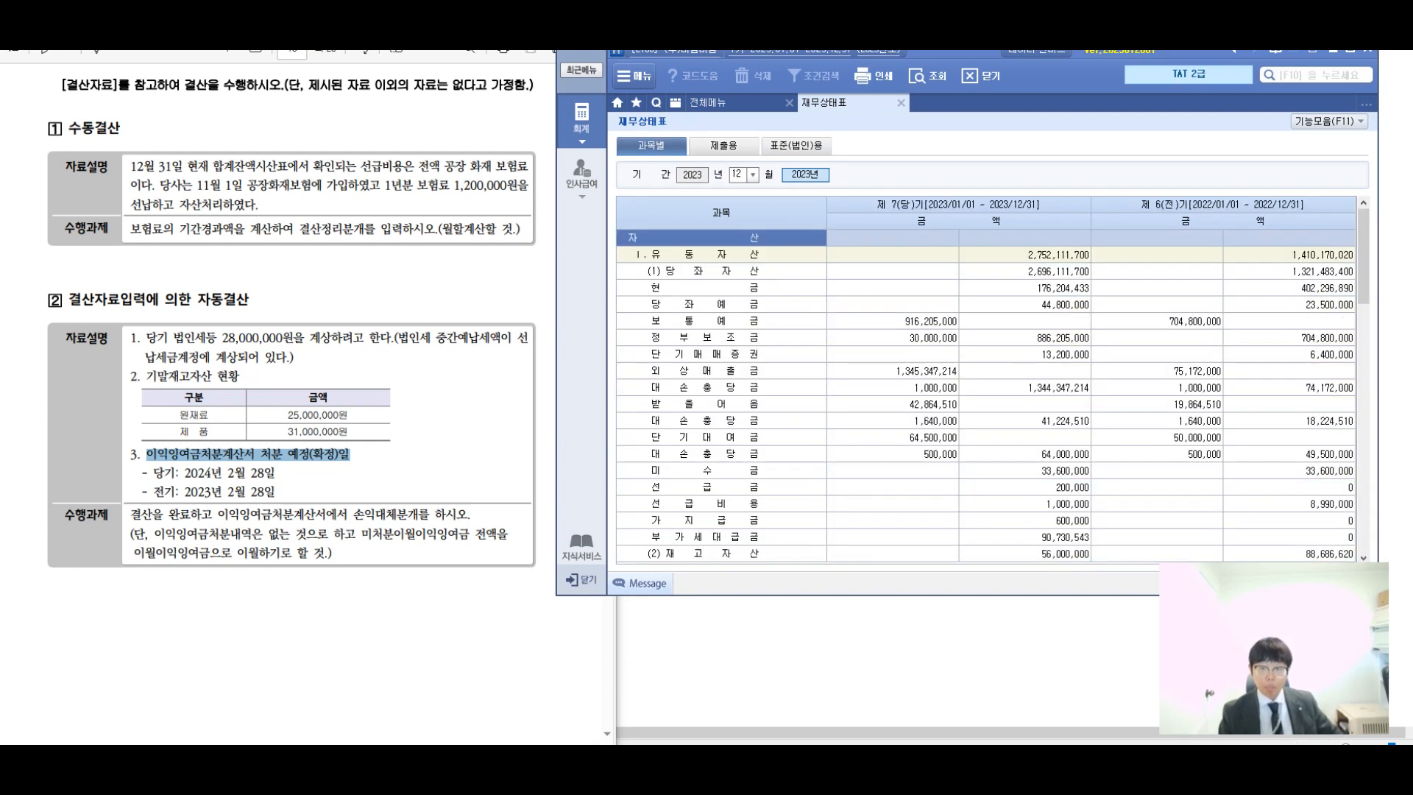
pyautogui.click(892, 371)
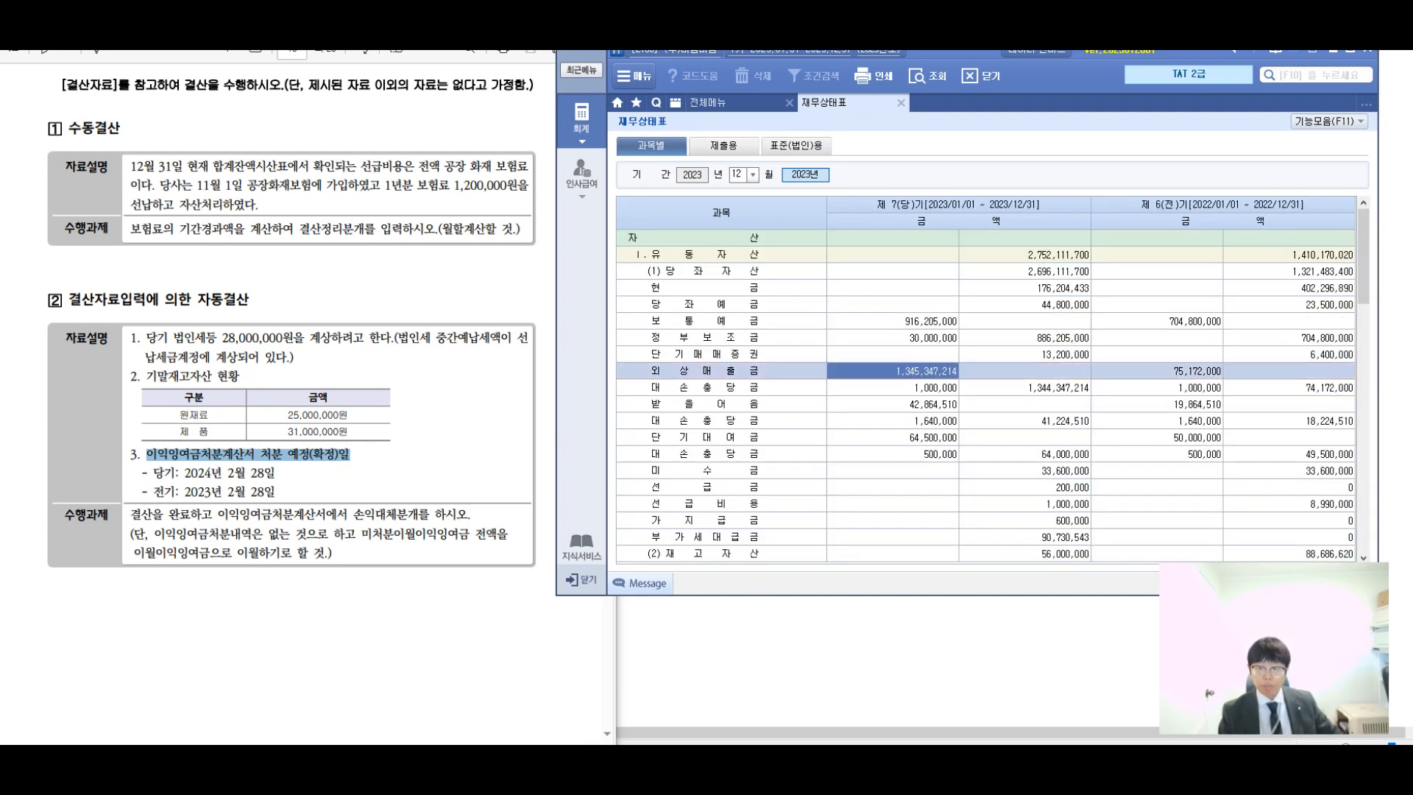
pyautogui.scroll(-15, 986, 398)
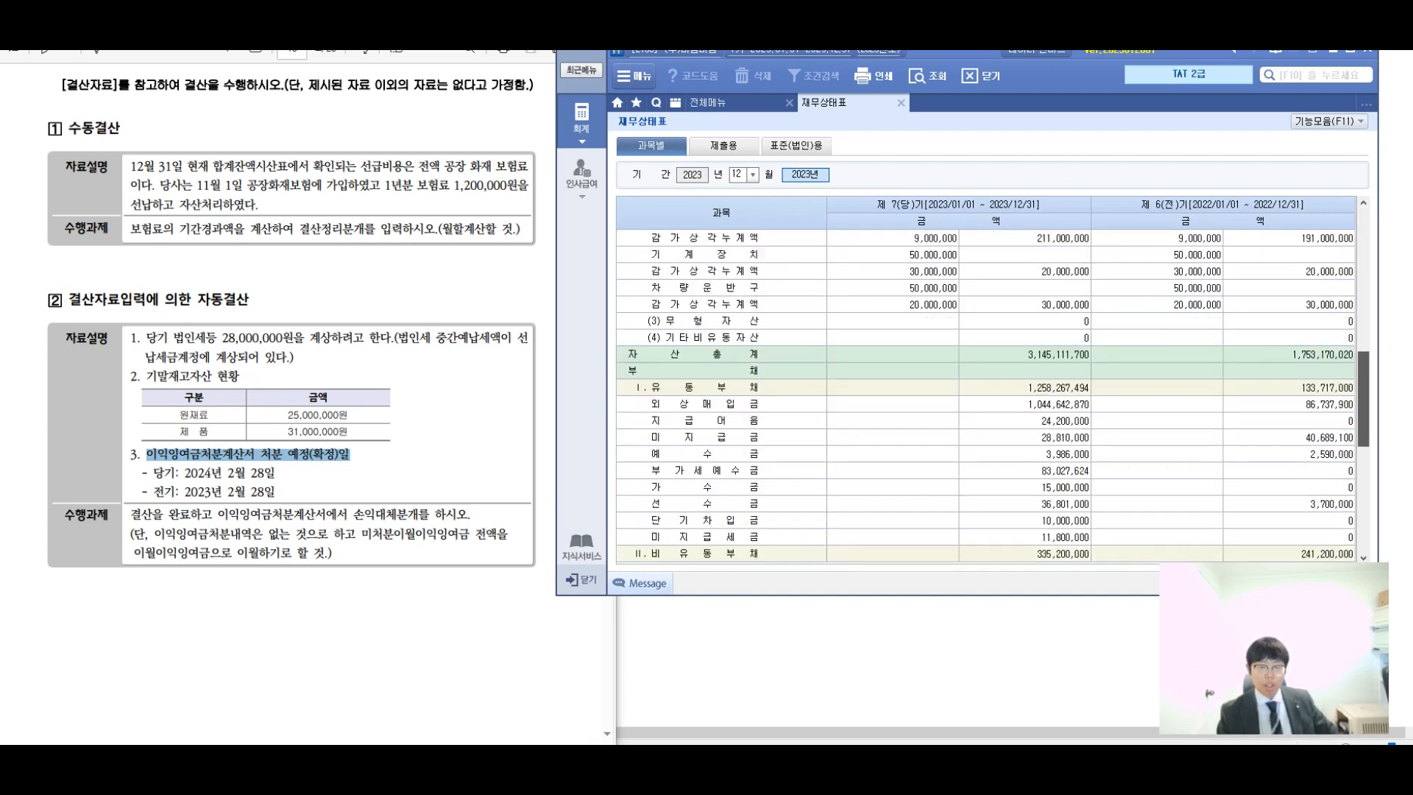
pyautogui.scroll(15, 985, 397)
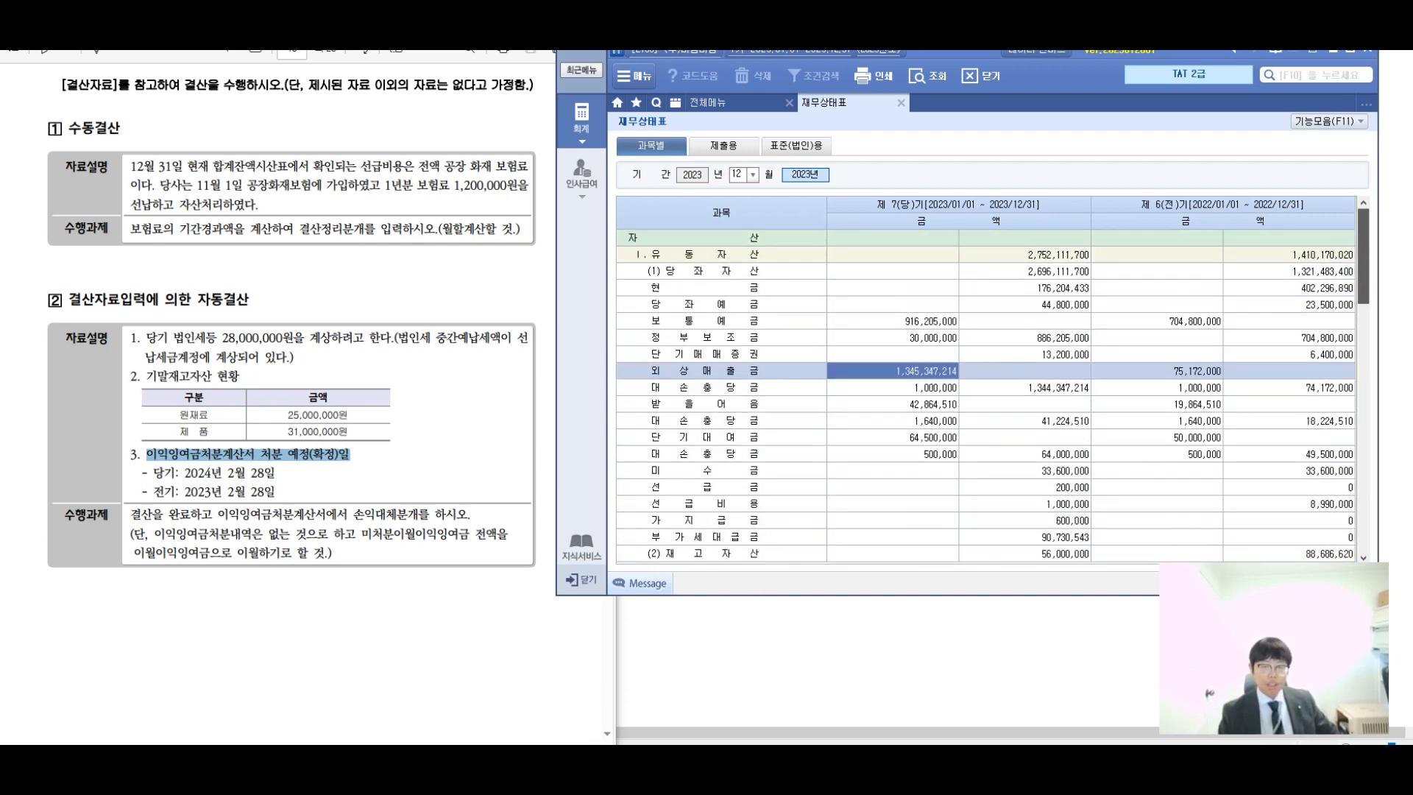